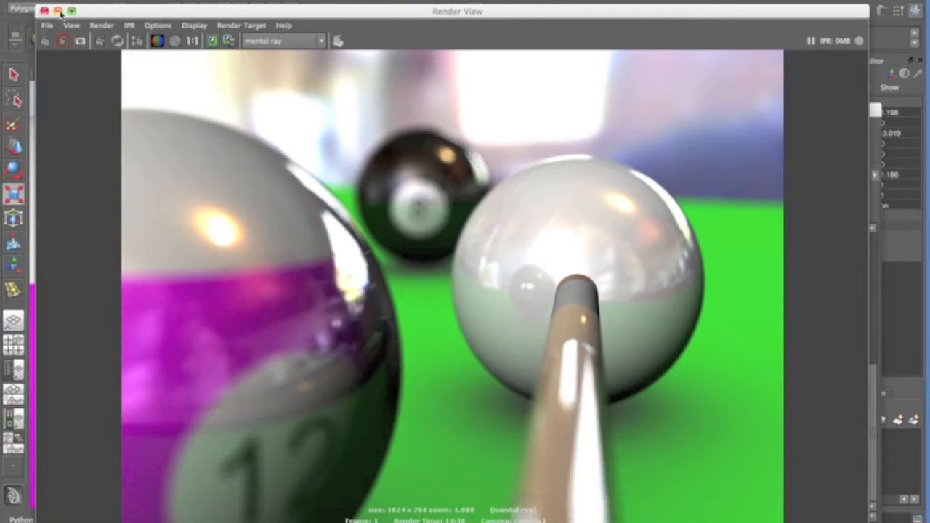
Dismiss the finished render and the render settings, and save the scene as pool_balls in the poolballs folder.
left_click(58, 10)
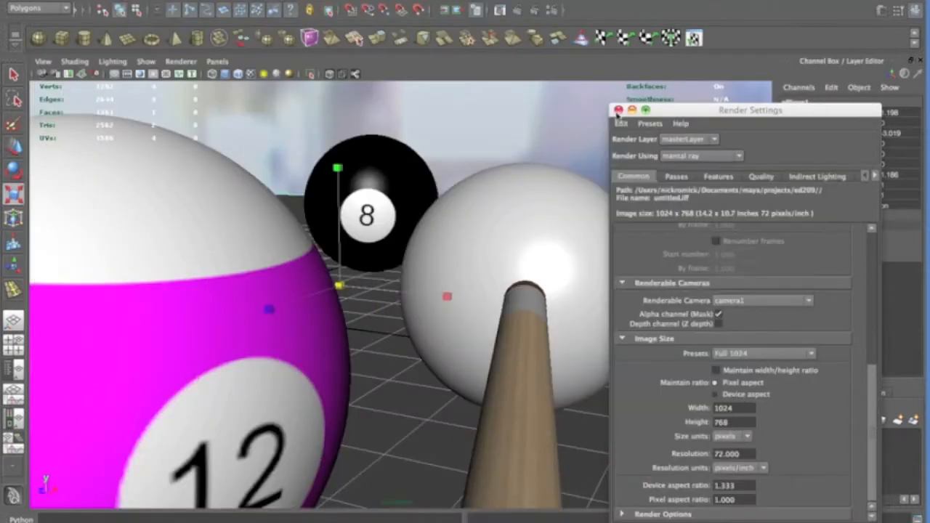
left_click(618, 110)
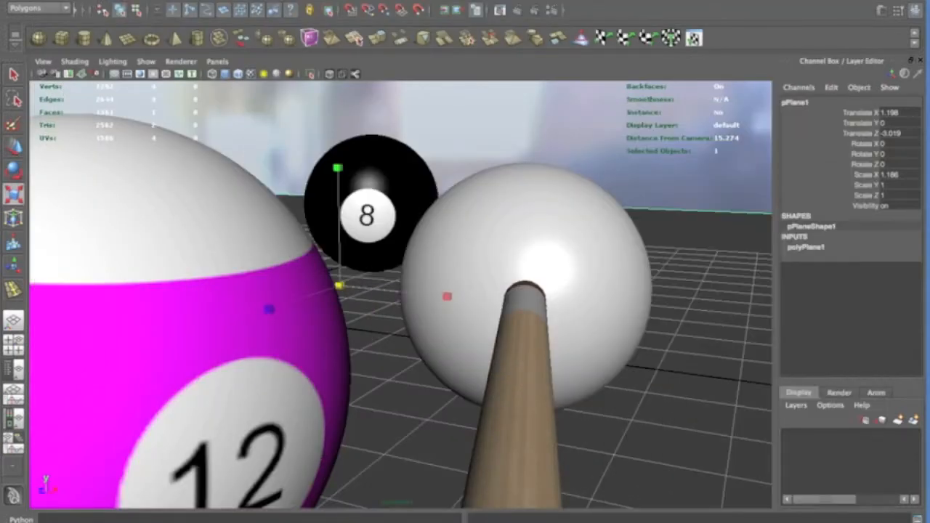
left_click(77, 1)
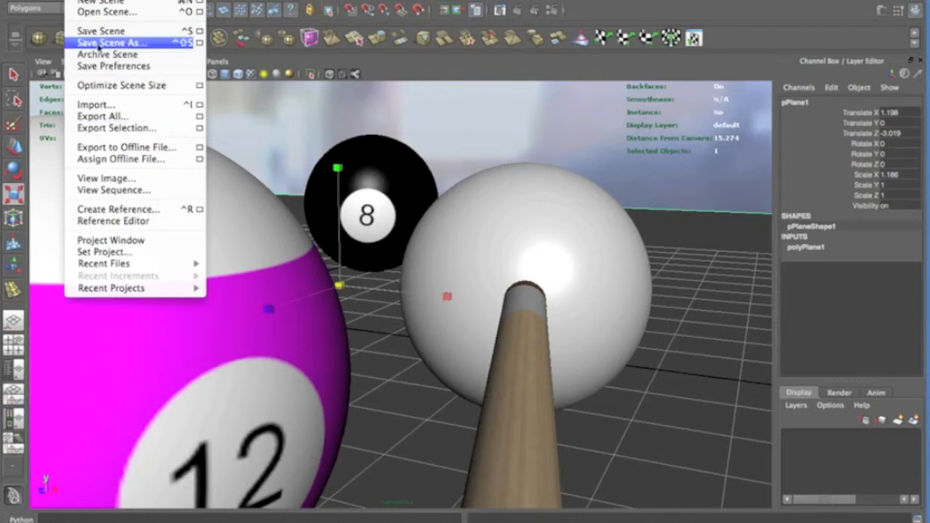
left_click(94, 44)
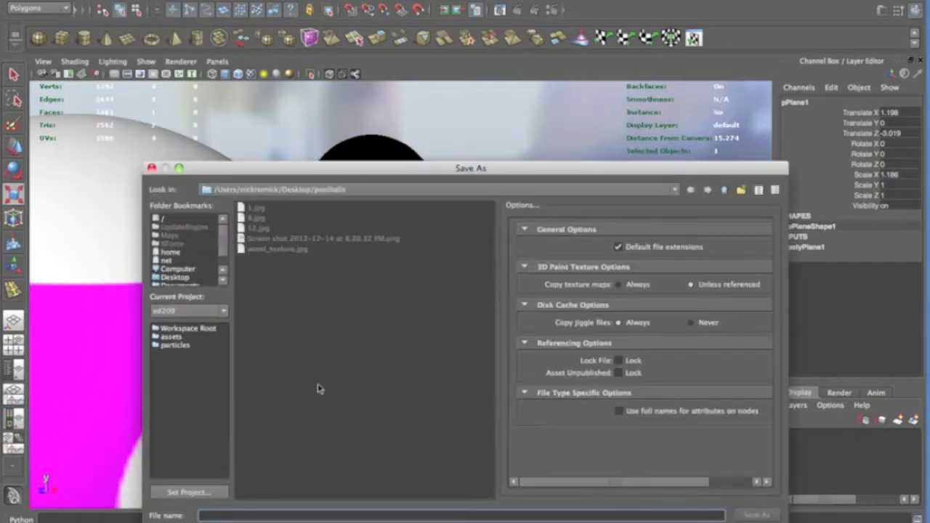
left_click(301, 478)
left_click(223, 515)
type("pool_balls.m")
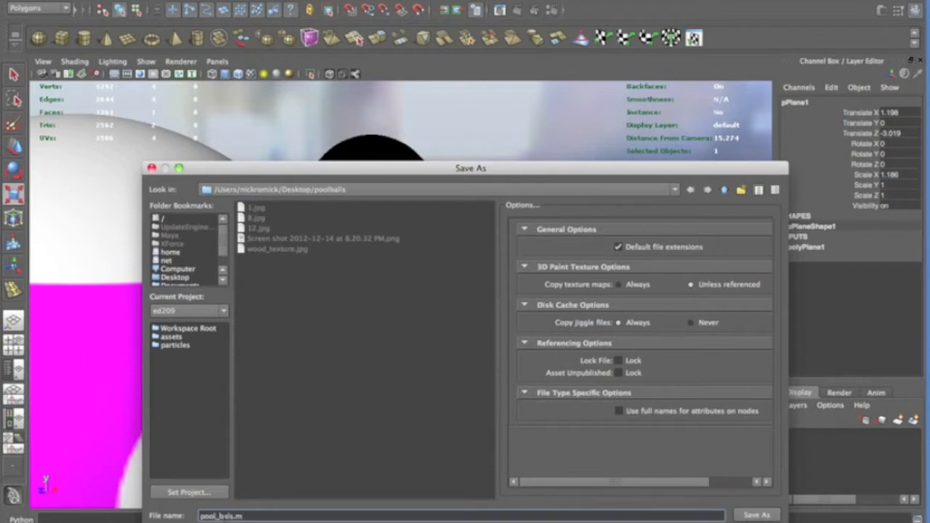
key("Return")
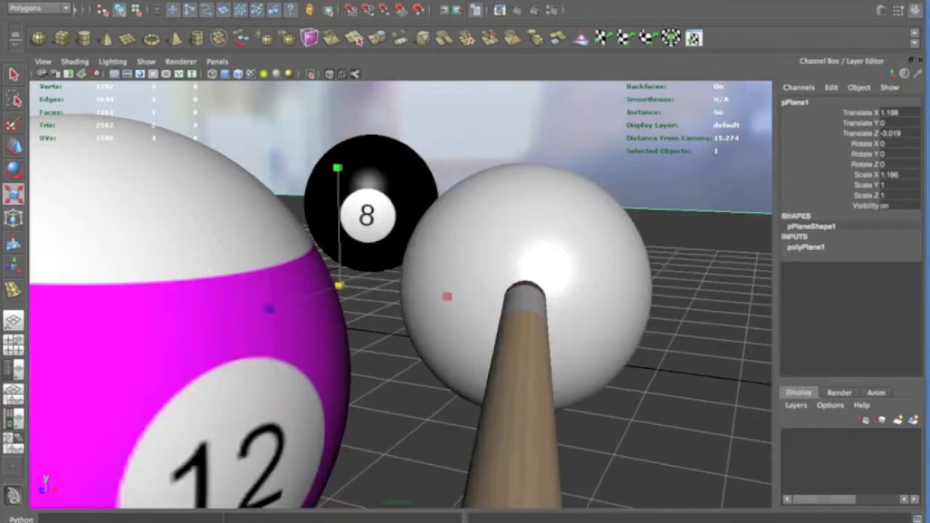
Start a new scene and draw a large polygon plane extending well beyond the grid, displayed shaded.
left_click(72, 1)
left_click(84, 3)
mouse_move(421, 277)
left_mouse_down("alt")
mouse_move(414, 266)
mouse_move(429, 276)
left_mouse_up("alt")
right_click_drag(238, 145, 276, 392, "alt")
left_click_drag(183, 367, 622, 205)
key("5")
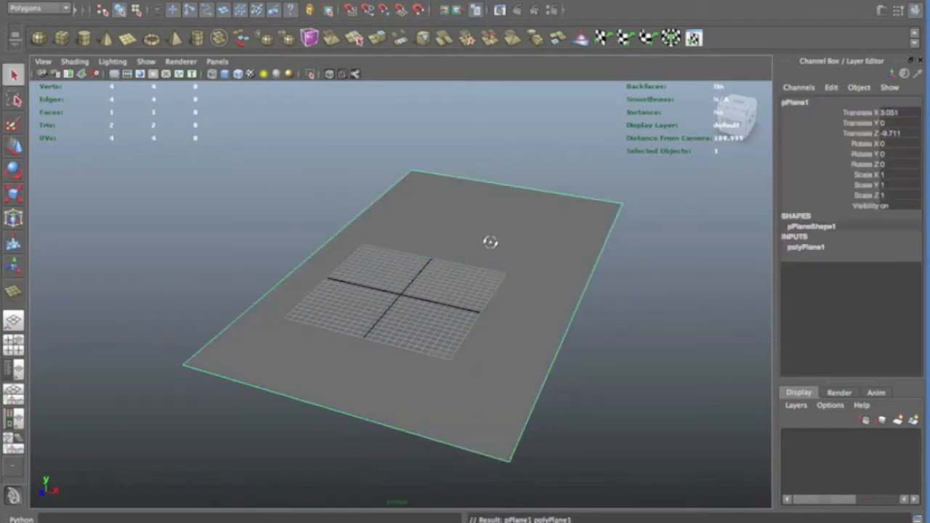
Draw a polygon sphere on the plane near the grid's far edge, at about X -2.125, Z -12.738.
left_click_drag(478, 290, 386, 290, "alt")
right_click_drag(385, 291, 419, 289, "alt")
left_click_drag(420, 290, 418, 327, "alt")
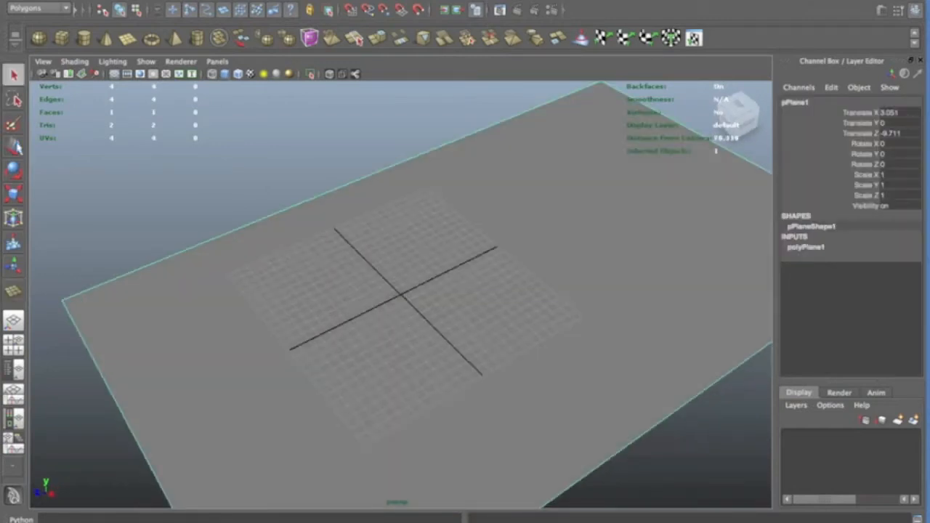
left_click(39, 37)
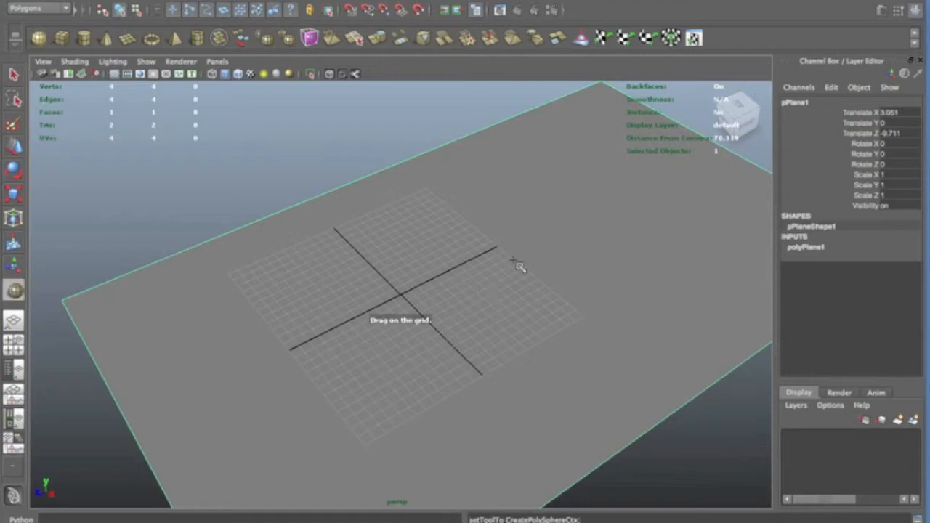
left_click_drag(490, 233, 502, 254)
Raise the sphere out of the plane to a Translate Y of about 1.953.
right_click_drag(502, 253, 504, 247, "alt")
key("w")
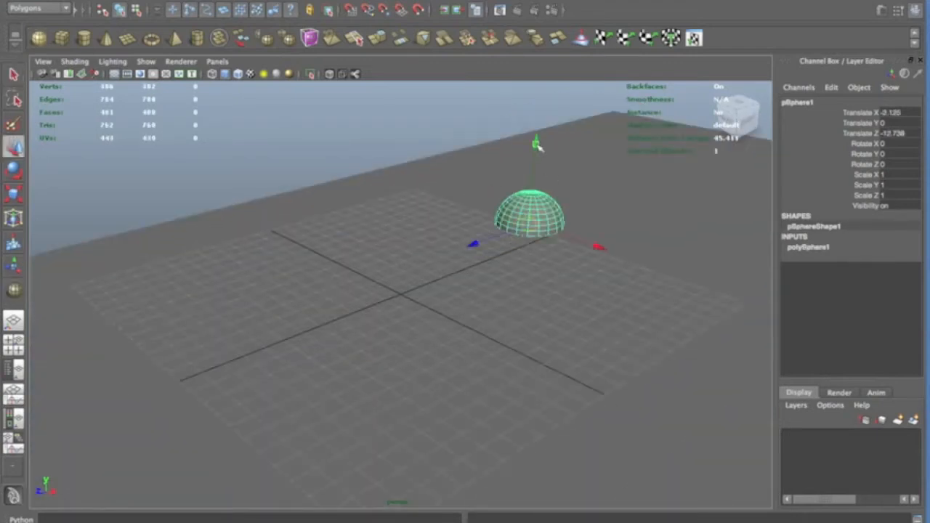
left_click_drag(535, 145, 536, 104)
right_click_drag(540, 216, 625, 256, "alt")
middle_click_drag(625, 256, 420, 349, "alt")
left_click_drag(420, 348, 507, 307, "alt")
left_click_drag(541, 227, 546, 250)
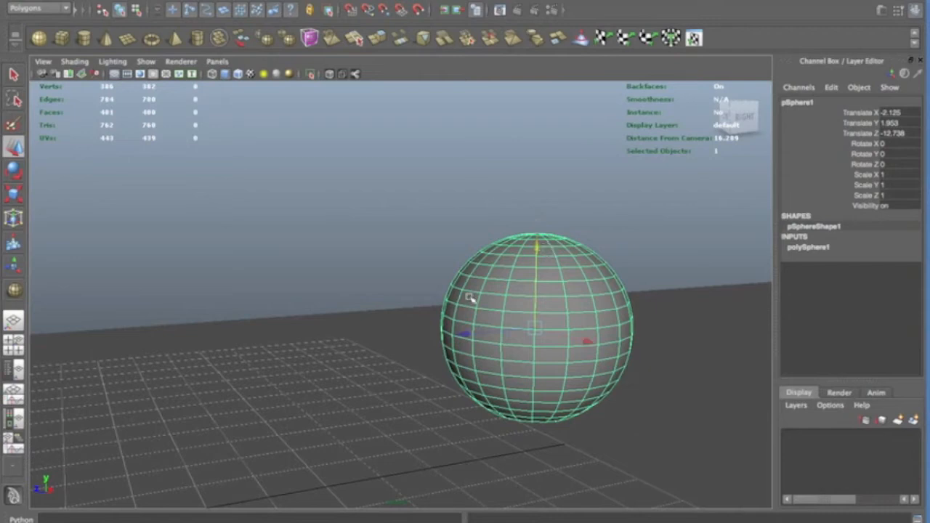
Move the sphere along Z to about -2.521 and scale it uniformly to about 0.708.
left_click_drag(472, 297, 471, 326, "alt")
right_click_drag(472, 326, 421, 333, "alt")
left_click_drag(424, 334, 432, 359, "alt")
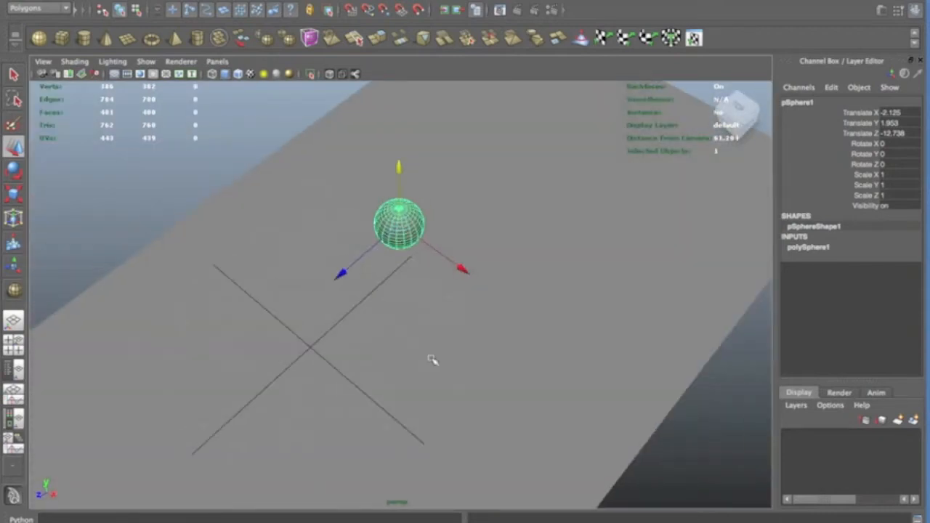
left_click_drag(342, 274, 248, 352)
key("e")
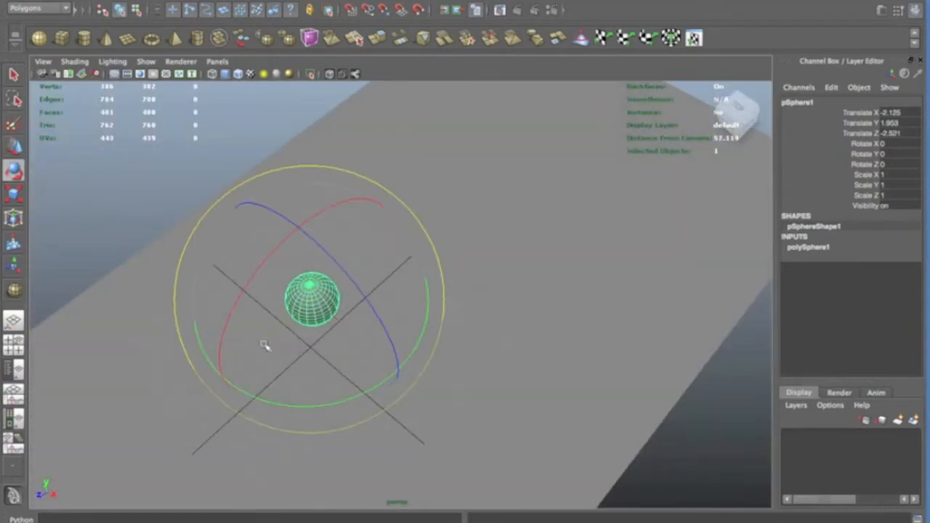
key("r")
left_click_drag(312, 301, 349, 281)
Lower the sphere in the front view to about Y 1.535 so it rests on the ground line, and return to perspective.
right_click_drag(349, 280, 356, 328, "alt")
key("space")
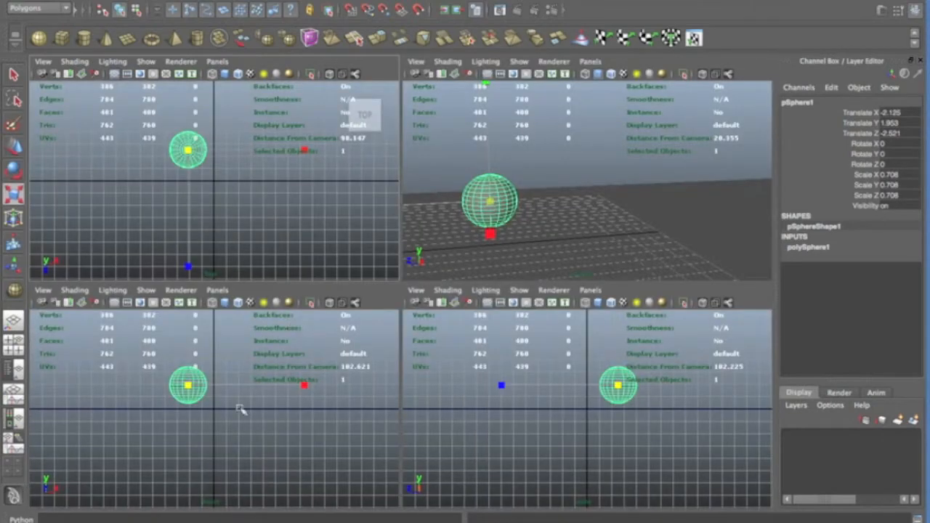
key("w")
key("space")
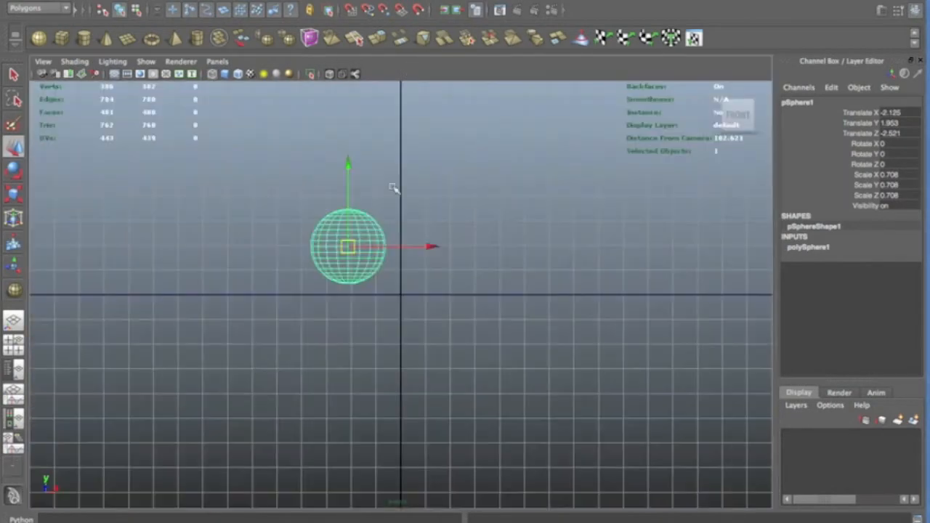
left_click_drag(353, 166, 352, 178)
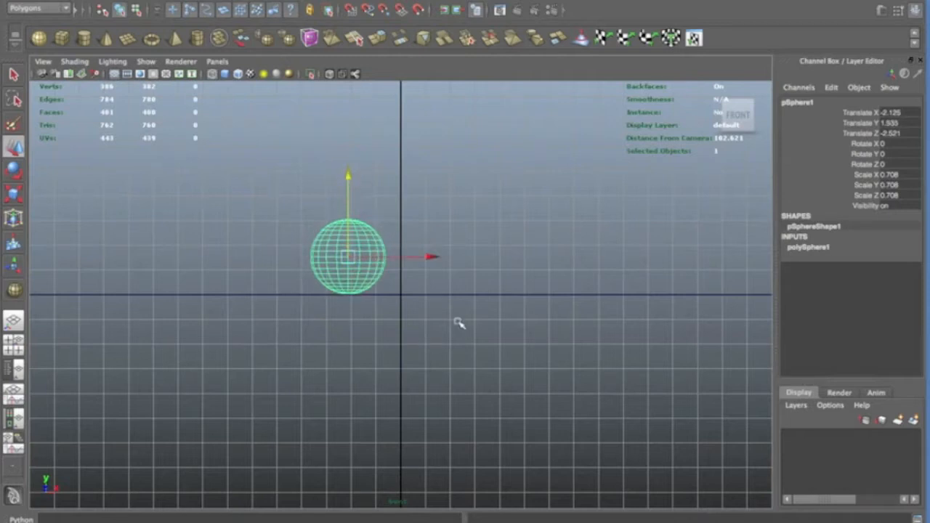
key("space")
key("space")
Apply the level 3 smoothness display to the sphere and examine its surface up close.
left_click_drag(489, 311, 469, 337, "alt")
middle_click_drag(469, 336, 690, 291, "alt")
right_click_drag(690, 291, 620, 289, "alt")
left_click_drag(546, 296, 545, 302, "alt")
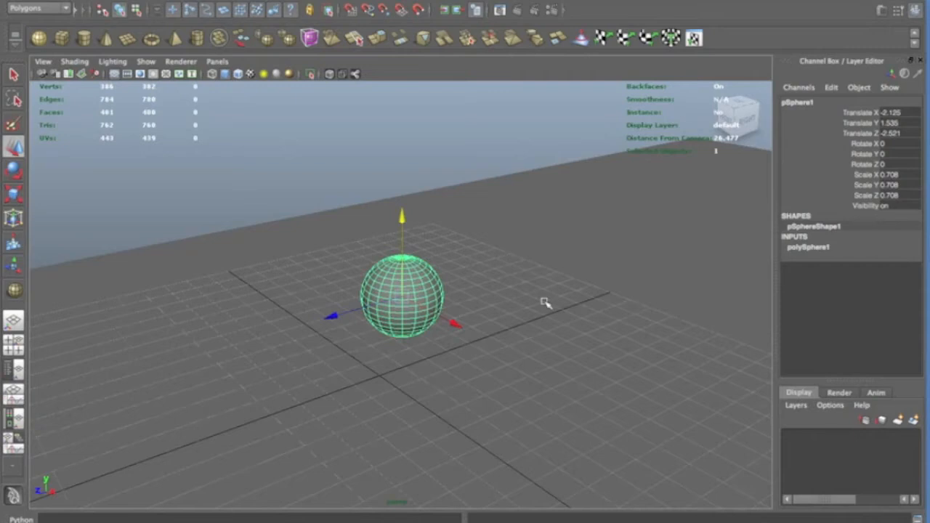
key("3")
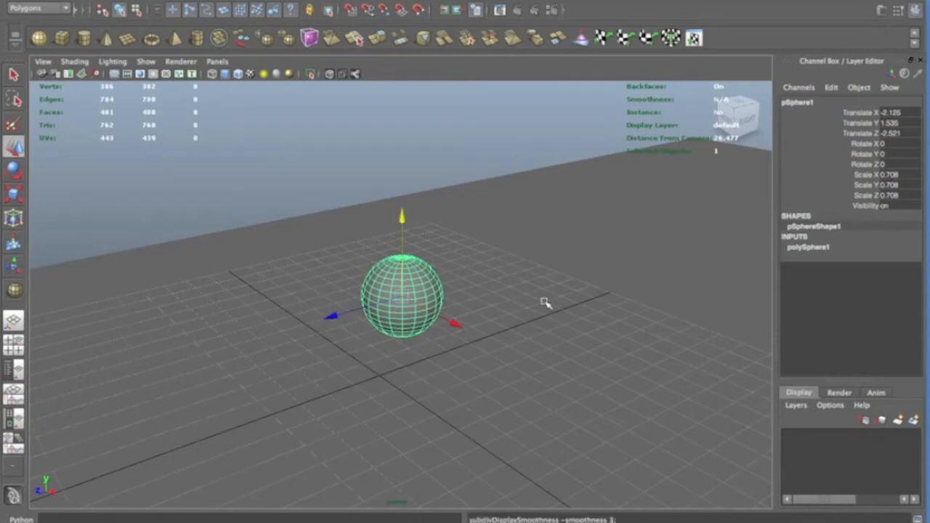
scroll(444, 302, "up", 5)
middle_click_drag(427, 294, 462, 274, "alt")
scroll(508, 293, "up", 5)
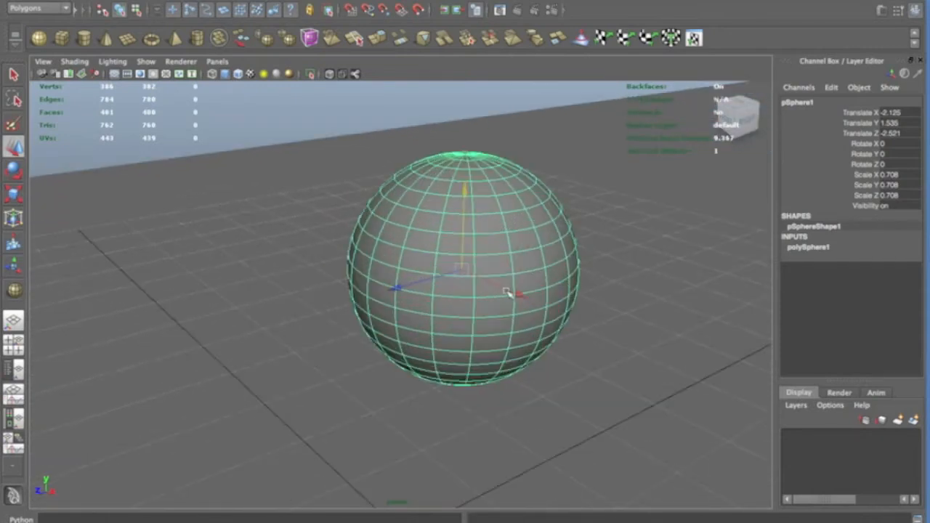
key("1")
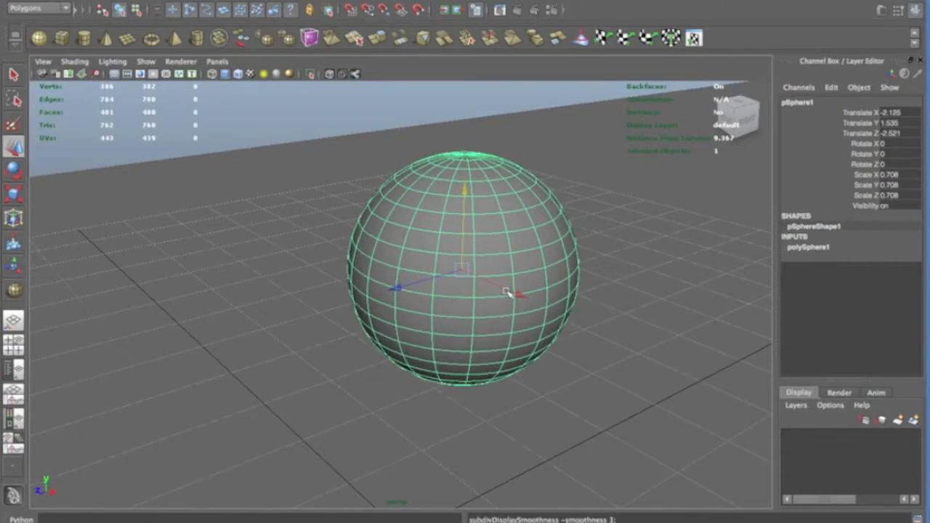
Duplicate the sphere and move the copy along Z and X to the near side of the grid, at about Z 3.4.
left_click_drag(517, 335, 462, 387, "alt")
scroll(489, 342, "down", 5)
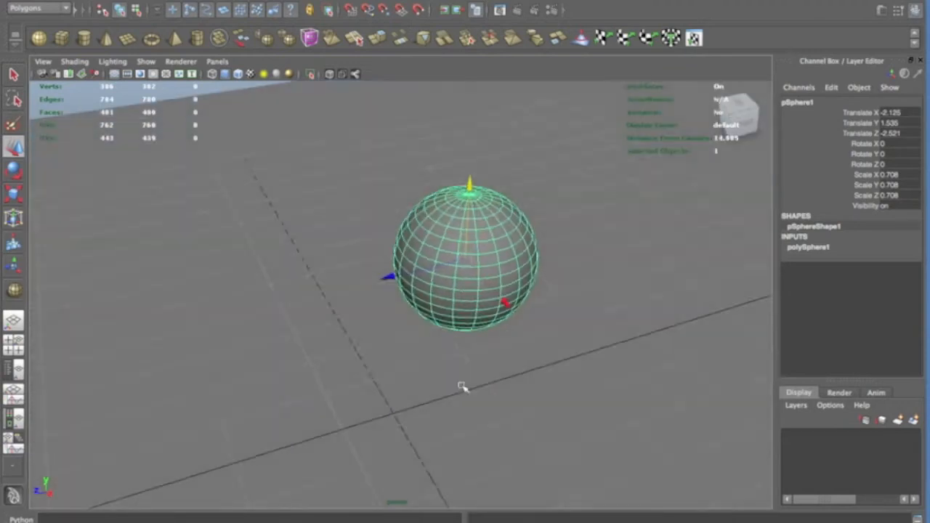
scroll(462, 386, "down", 8)
middle_click_drag(423, 369, 559, 290, "alt")
scroll(559, 290, "down", 2)
left_click_drag(532, 301, 538, 302, "alt")
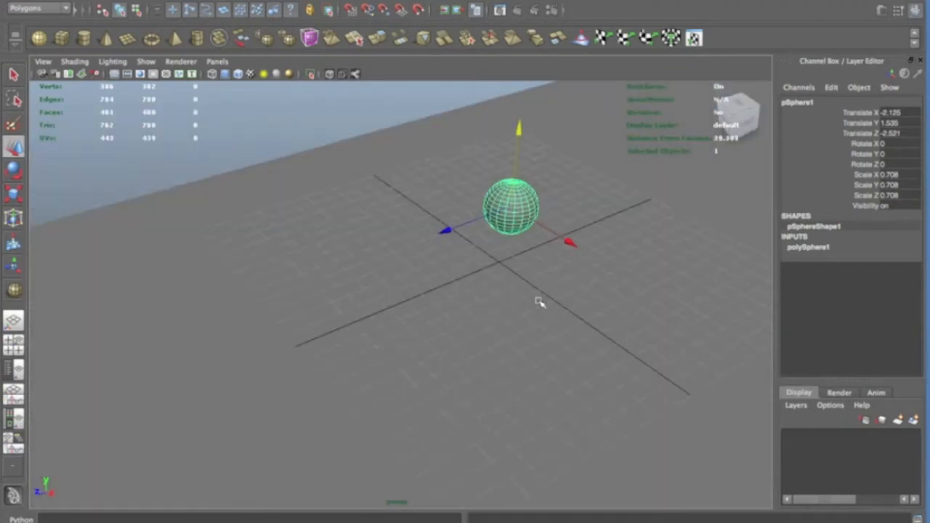
key("ctrl+d")
left_click_drag(442, 230, 356, 276)
left_click_drag(472, 278, 595, 364)
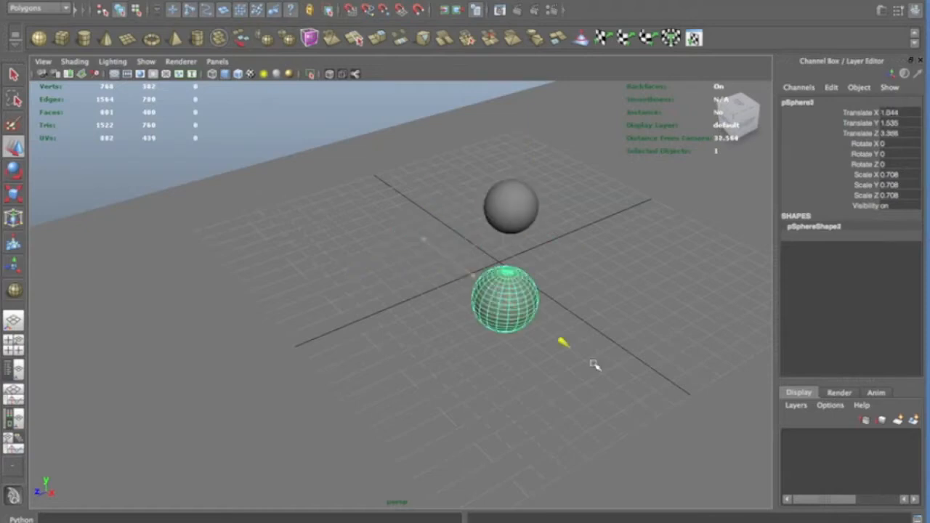
Duplicate the original sphere again and move this copy along Z to about 2.29.
left_click(531, 222)
key("ctrl+d")
left_click_drag(445, 230, 371, 258)
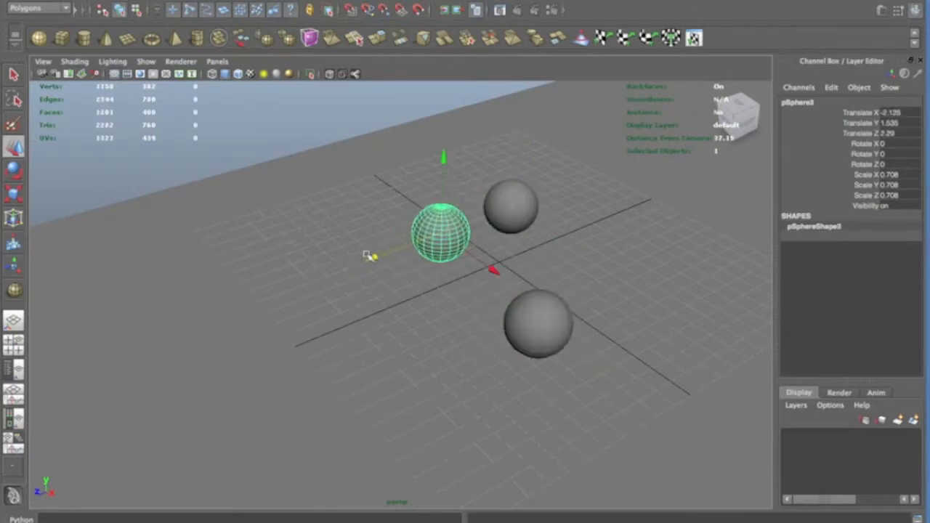
Create a Phong material in Hypershade and name it eight_ball.
left_click_drag(515, 305, 474, 311, "alt")
scroll(473, 311, "up", 2)
left_click(250, 130)
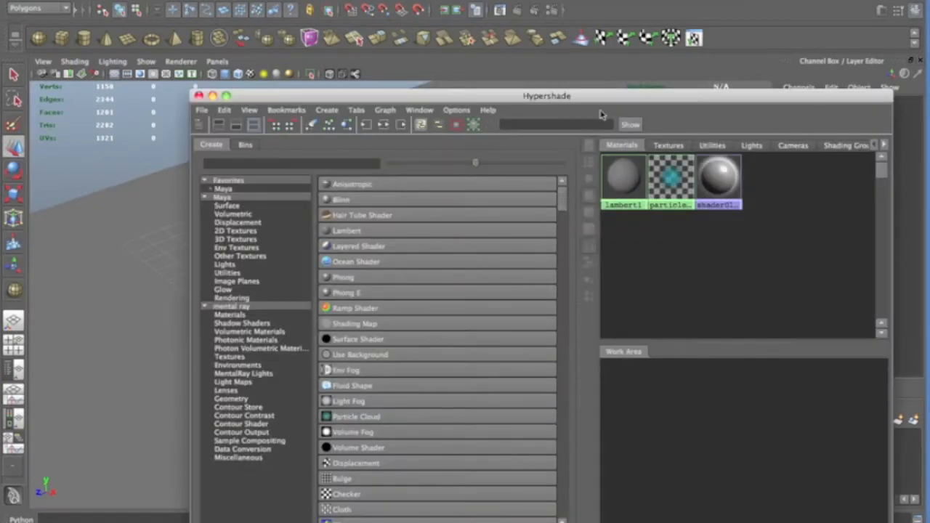
left_click_drag(559, 97, 569, 52)
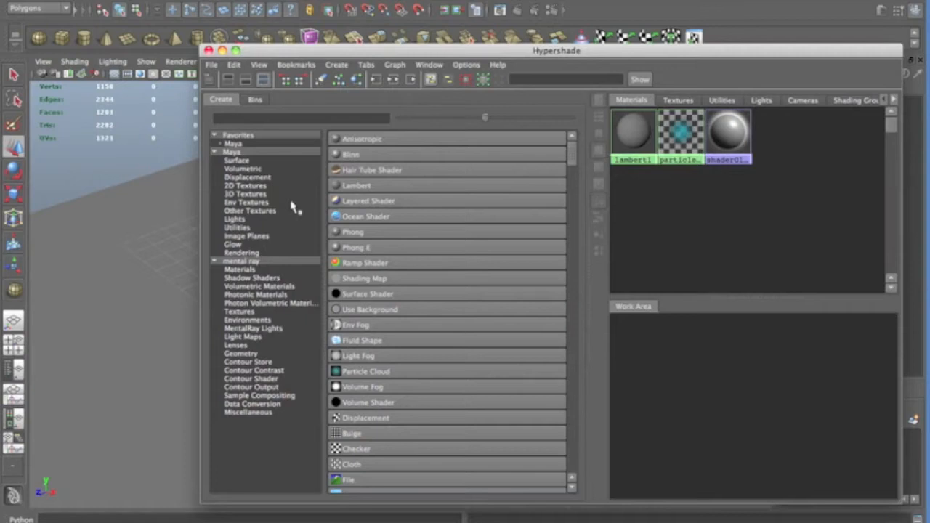
left_click(346, 232)
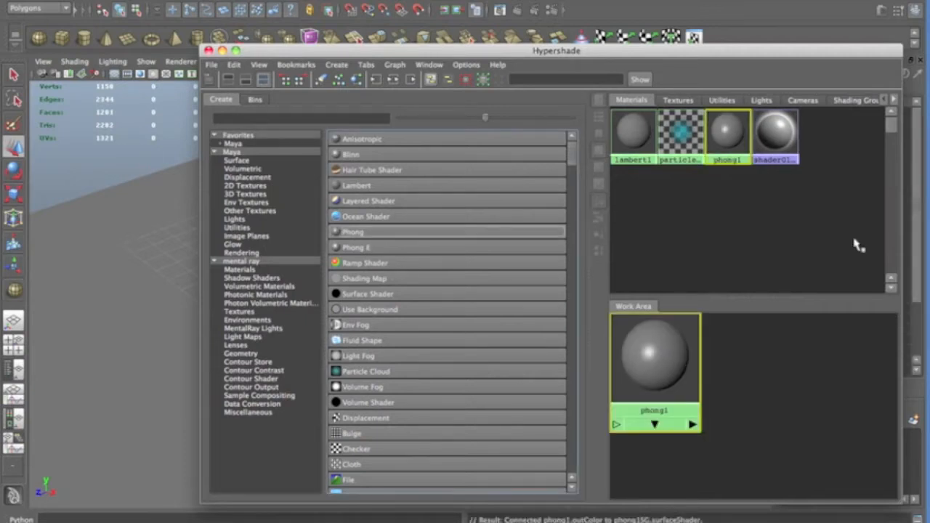
double_click(726, 134)
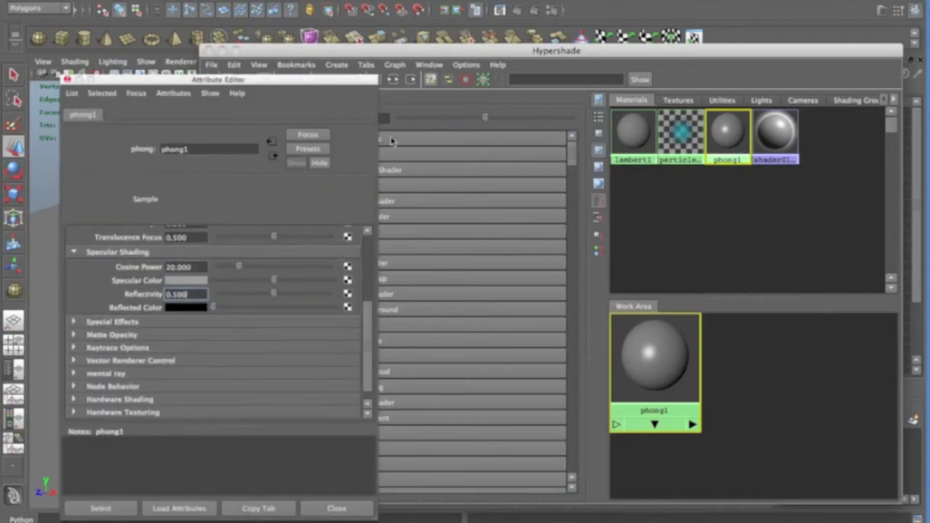
key("BackSpace")
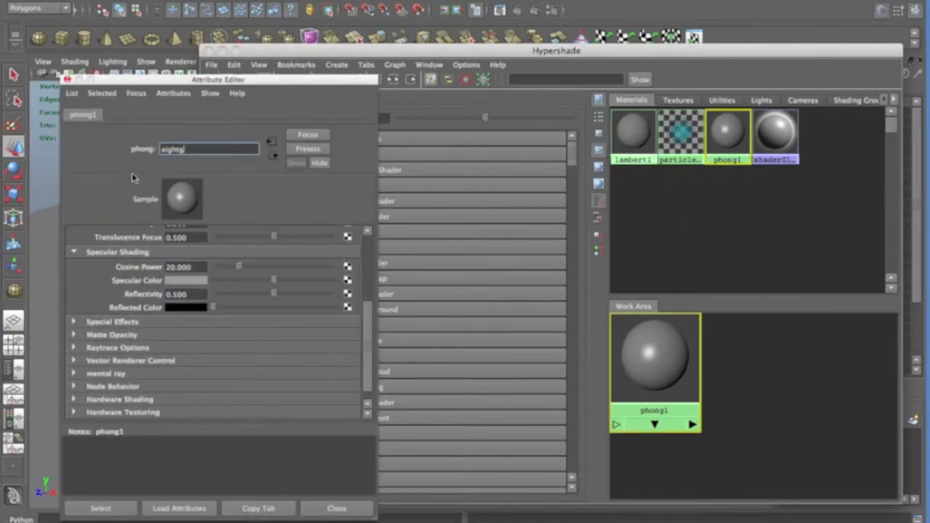
key("Return")
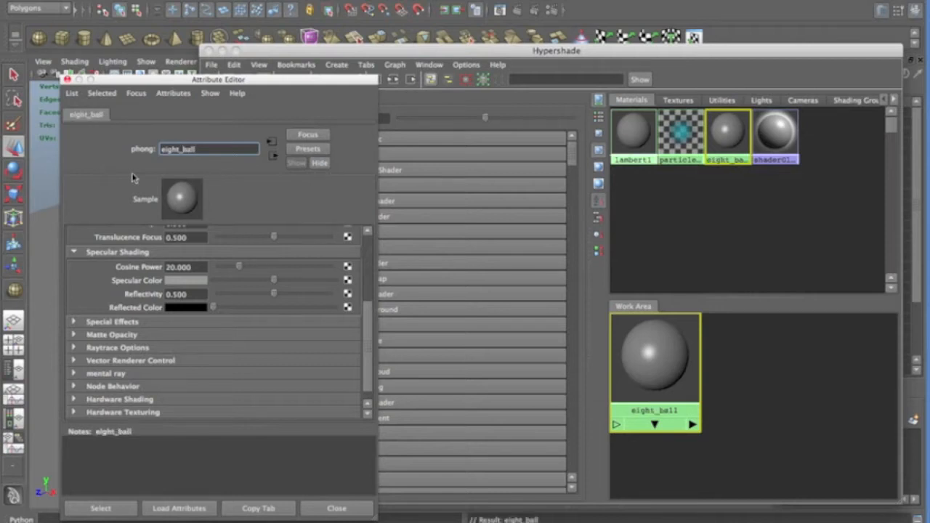
Set the eight_ball material's reflectivity to 0.25 and bring its common material attributes into reach.
left_click(182, 295)
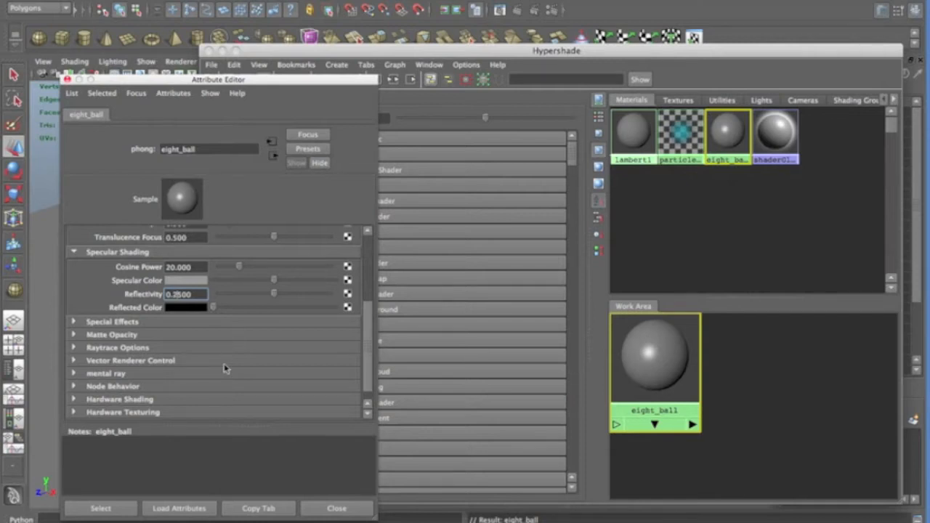
key("Return")
scroll(318, 259, "up", 5)
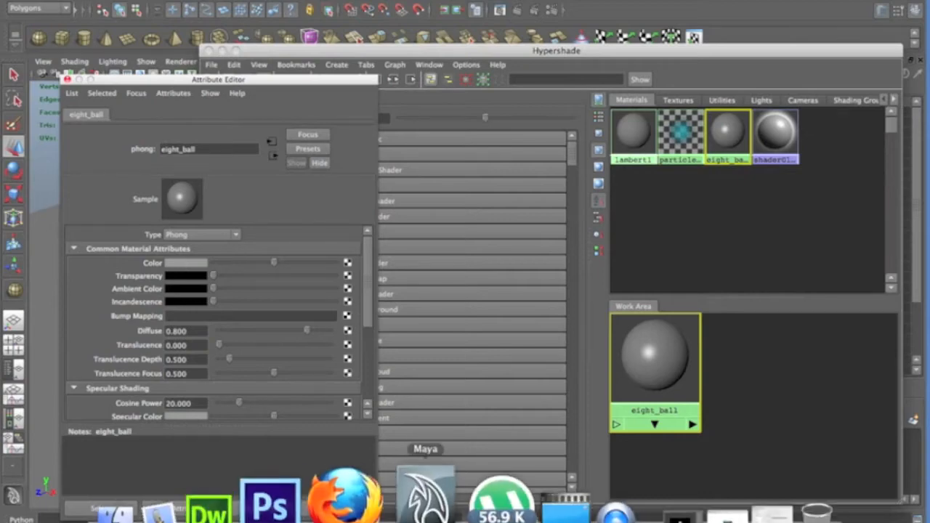
Switch to Photoshop and clear away the floating Attribute Editor covering the 8-ball texture.
left_click(316, 494)
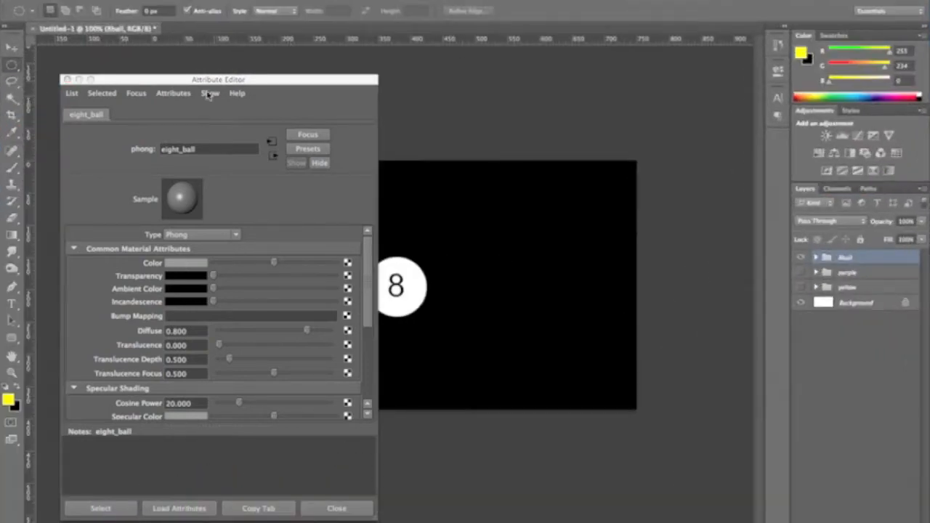
left_click_drag(82, 80, 700, 190)
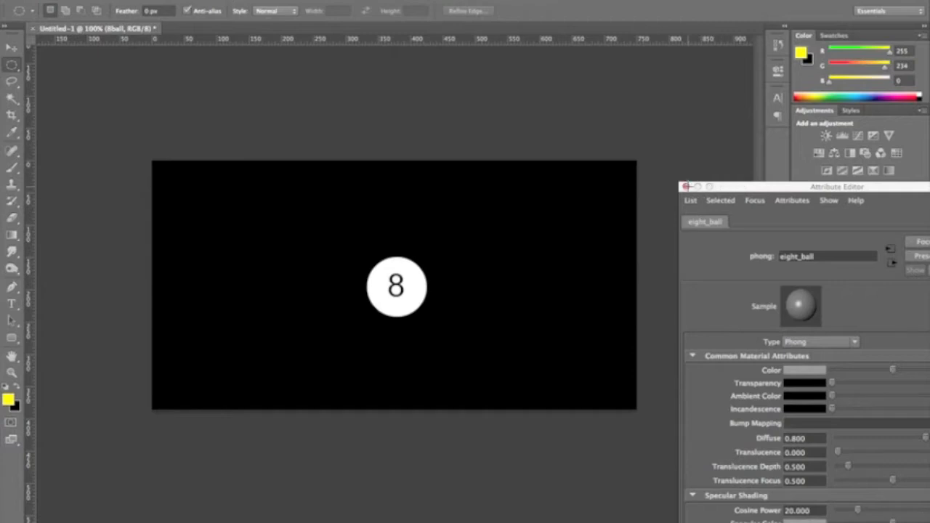
left_click(686, 187)
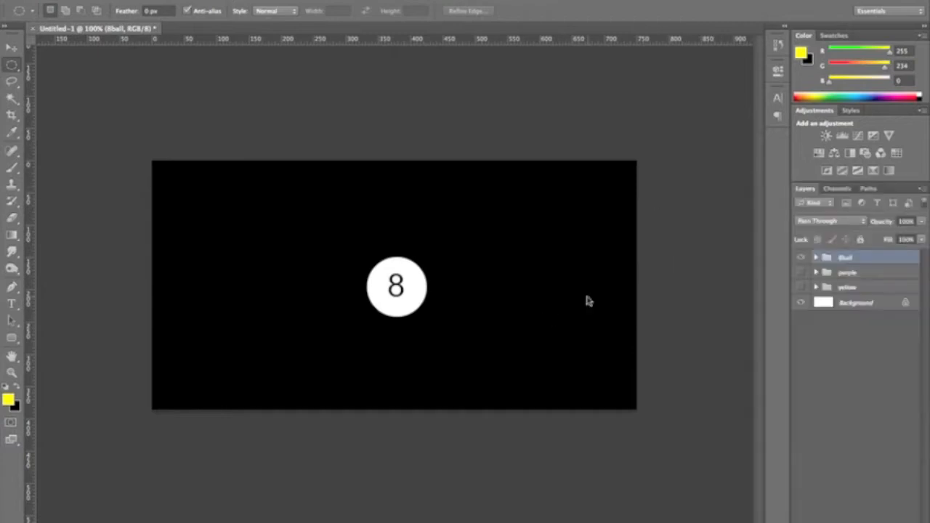
Compare the 8ball, purple and yellow texture groups by switching their visibility, and look at the layers inside the 8ball group.
left_click(801, 259)
left_click(802, 272)
left_click(802, 274)
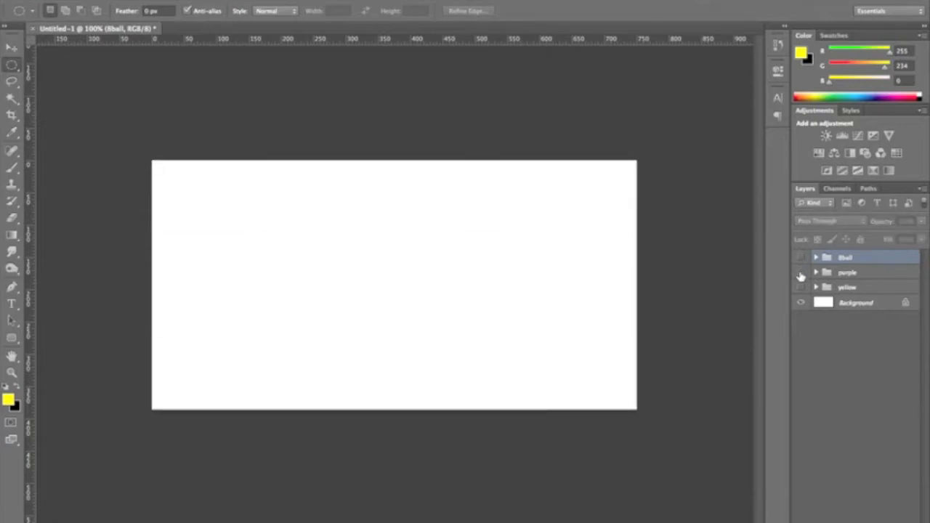
left_click(802, 288)
left_click(800, 288)
left_click(801, 258)
left_click(802, 272)
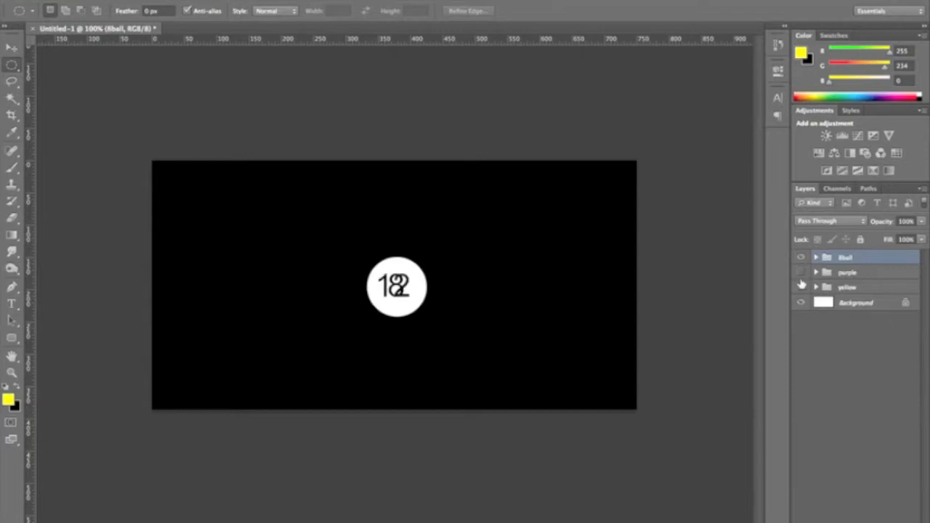
left_click(802, 274)
left_click(816, 258)
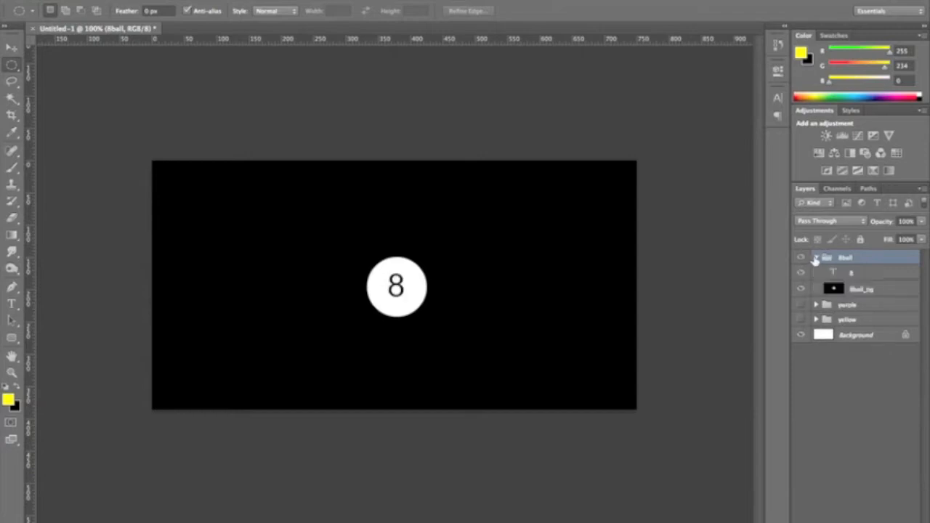
left_click(816, 258)
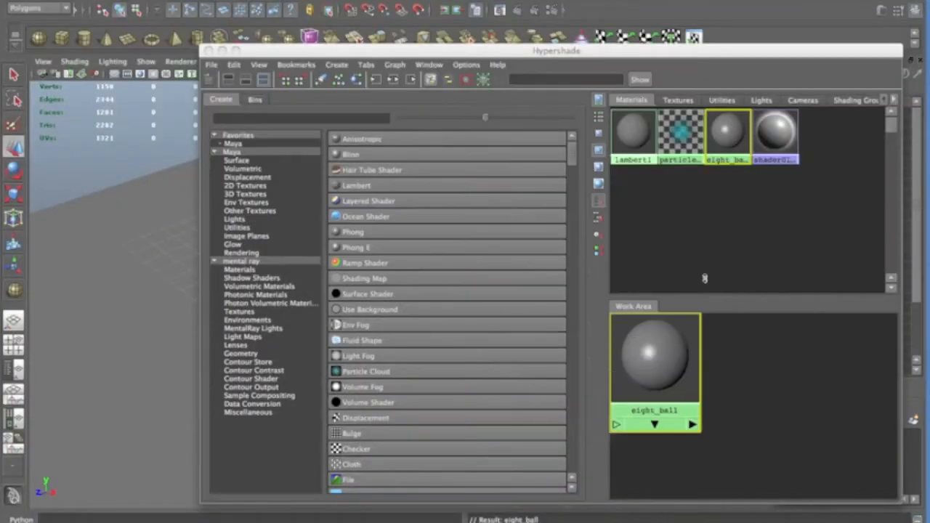
Switch to Maya and map a File texture using 8.jpg to the eight_ball material's color.
double_click(726, 138)
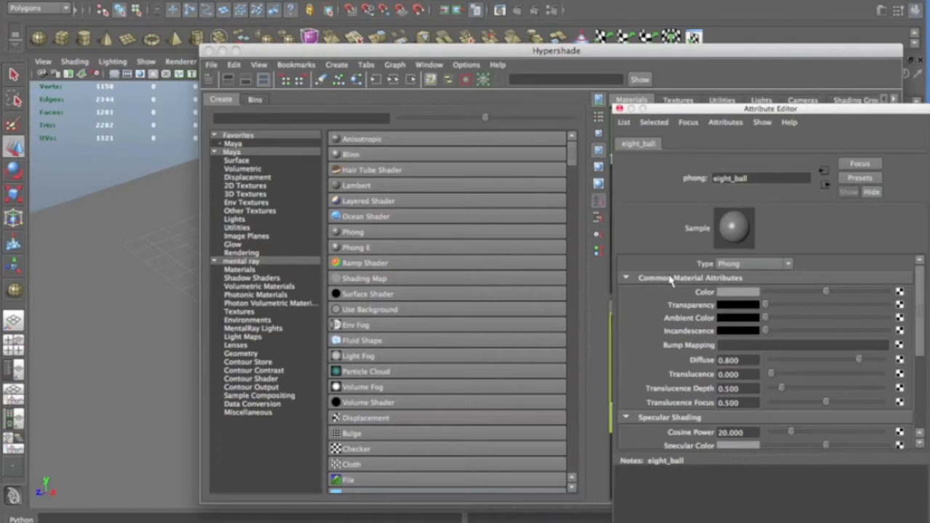
left_click_drag(689, 115, 224, 44)
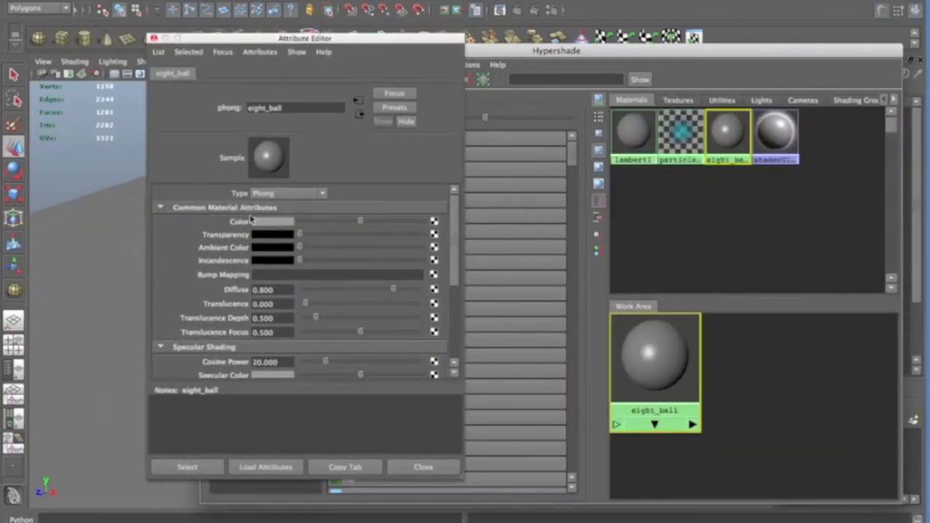
left_click(434, 259)
left_click(354, 136)
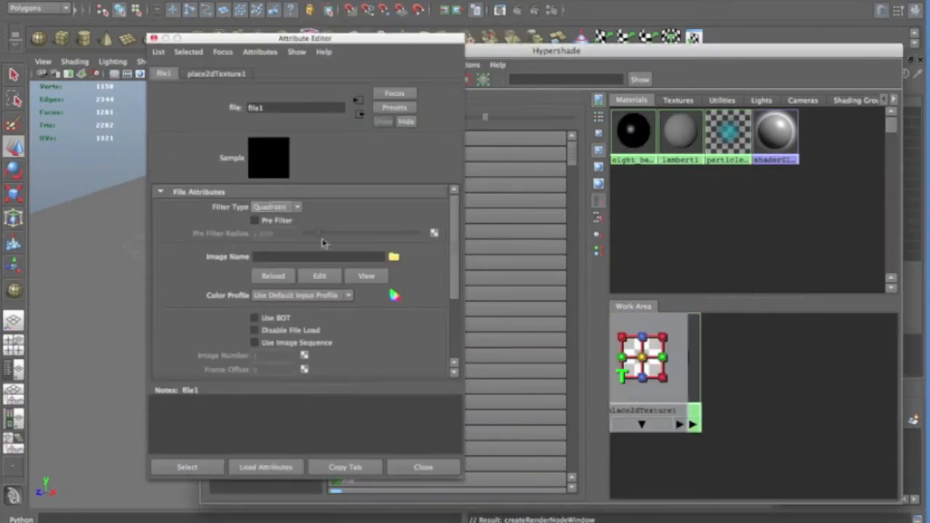
left_click(394, 258)
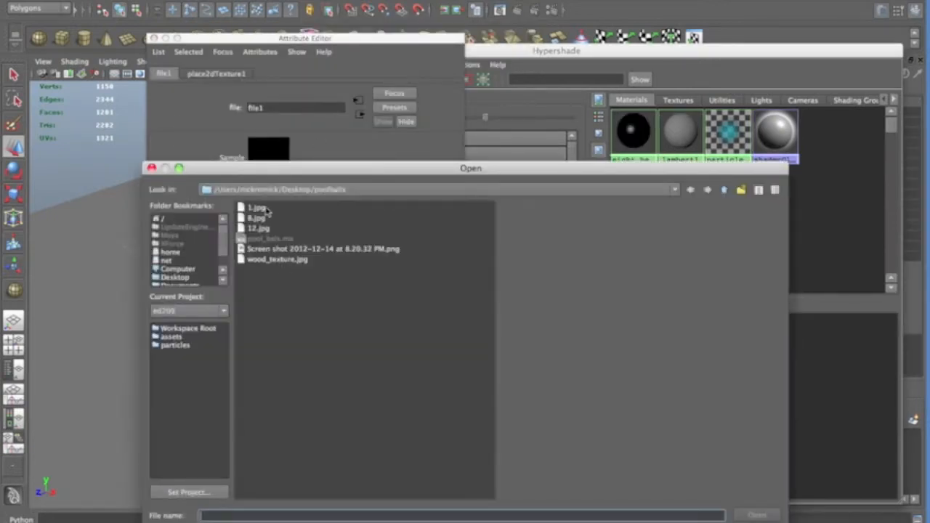
left_click(257, 218)
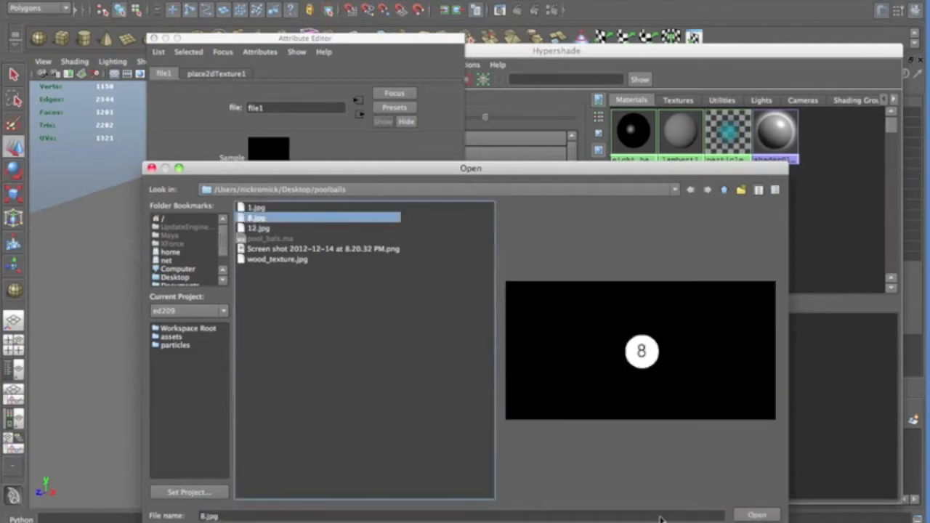
left_click(759, 514)
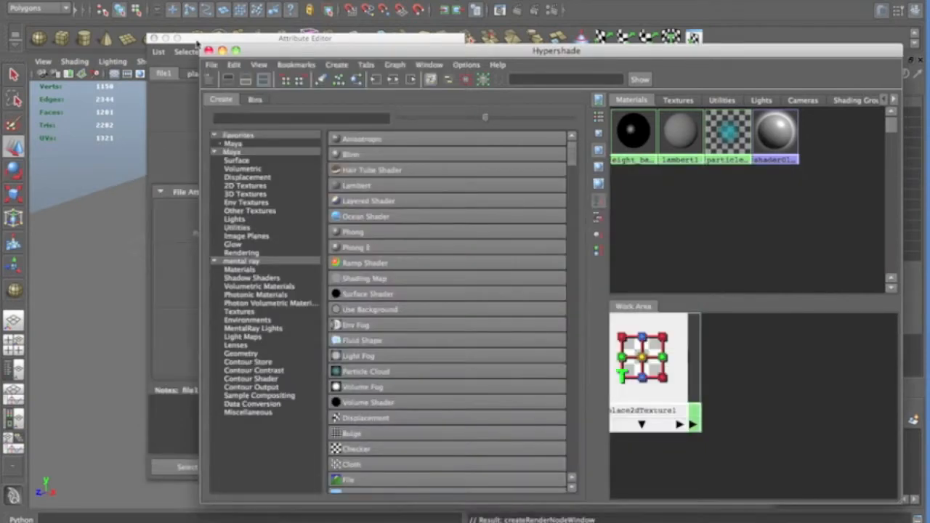
Close the material's attributes and assign eight_ball to the farthest sphere in the scene.
left_click(154, 38)
left_click_drag(364, 51, 221, 292)
middle_click_drag(478, 386, 507, 190)
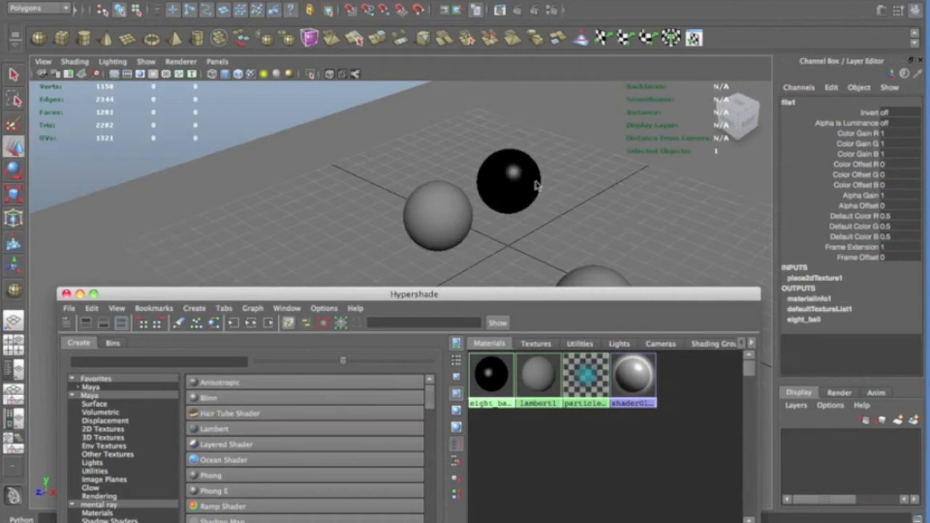
Scale the nearest sphere uniformly down to about 0.604.
left_click_drag(381, 296, 473, 345)
left_click(596, 311)
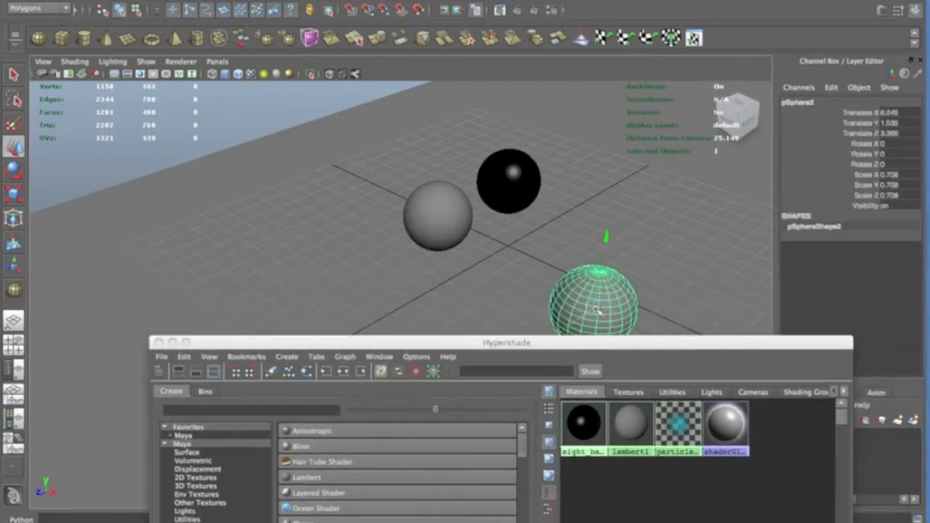
key("e")
key("r")
left_click_drag(598, 311, 586, 306)
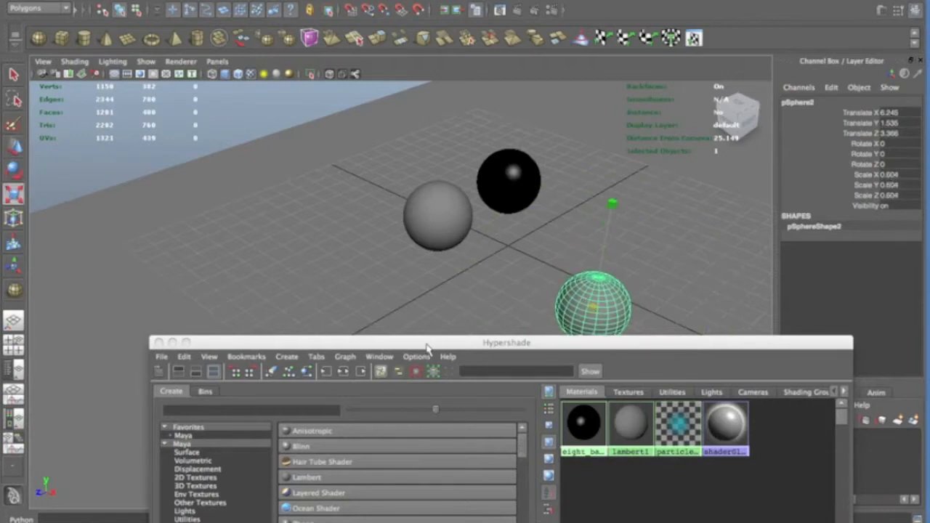
Create another Phong material in Hypershade with a white color and a reflectivity of 0.25.
left_click_drag(430, 343, 464, 179)
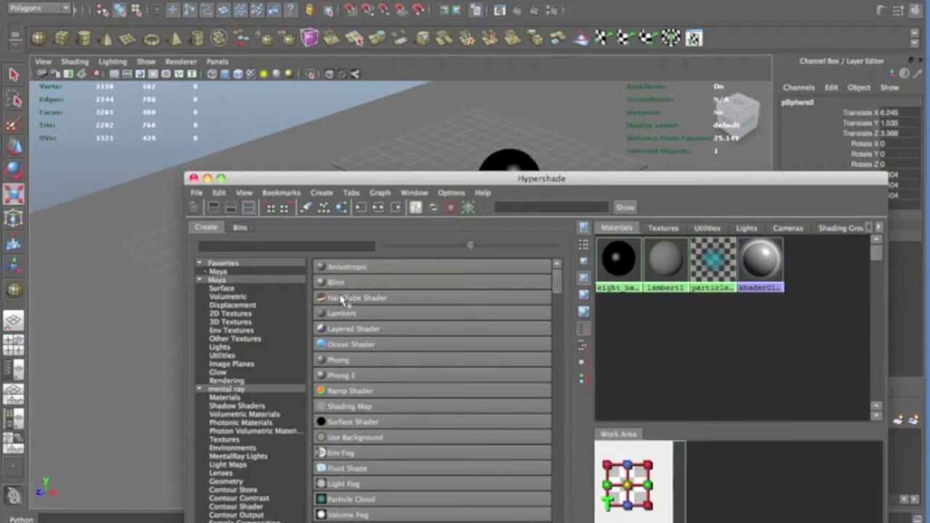
left_click(337, 361)
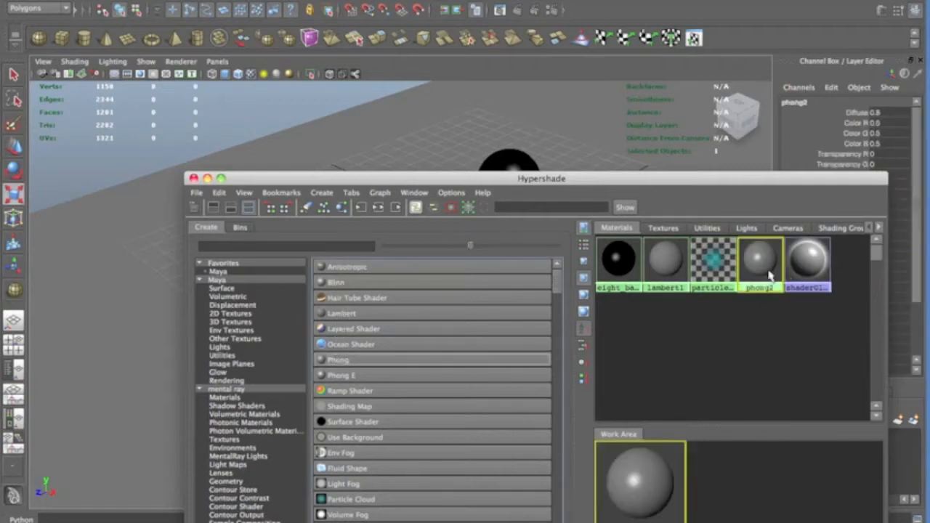
double_click(760, 258)
left_click(277, 221)
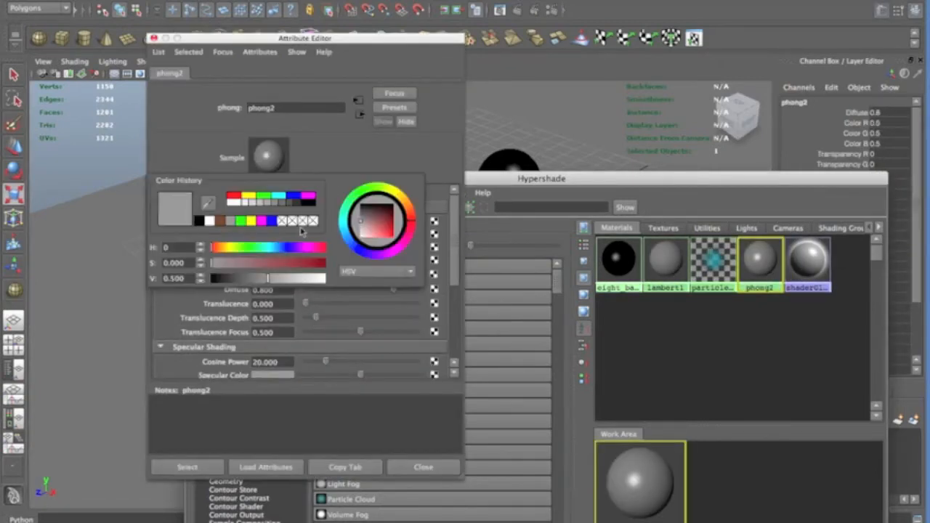
left_click(211, 221)
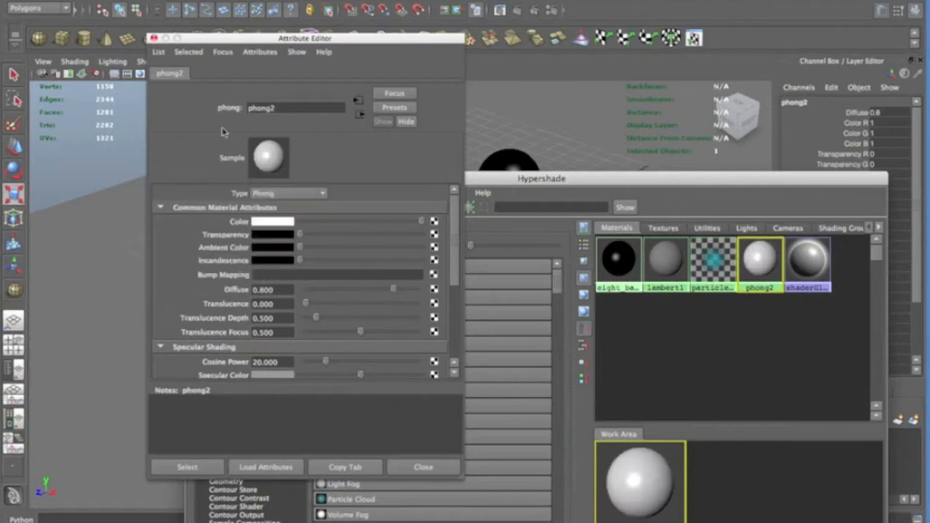
scroll(240, 311, "down", 5)
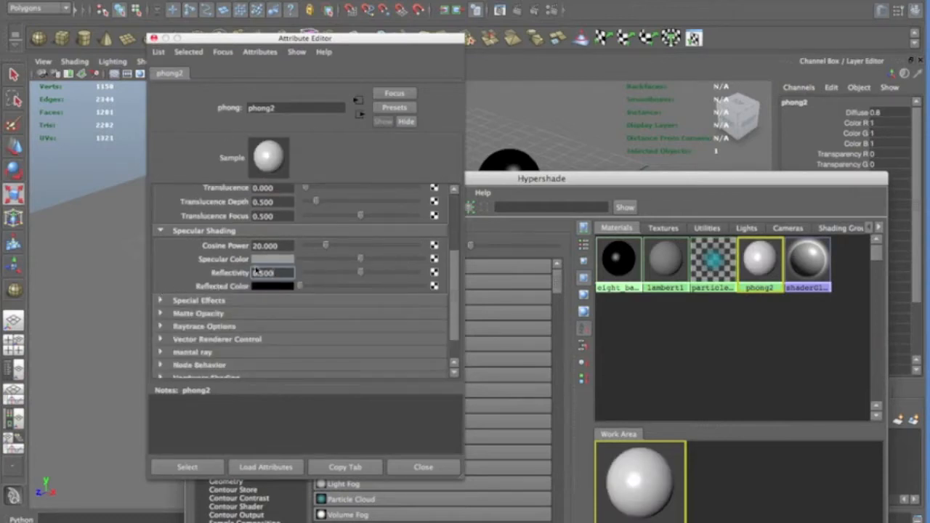
type("0.25")
key("Return")
Assign the white Phong material to the nearest sphere and also to the middle sphere, and select the nearest sphere.
left_click(155, 40)
left_click_drag(447, 180, 258, 317)
middle_click_drag(570, 396, 593, 287)
left_click_drag(444, 323, 380, 339)
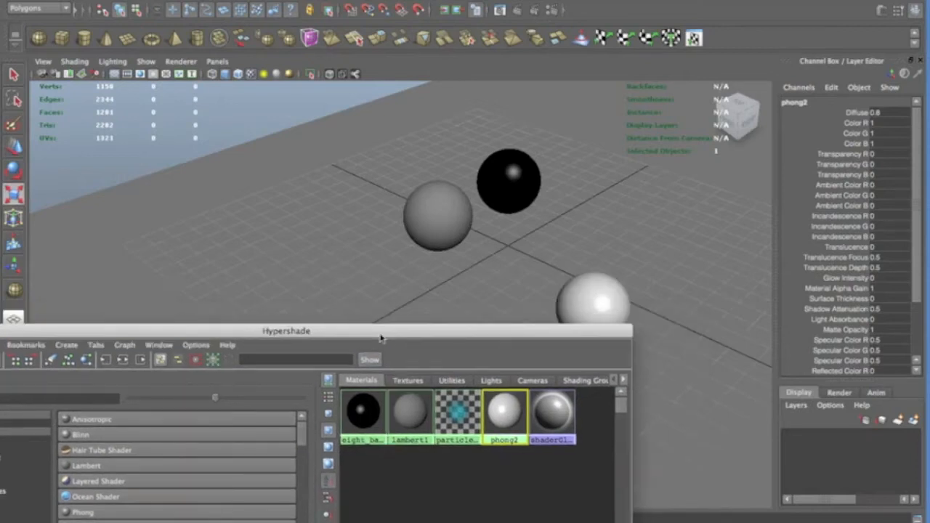
middle_click_drag(508, 415, 438, 205)
left_click(588, 296)
Rename the white Phong material as cue_ball and close its attributes.
left_click_drag(438, 327, 528, 271)
left_click_drag(221, 270, 329, 124)
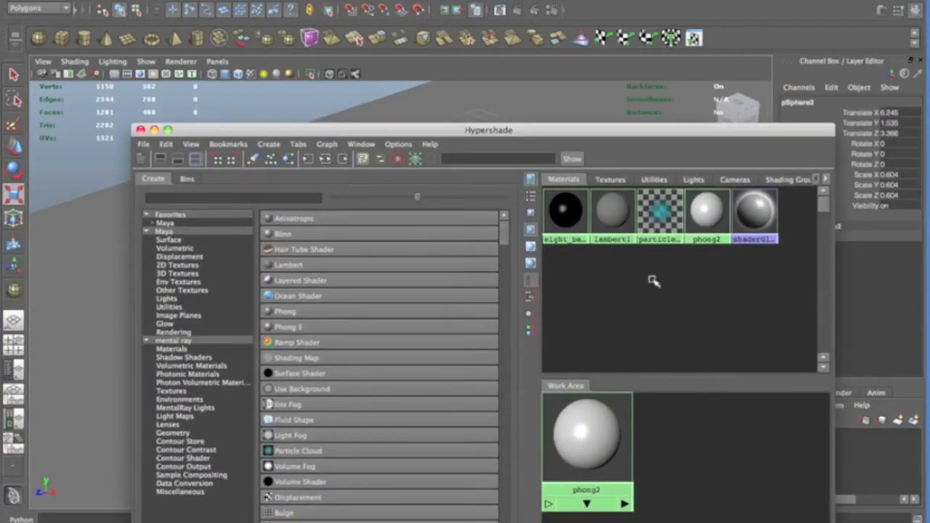
double_click(707, 212)
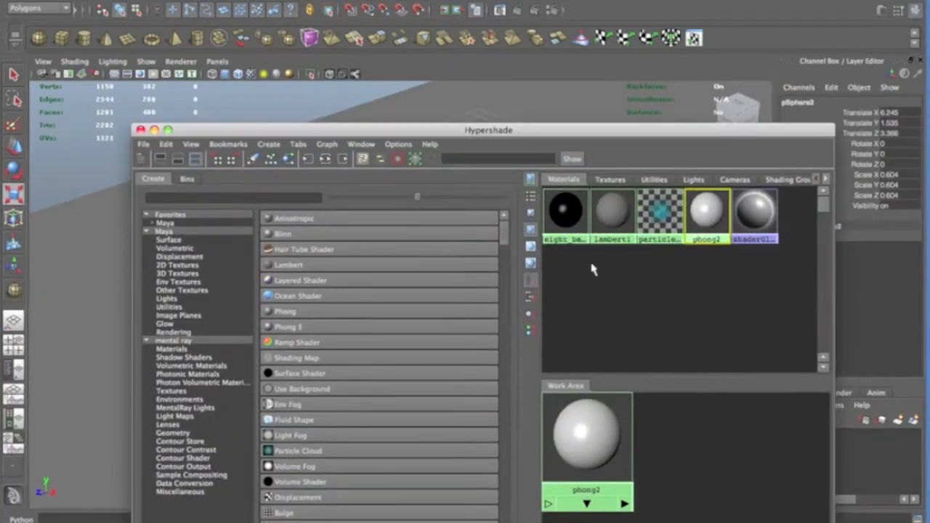
double_click(287, 108)
type("co")
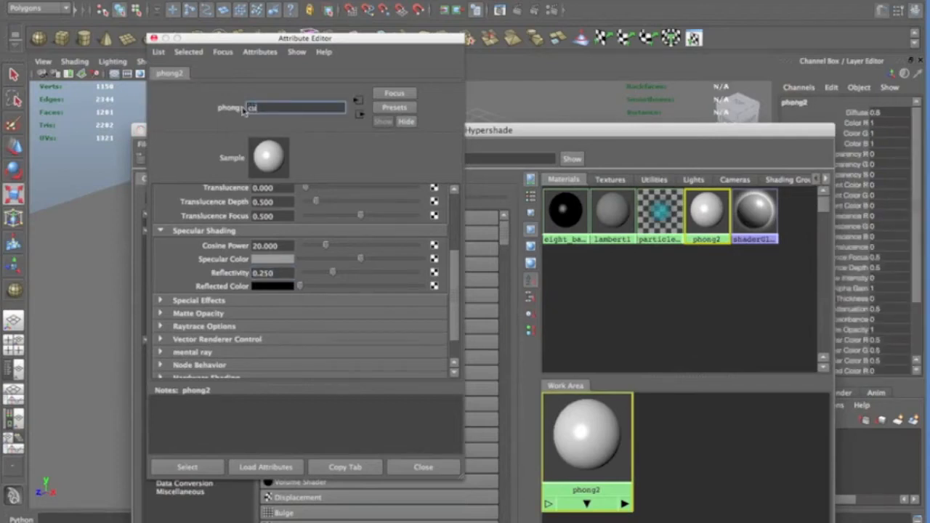
type("e_ball")
key("Return")
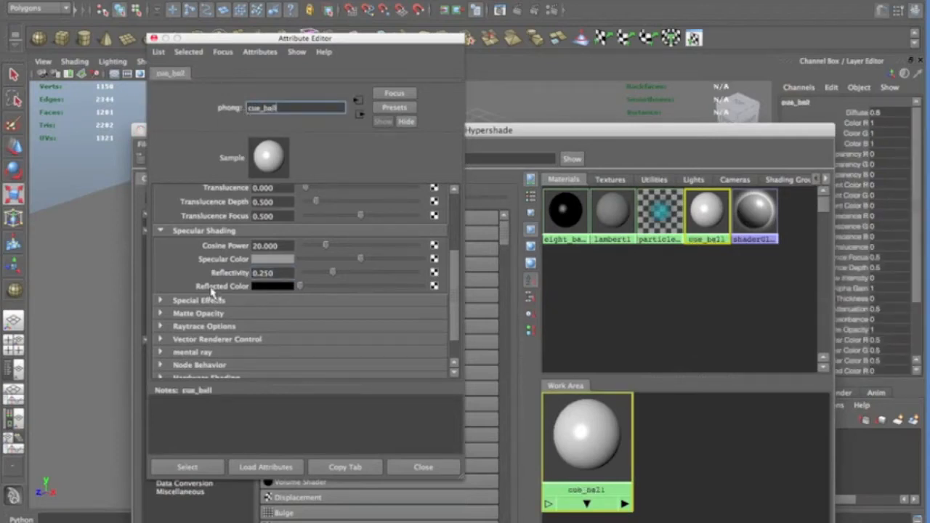
scroll(420, 234, "up", 5)
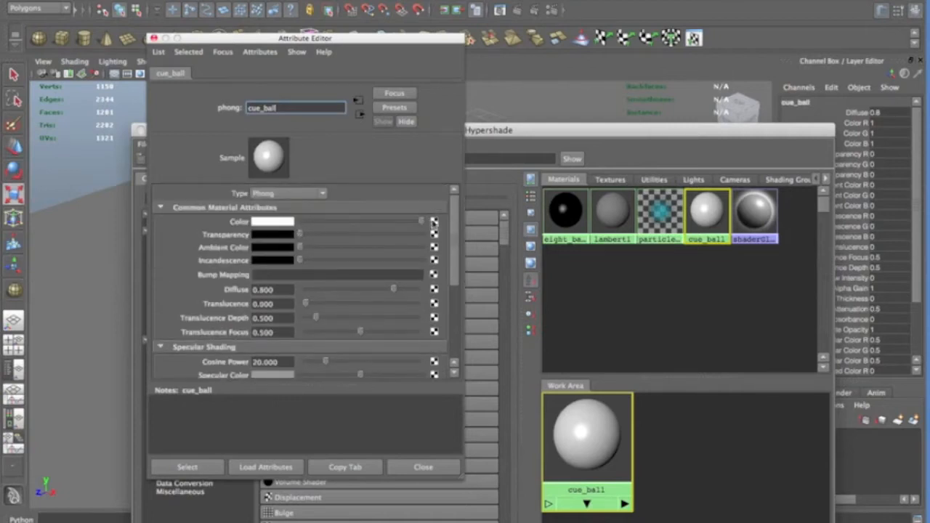
left_click_drag(456, 221, 455, 249)
left_click(153, 38)
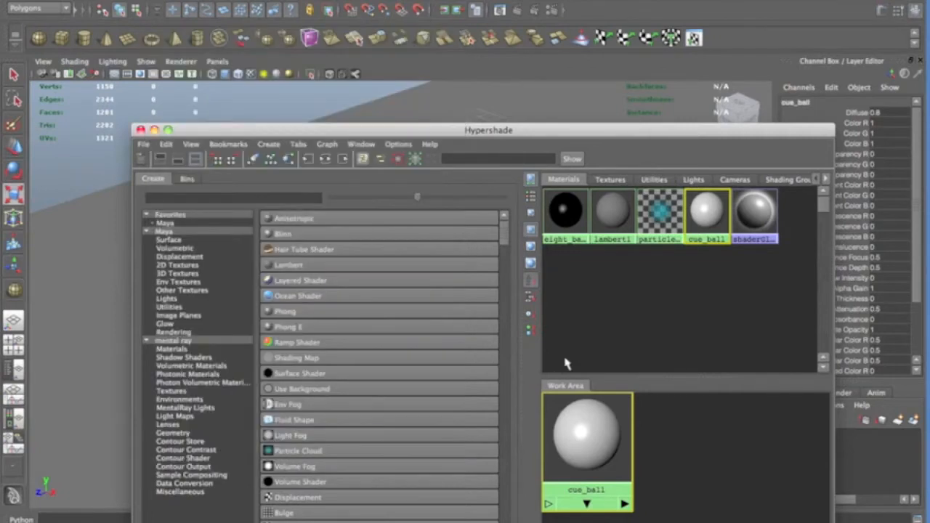
Create a third Phong material for the nearest sphere and name it one_ball.
left_click_drag(473, 132, 469, 333)
left_click(602, 310)
left_click_drag(564, 332, 479, 61)
left_click(191, 242)
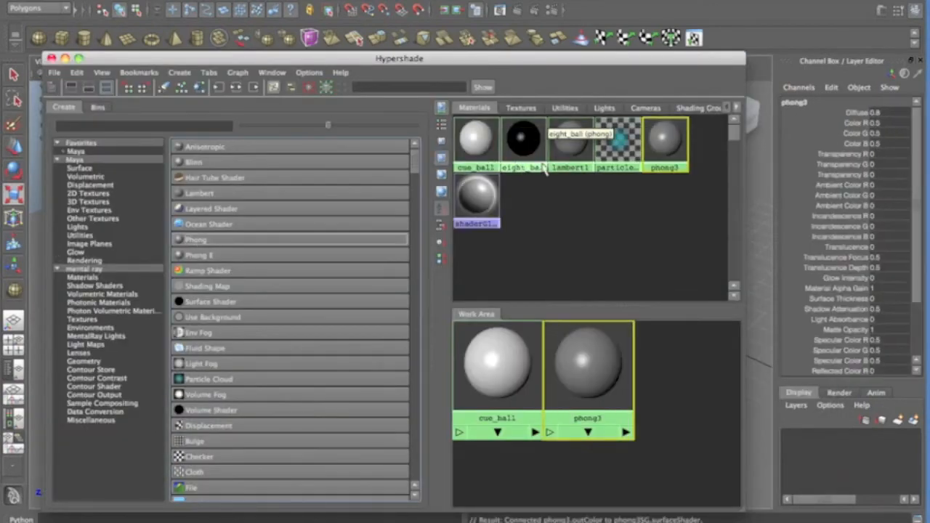
double_click(665, 138)
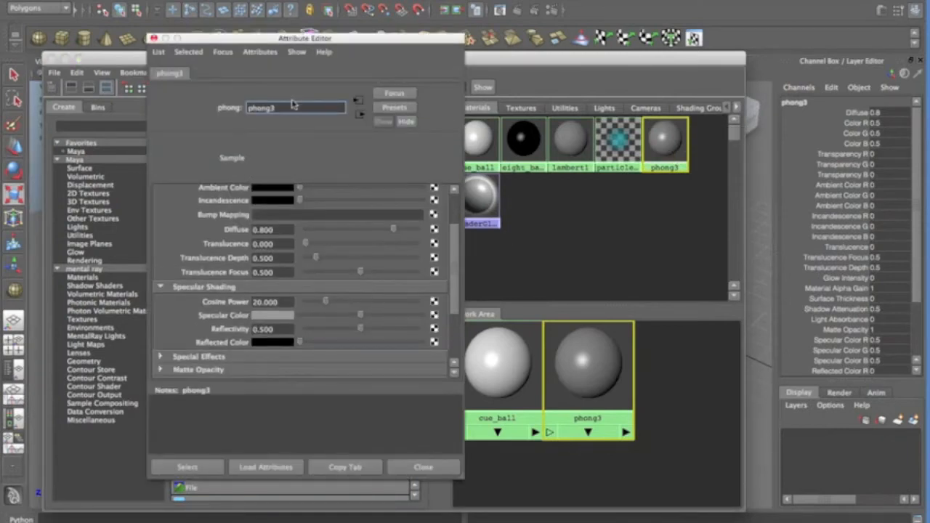
left_click_drag(292, 107, 214, 106)
type("1")
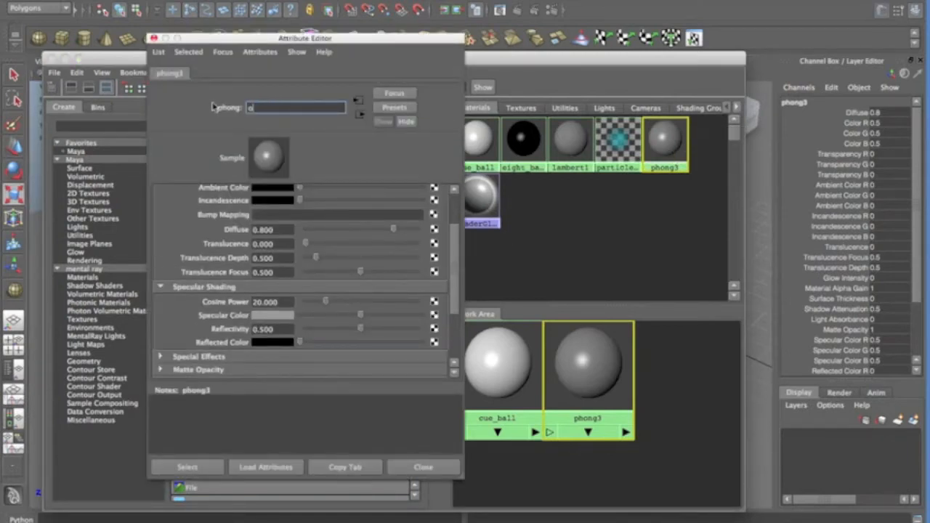
type("ne_ball")
key("Return")
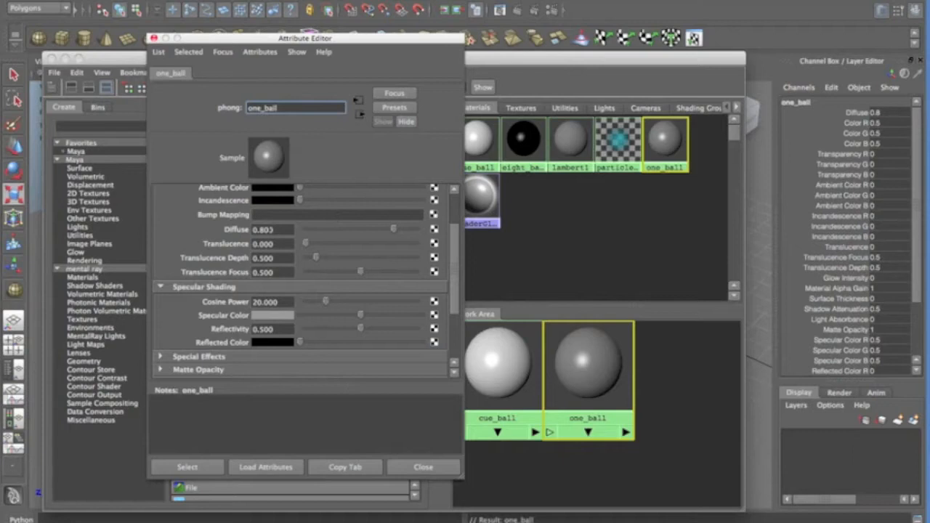
Map a File texture using 1.jpg to the one_ball material's color.
scroll(396, 238, "up", 2)
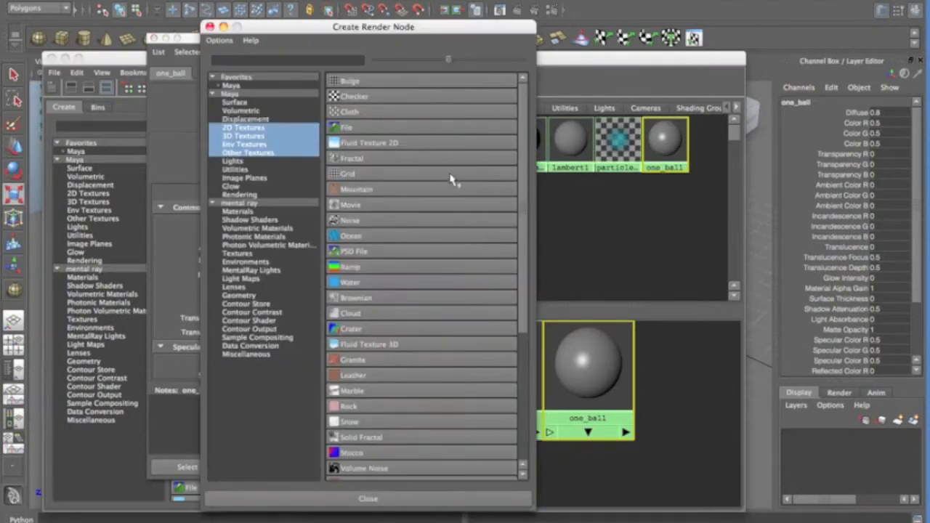
left_click(362, 130)
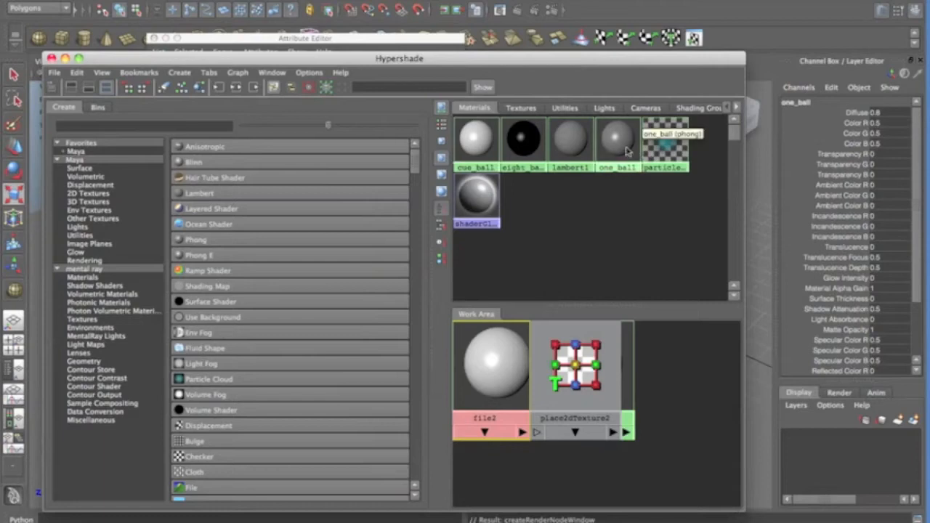
left_click_drag(333, 58, 370, 166)
left_click(362, 81)
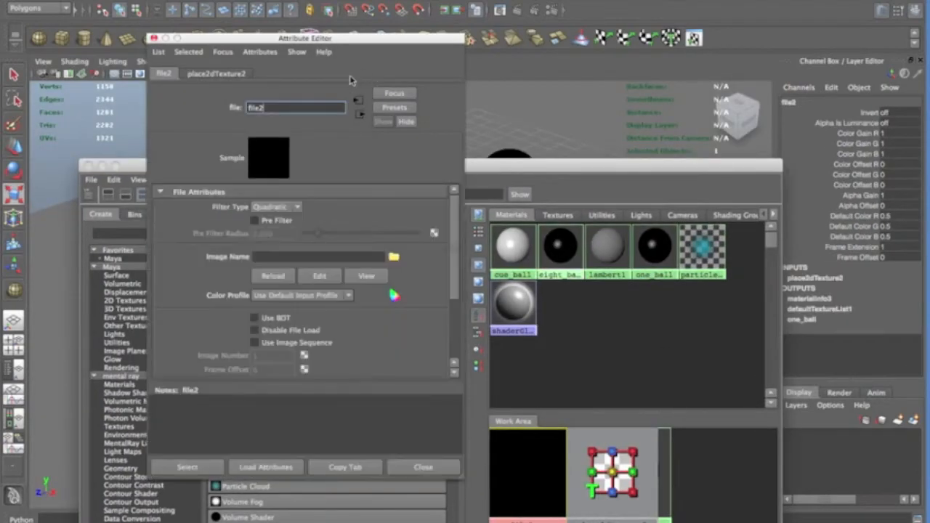
left_click(393, 257)
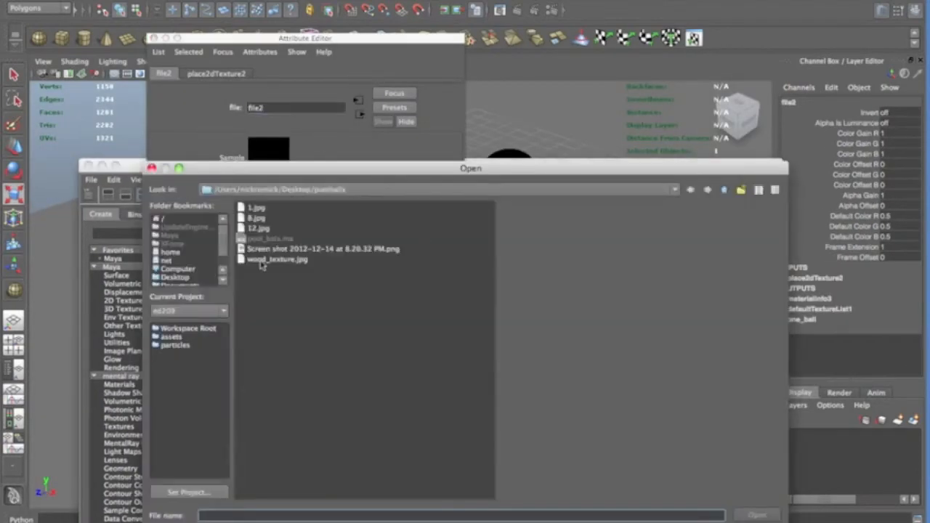
left_click(256, 208)
left_click(756, 515)
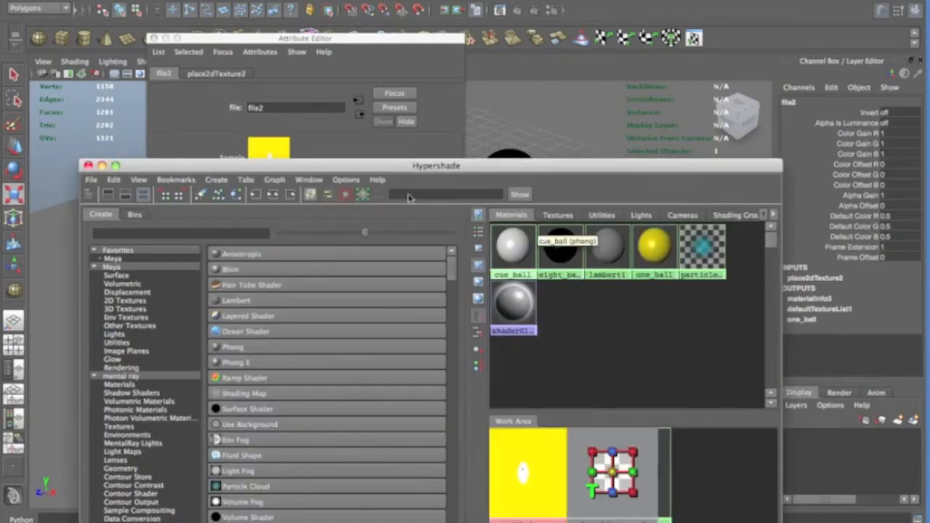
Assign the yellow one_ball material to the nearest sphere and bring Hypershade back into full view.
left_click_drag(525, 172, 524, 371)
middle_click_drag(650, 441, 595, 297)
left_click_drag(301, 363, 347, 171)
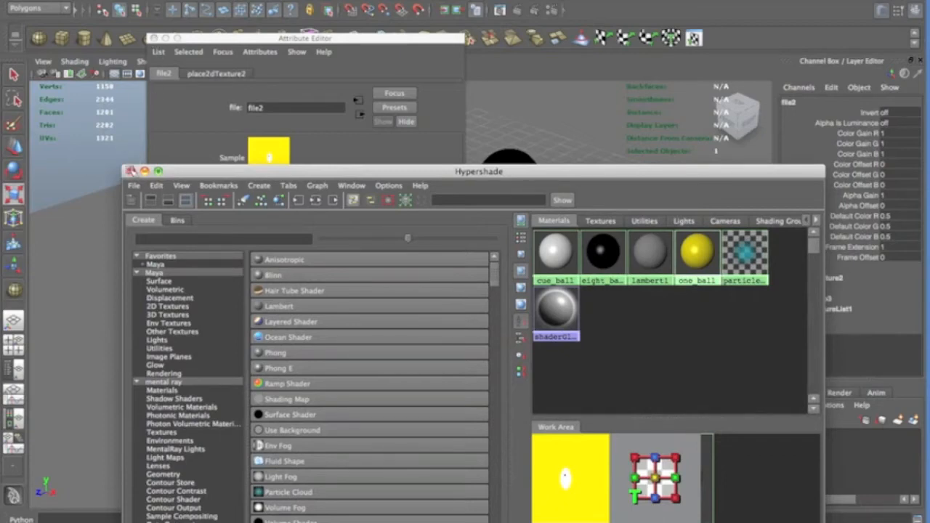
Close the material windows, then rotate the yellow one ball to about -20, -16 and 6 degrees and tilt the eight ball slightly.
left_click(130, 171)
left_click(154, 39)
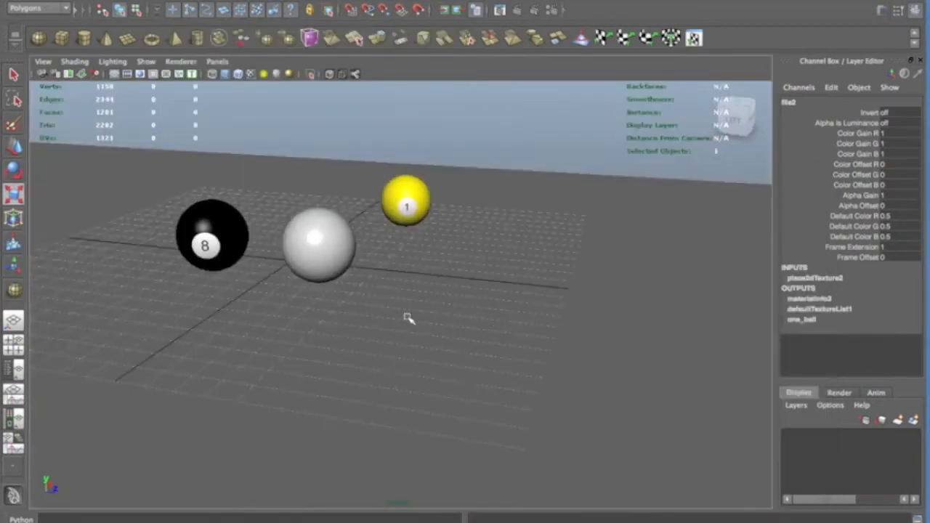
right_click_drag(405, 317, 442, 324, "alt")
left_click(427, 200)
key("e")
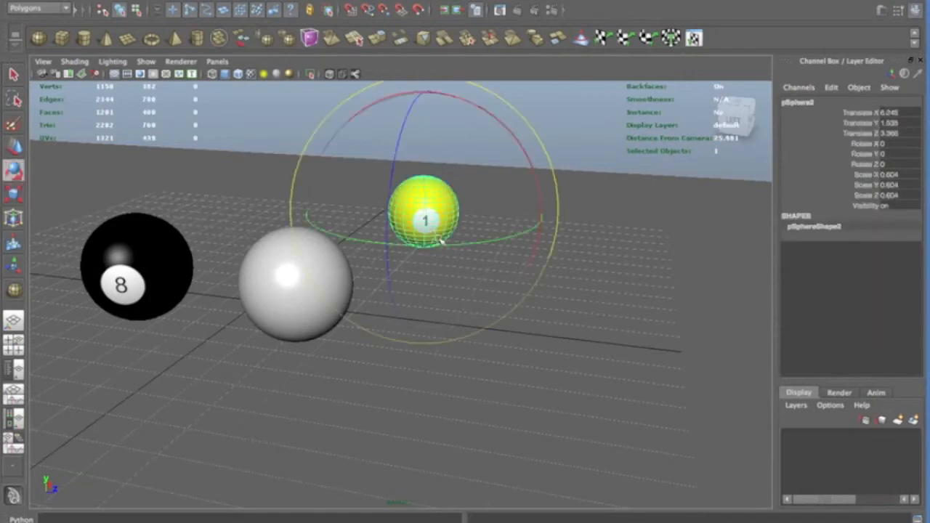
left_click_drag(472, 246, 436, 241)
left_click_drag(477, 105, 444, 92)
left_click(105, 312)
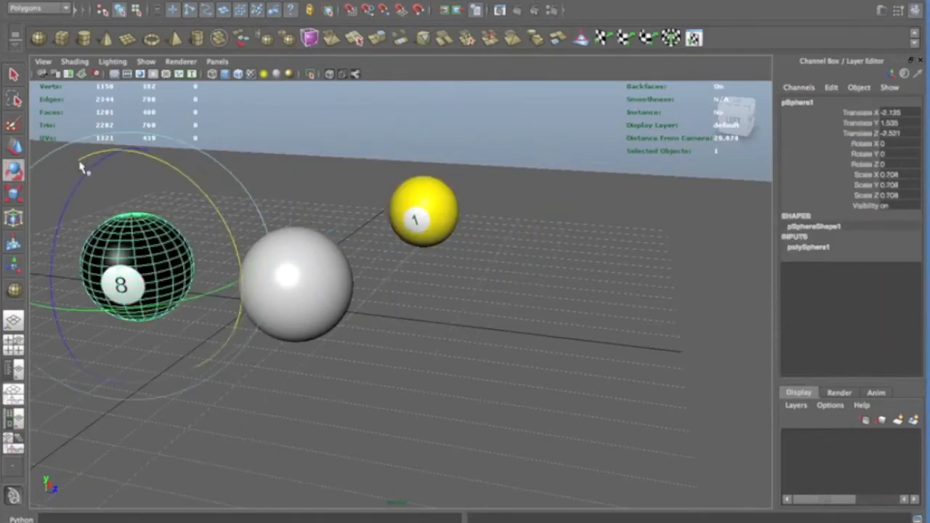
left_click_drag(87, 178, 106, 160)
Move the white cue ball near the eight ball, to about X -4.97 and Z 0.61.
left_click(314, 280)
left_click_drag(353, 326, 324, 338, "alt")
key("w")
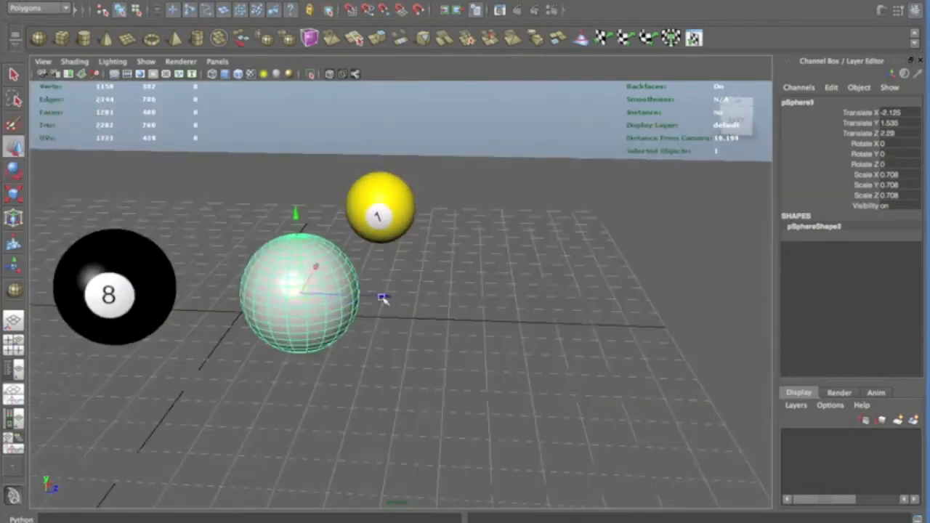
left_click_drag(384, 298, 316, 297)
left_click(214, 391)
left_click_drag(326, 359, 268, 385, "alt")
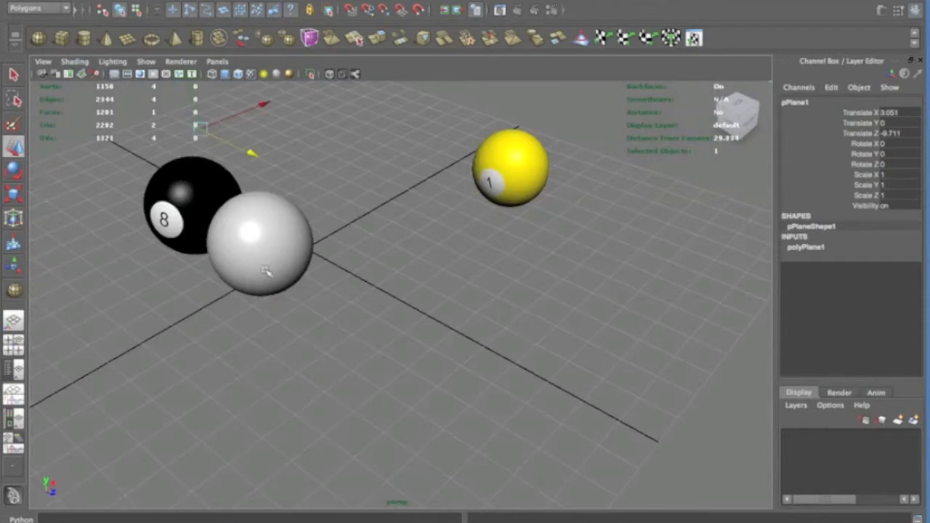
left_click(268, 272)
left_click_drag(312, 214, 473, 339)
Lower the yellow one ball onto the table plane, to about Y 1.26.
scroll(478, 342, "up", 5)
left_click_drag(551, 322, 553, 300, "alt")
left_click_drag(581, 332, 575, 334, "alt")
scroll(578, 334, "down", 3)
left_click(637, 327)
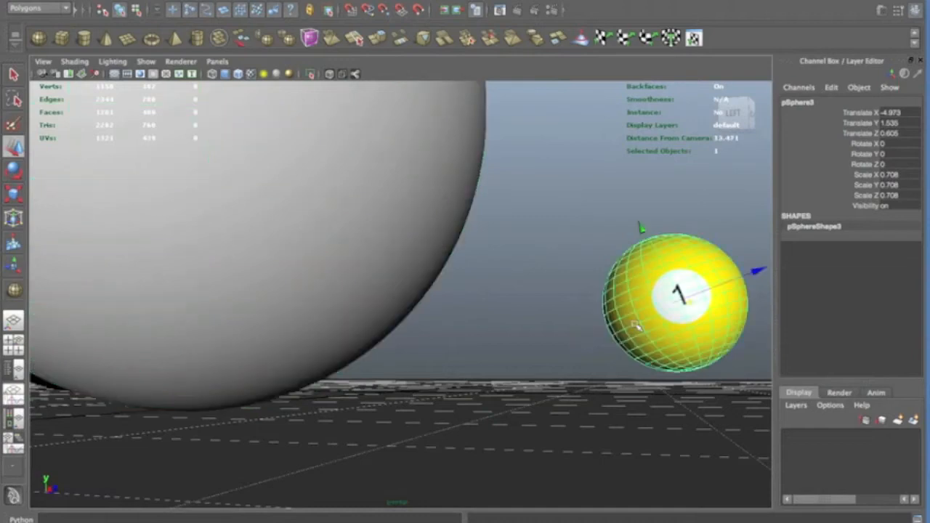
scroll(558, 325, "down", 3)
scroll(544, 327, "down", 3)
left_click_drag(440, 325, 440, 334, "alt")
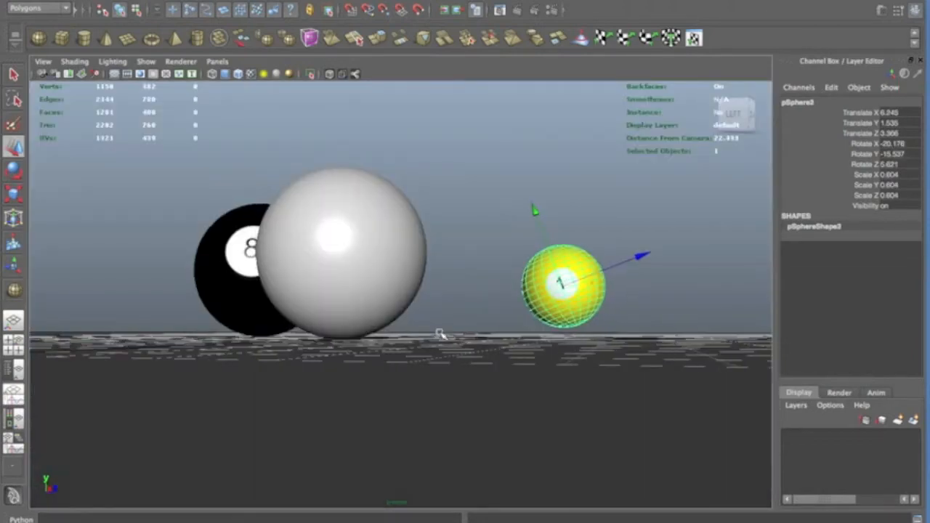
left_click_drag(534, 211, 535, 220)
left_click_drag(426, 232, 447, 275, "alt")
scroll(450, 268, "up", 3)
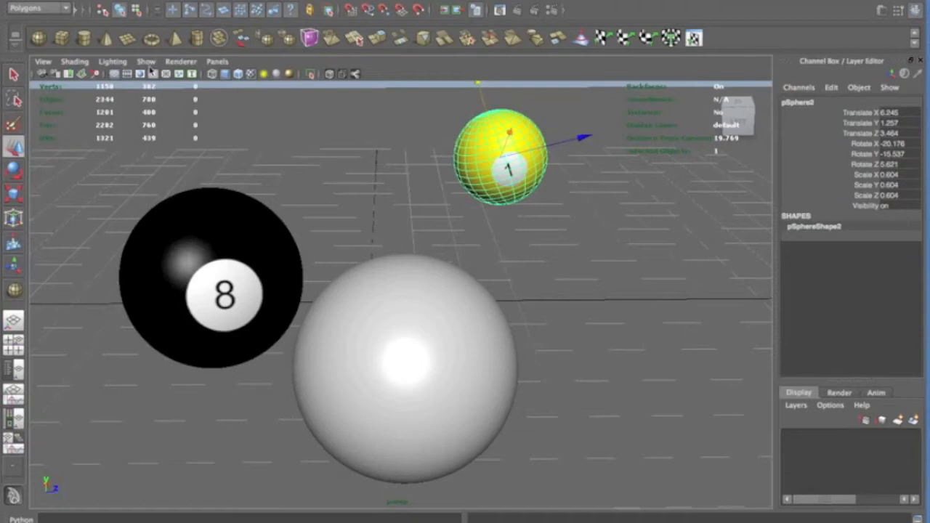
left_click(146, 62)
left_click(146, 63)
mouse_move(399, 509)
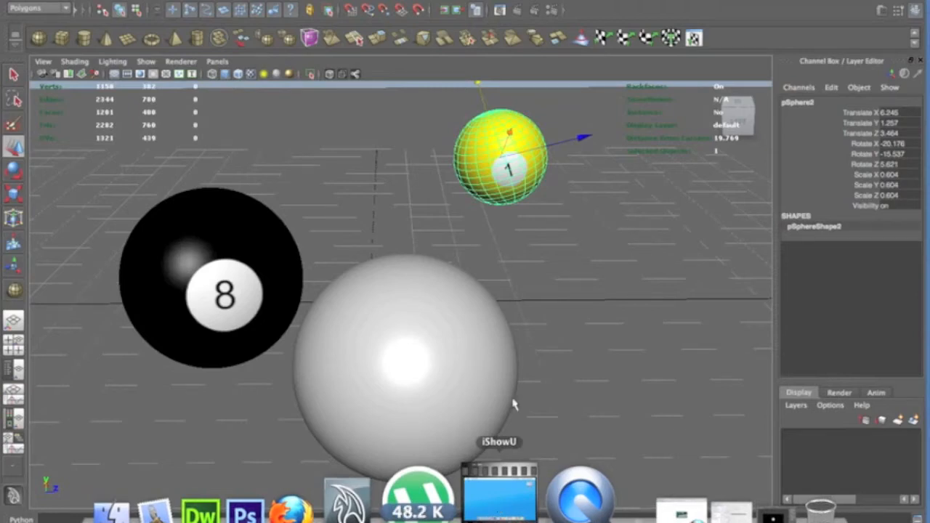
Examine the arrangement of the three balls on the table plane from several raised angles.
scroll(531, 332, "down", 5)
left_click_drag(559, 353, 528, 359, "alt")
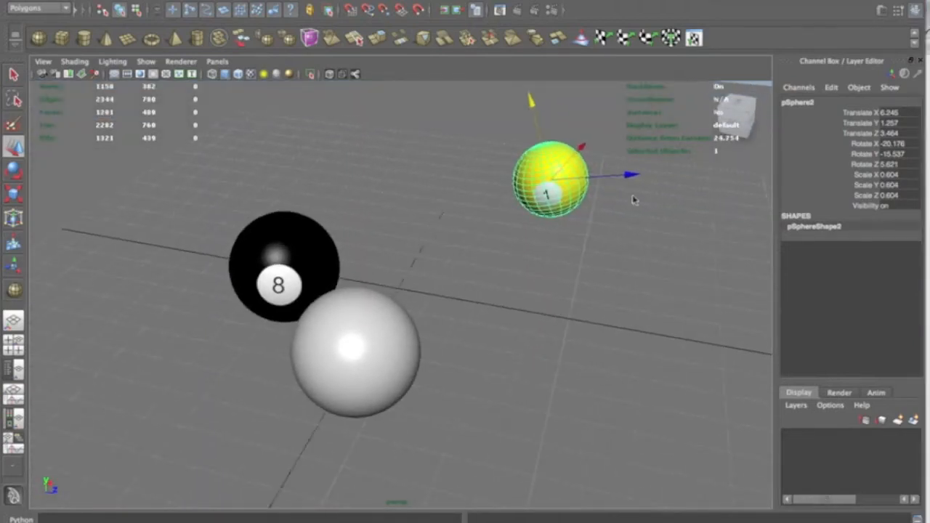
mouse_move(588, 269)
left_mouse_down("alt")
mouse_move(560, 256)
mouse_move(591, 263)
left_mouse_up("alt")
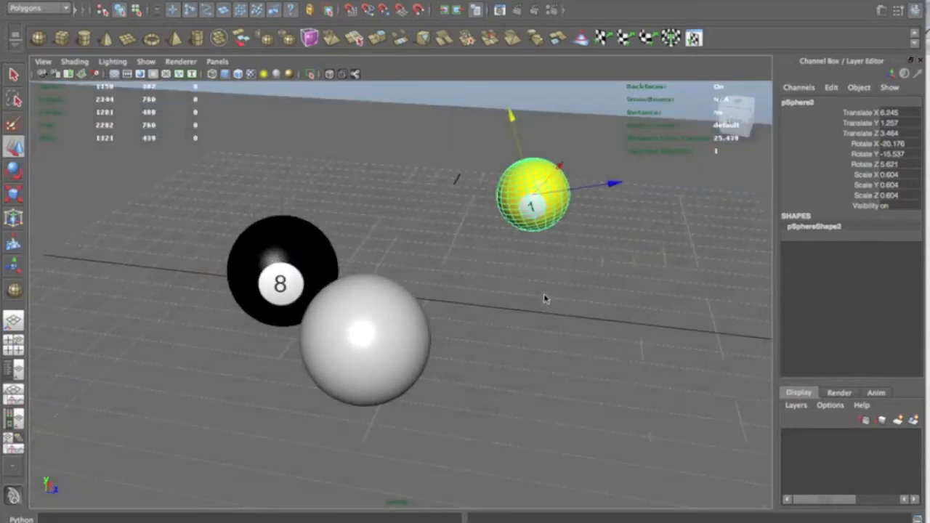
left_click(507, 291)
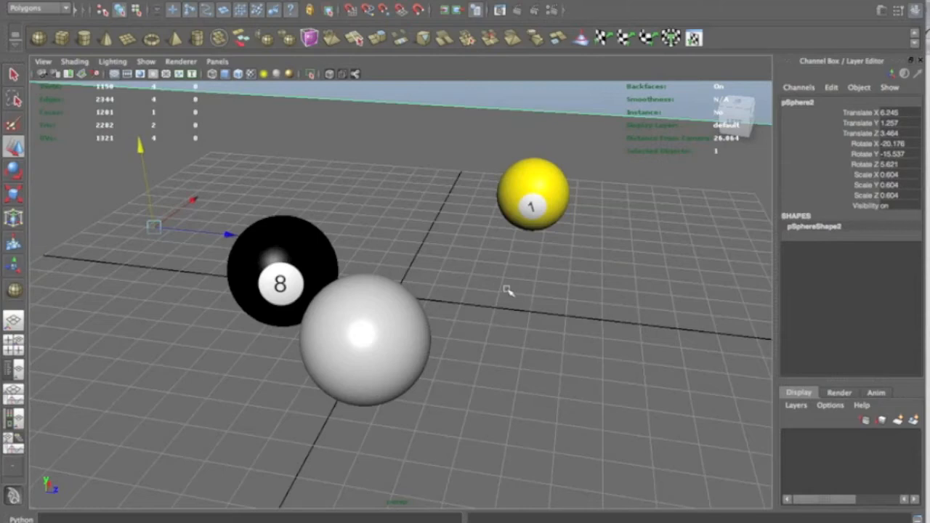
key("f")
scroll(523, 297, "up", 4)
mouse_move(508, 291)
left_mouse_down("alt")
mouse_move(523, 297)
mouse_move(523, 284)
left_mouse_up("alt")
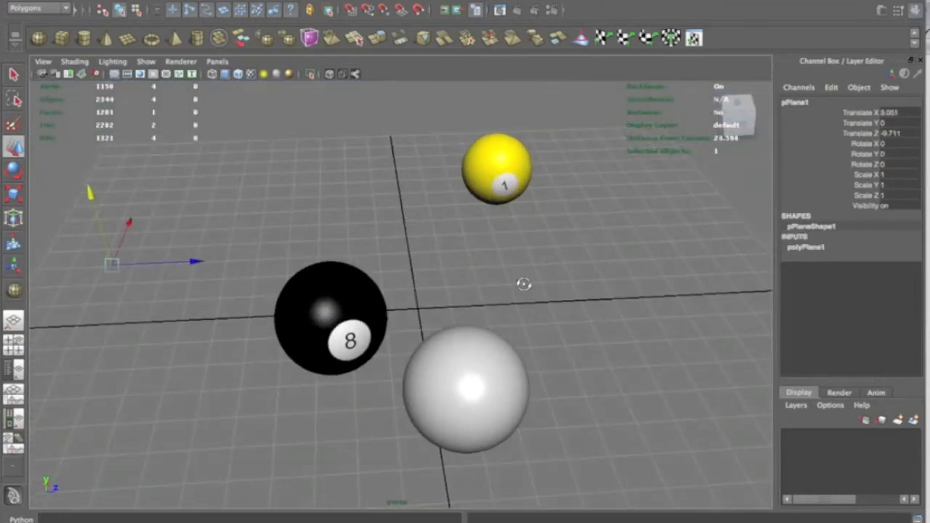
middle_click_drag(523, 284, 575, 293, "alt")
left_click_drag(574, 293, 546, 294, "alt")
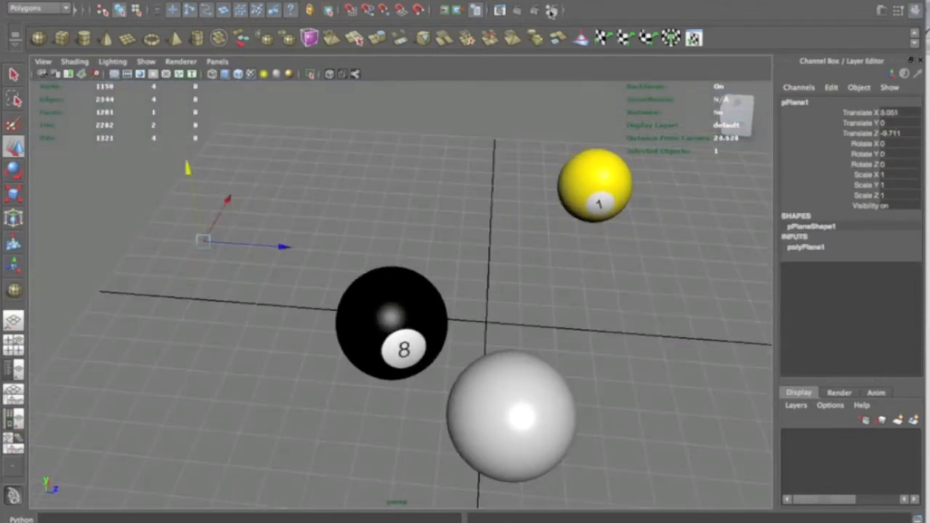
Import ambient_background.mb from the maya/Materials folder into Hypershade.
left_click(619, 106)
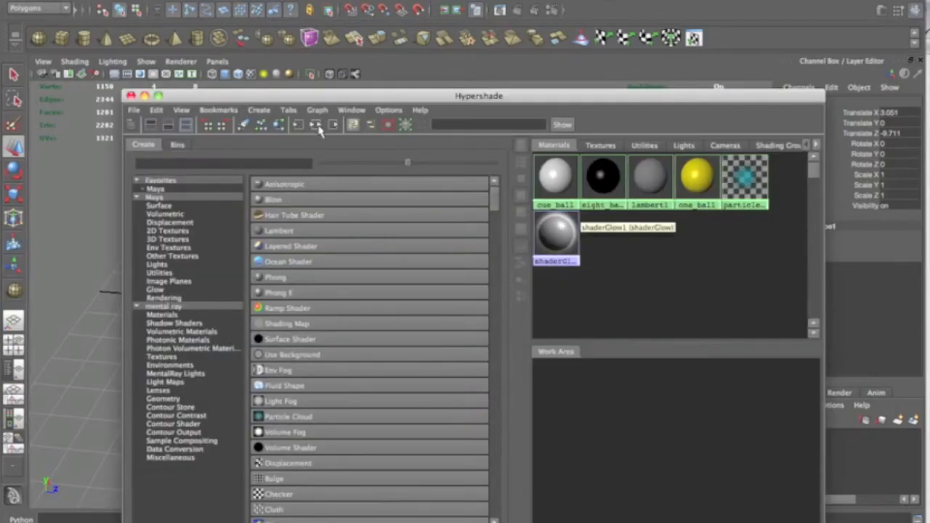
left_click(578, 251)
left_click(133, 110)
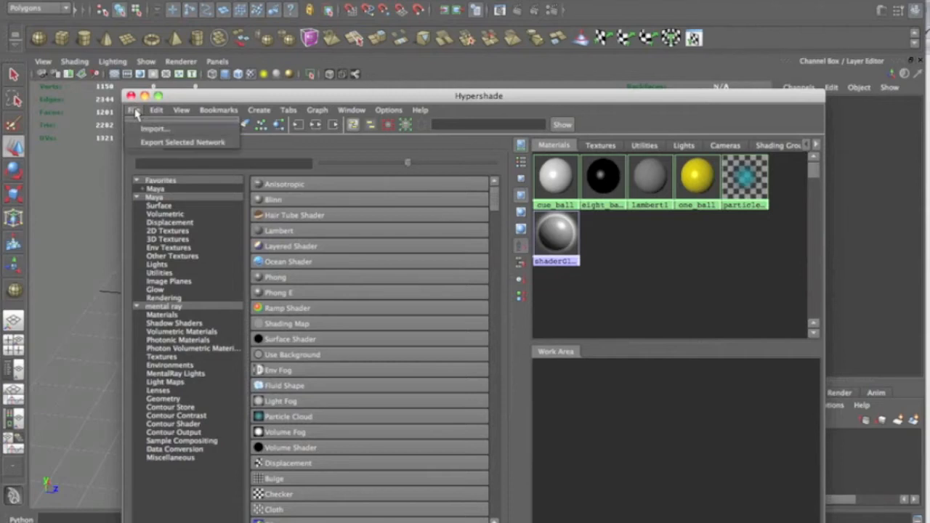
left_click(149, 126)
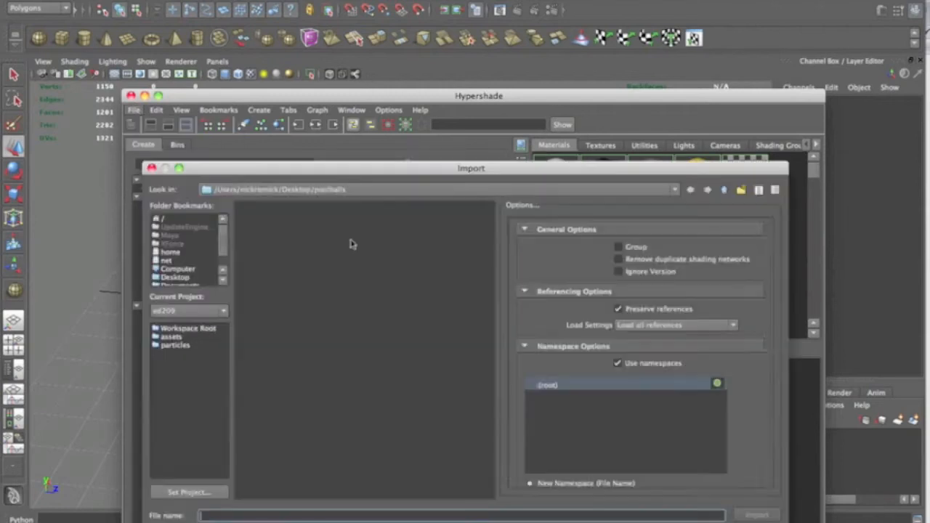
left_click(357, 190)
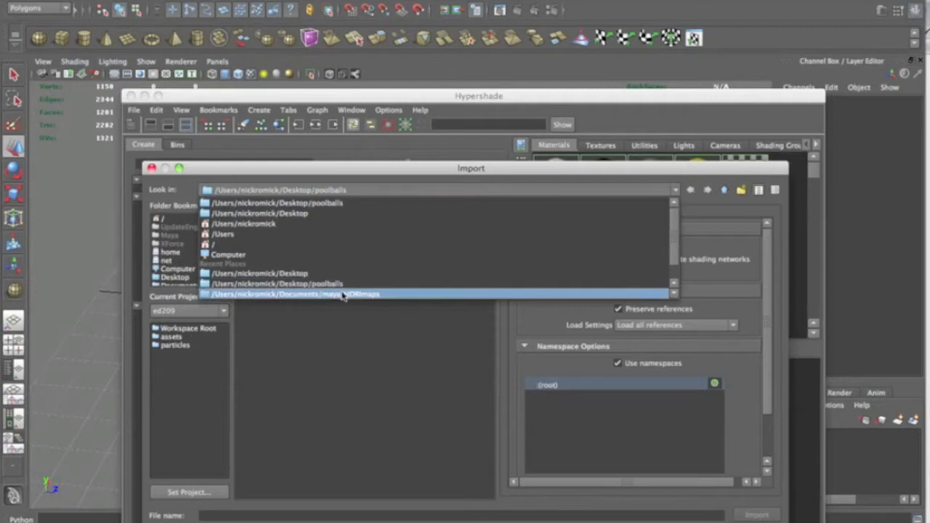
left_click(343, 295)
left_click(334, 190)
left_click(240, 211)
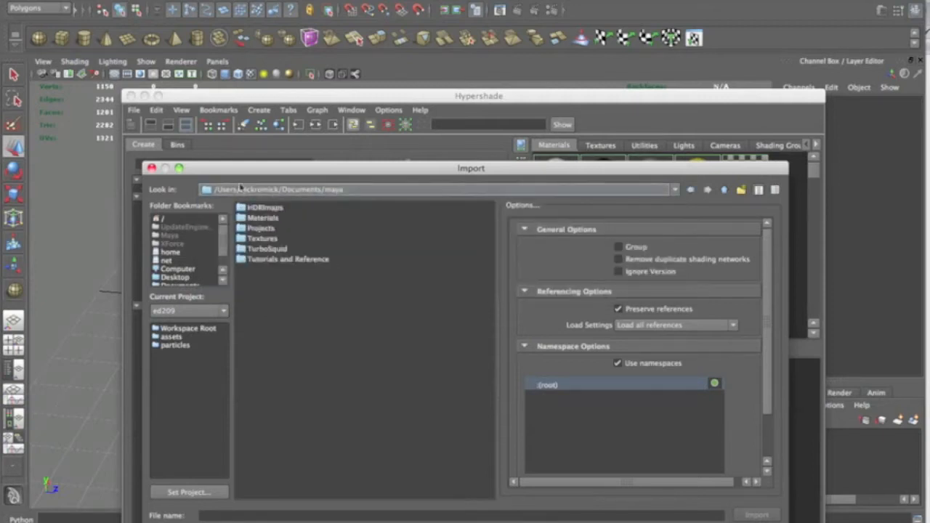
double_click(262, 218)
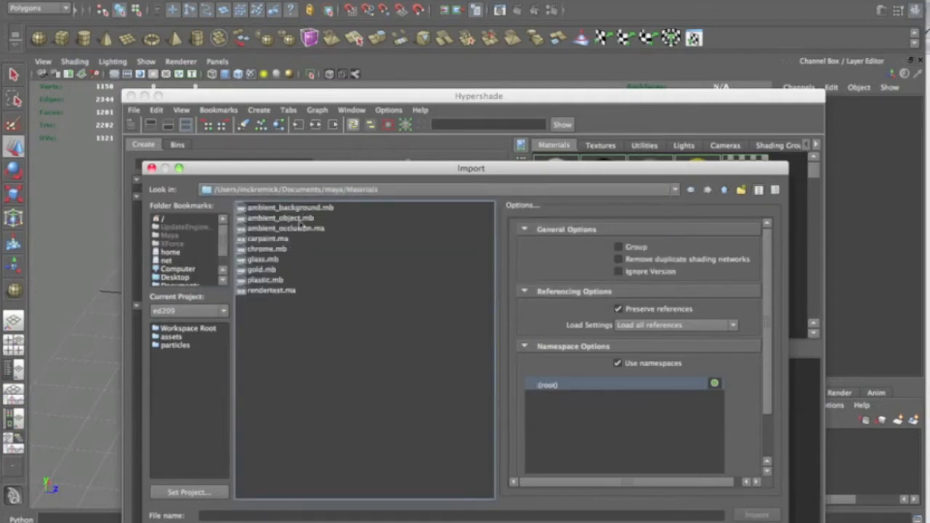
left_click(296, 210)
left_click(756, 515)
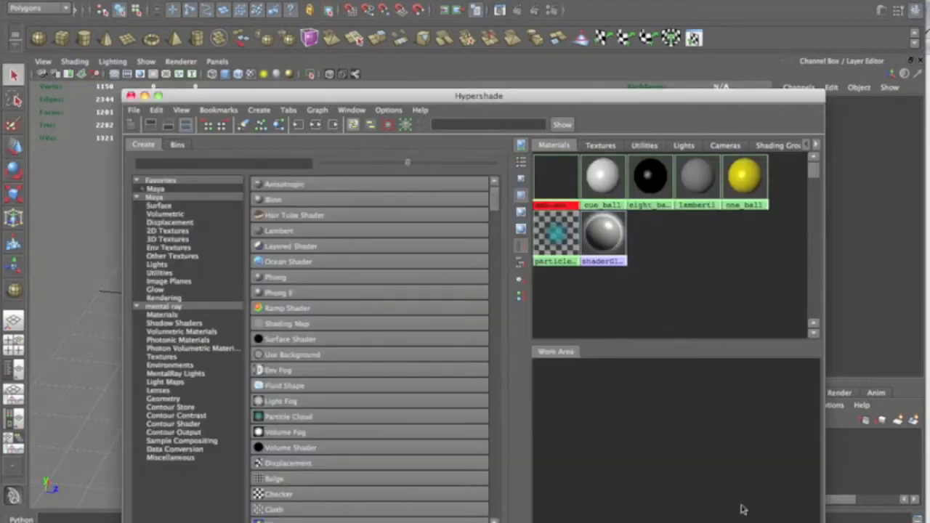
Set the scene's renderer to mental ray in the Render Settings.
left_click_drag(425, 93, 349, 175)
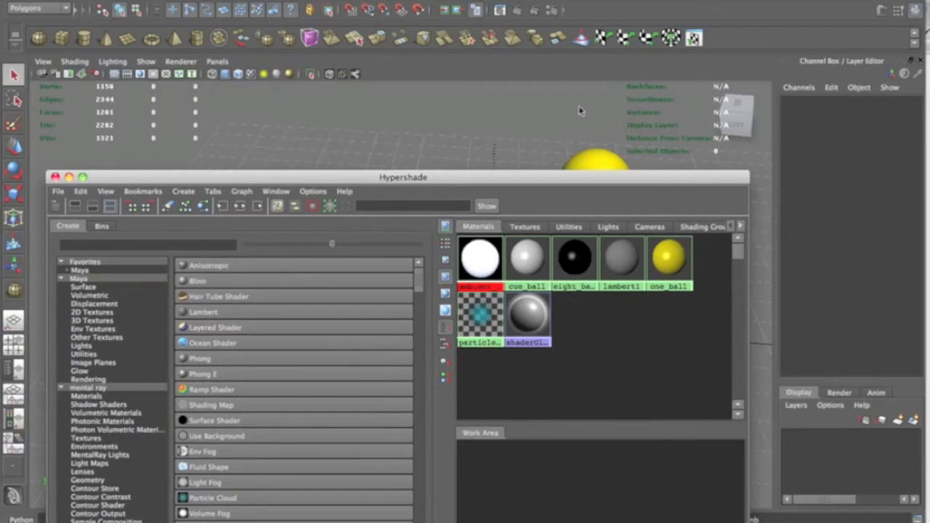
left_click(552, 10)
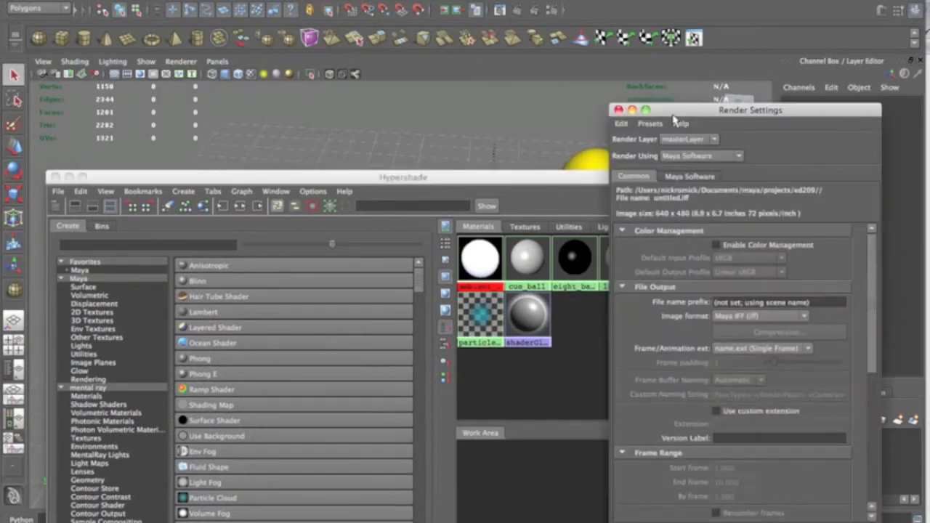
left_click_drag(673, 116, 622, 36)
left_click(666, 75)
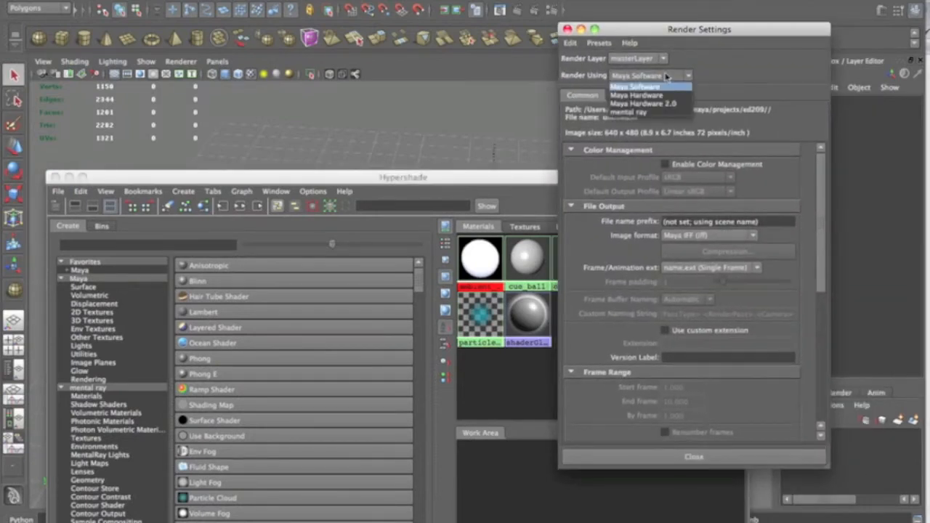
left_click(640, 113)
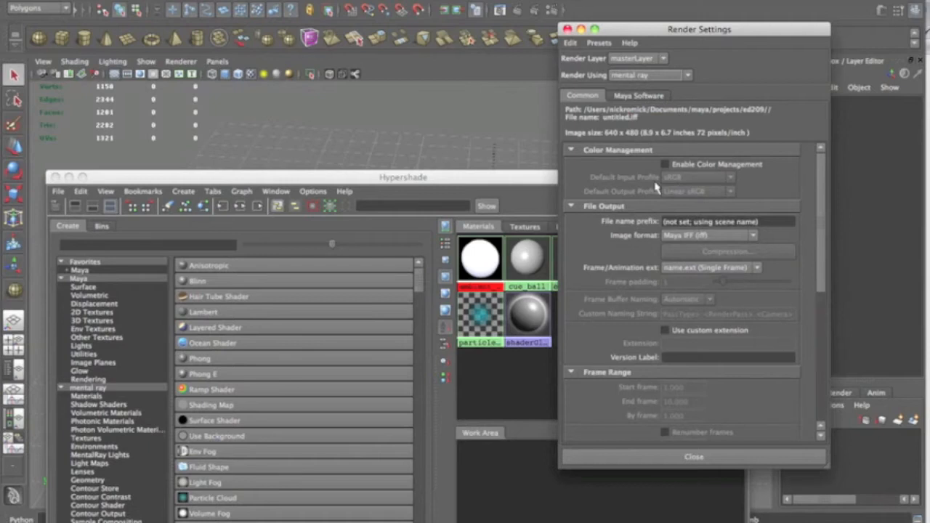
Check in the Plug-in Manager whether Mayatomr.bundle is set to Loaded and Auto load.
left_click(263, 2)
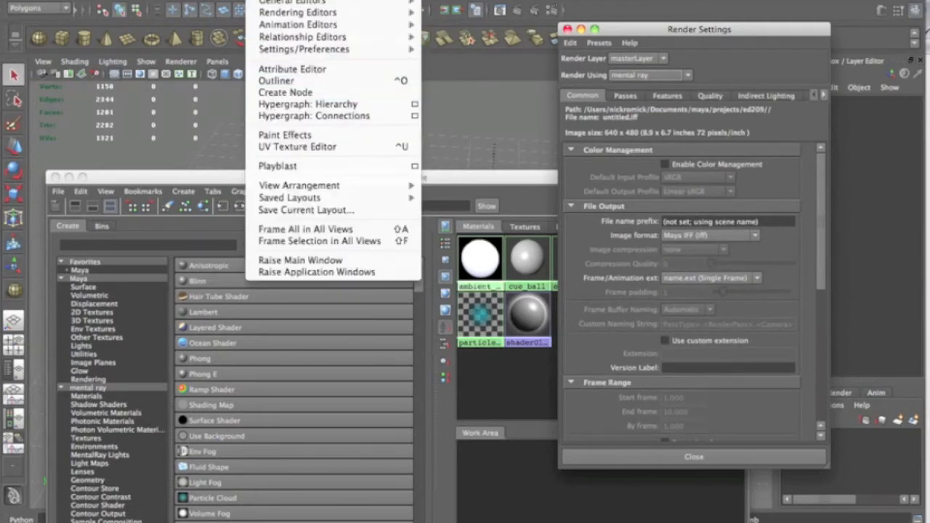
mouse_move(290, 50)
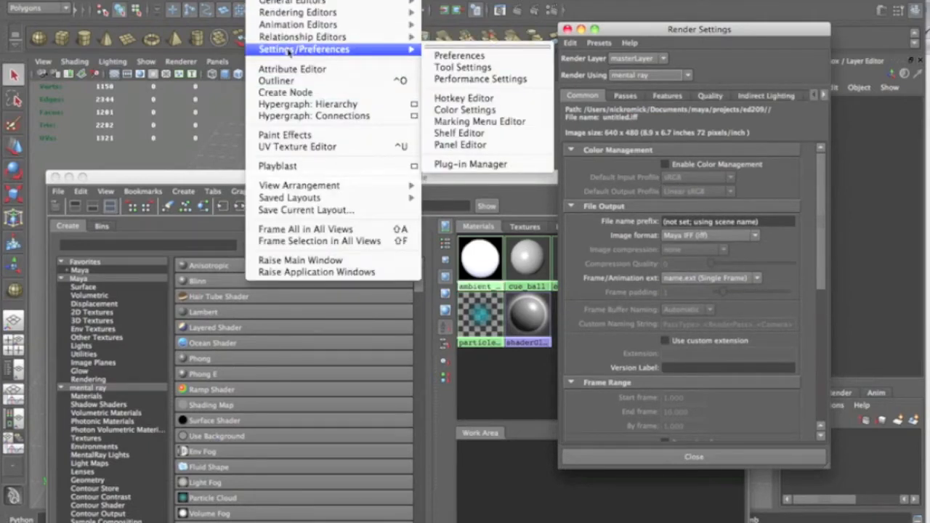
left_click(469, 165)
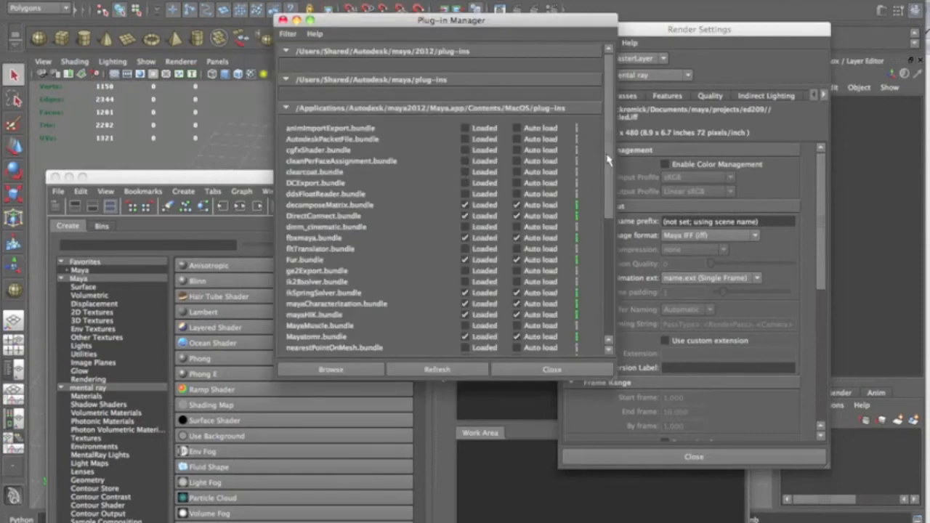
left_click_drag(609, 159, 609, 225)
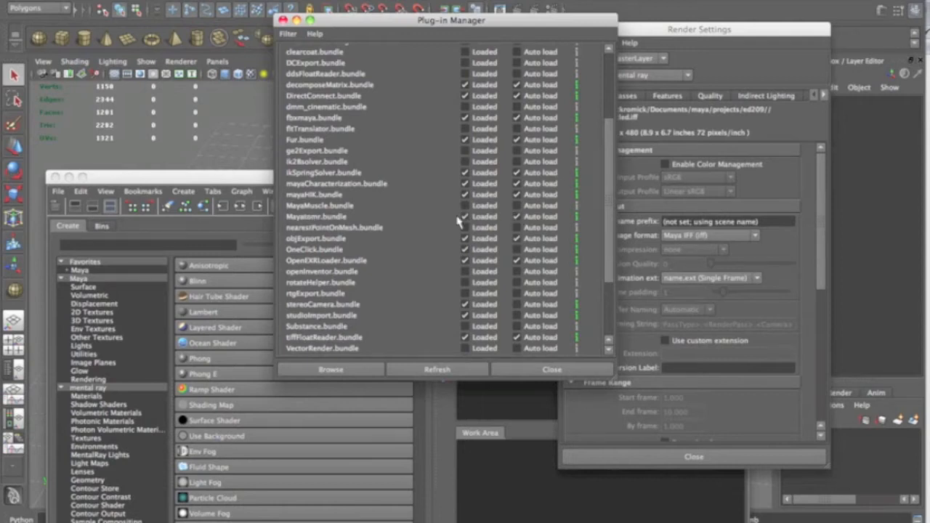
left_click(543, 370)
Reselect mental ray as the renderer and close the Render Settings.
left_click(650, 75)
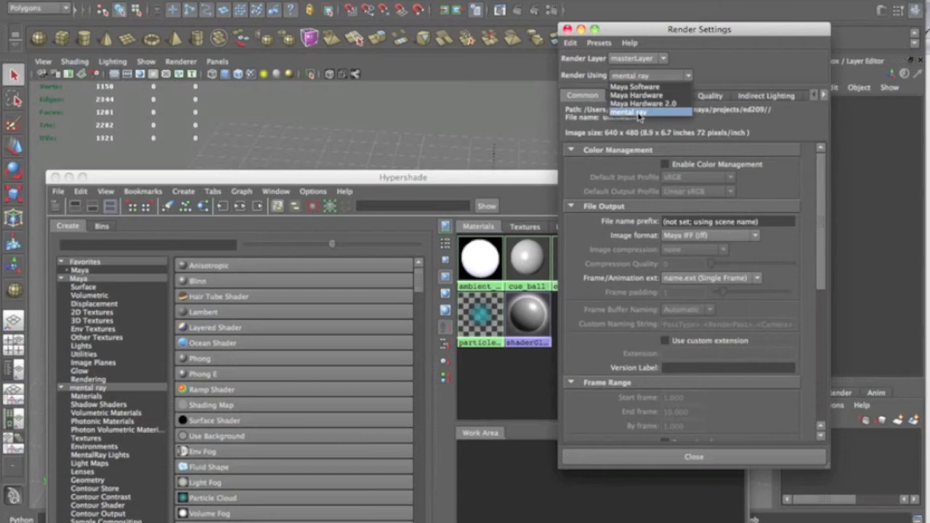
left_click(630, 113)
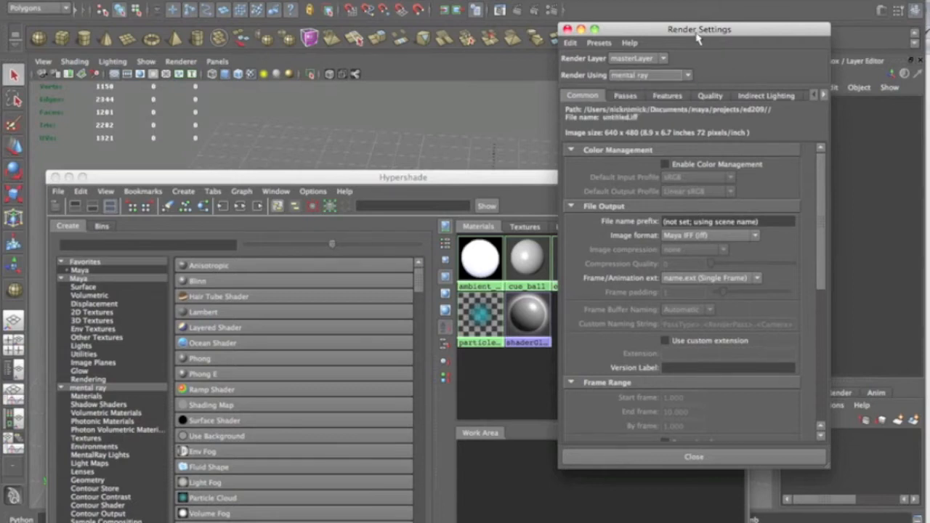
left_click_drag(698, 40, 685, 31)
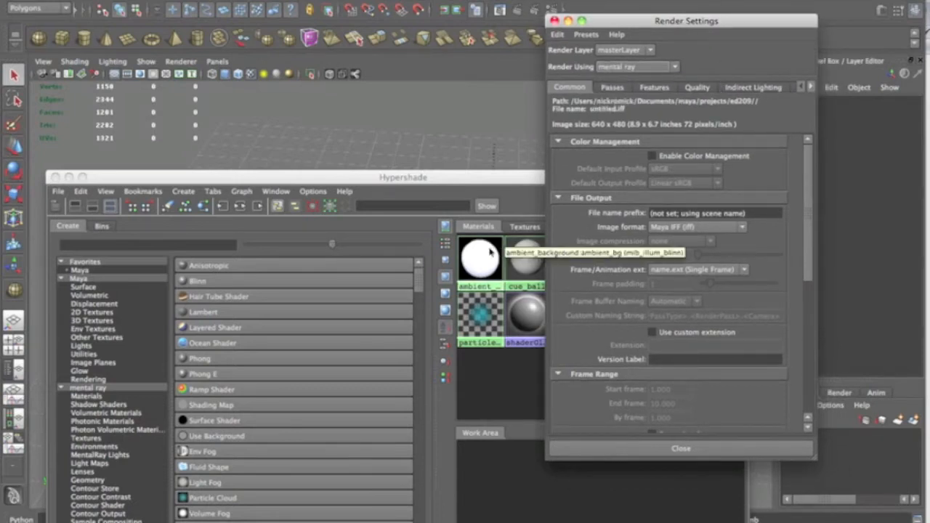
left_click(555, 20)
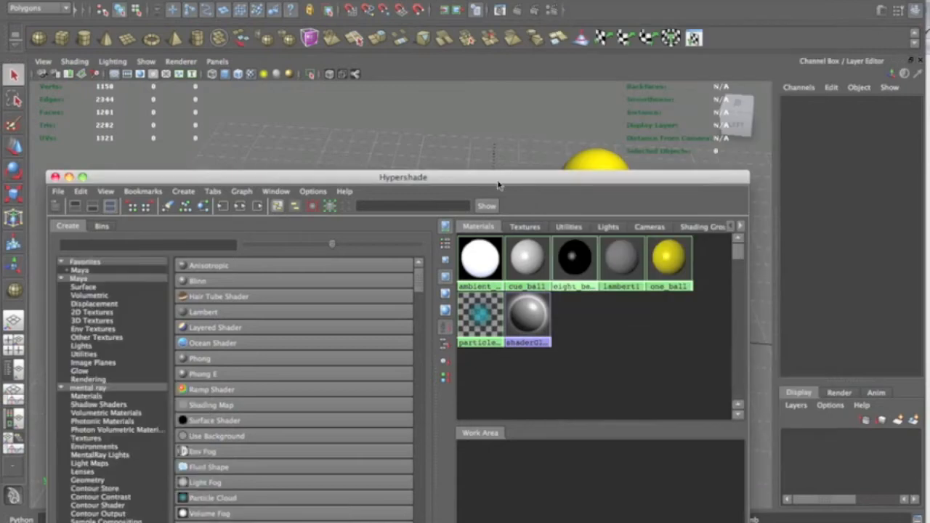
Assign the imported ambient background material to the ground plane beneath the balls and close Hypershade.
left_click_drag(498, 181, 517, 63)
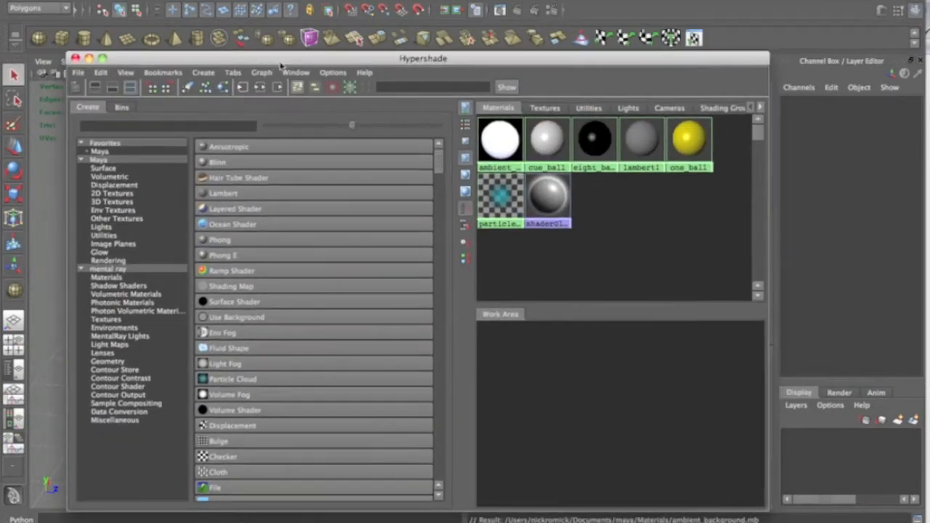
left_click_drag(274, 58, 562, 77)
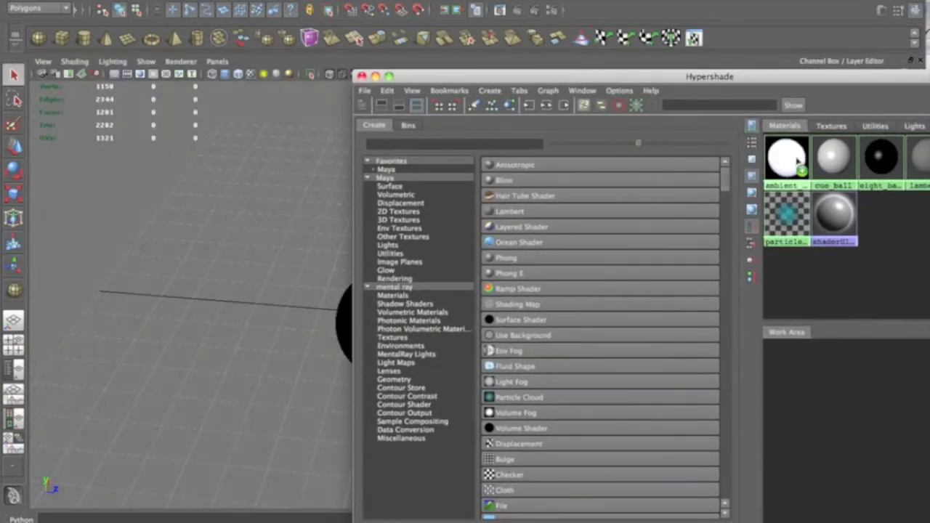
left_click_drag(789, 160, 183, 294)
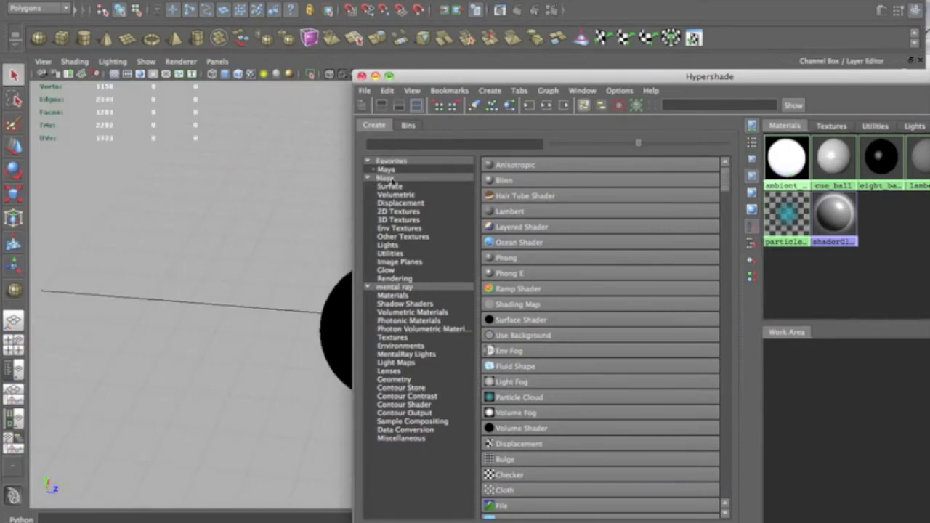
left_click(361, 76)
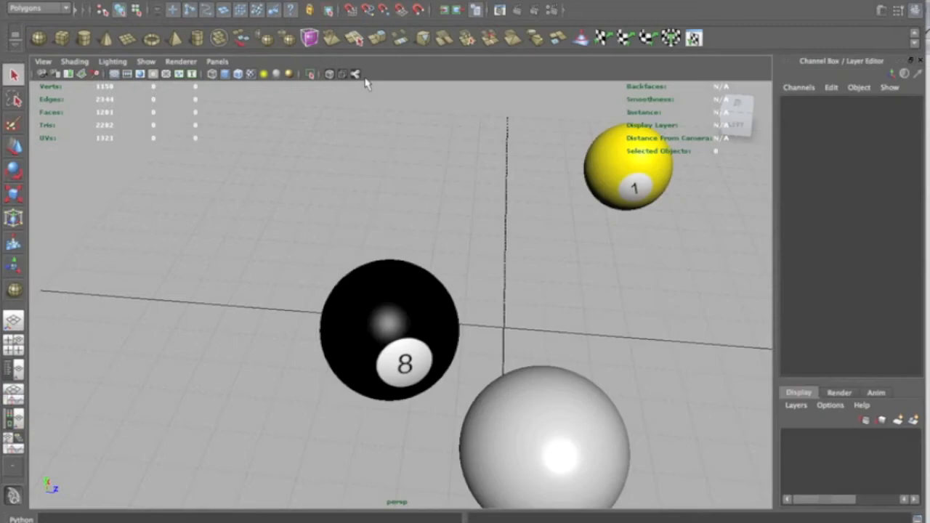
Open the ambient background material's attributes from Hypershade and set its Ambience colour to dark green.
left_click_drag(510, 230, 571, 247, "alt")
scroll(579, 239, "down", 2)
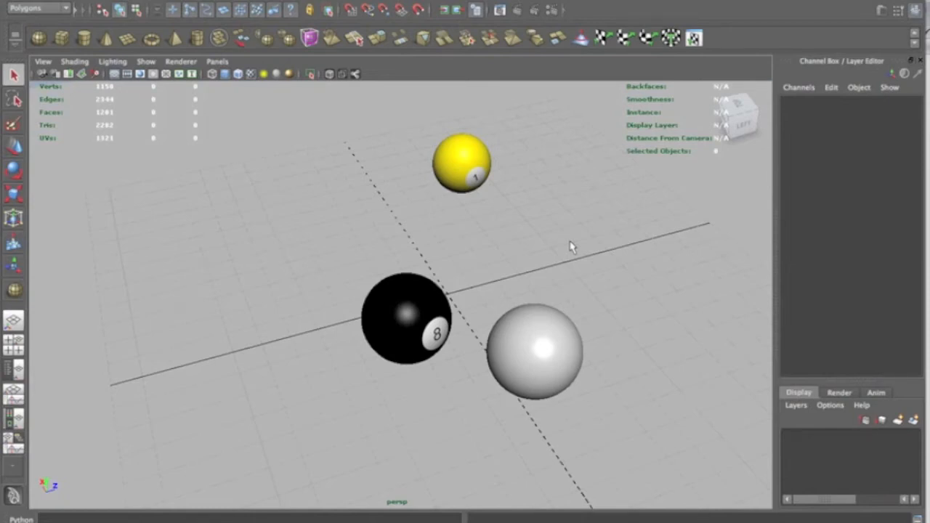
left_click_drag(569, 247, 597, 267, "alt")
scroll(596, 267, "up", 3)
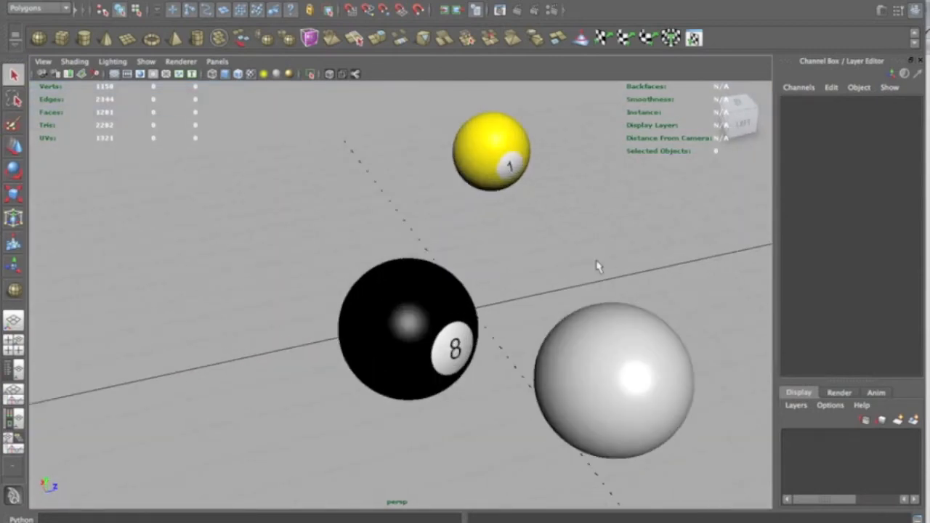
left_click_drag(643, 247, 516, 228, "alt")
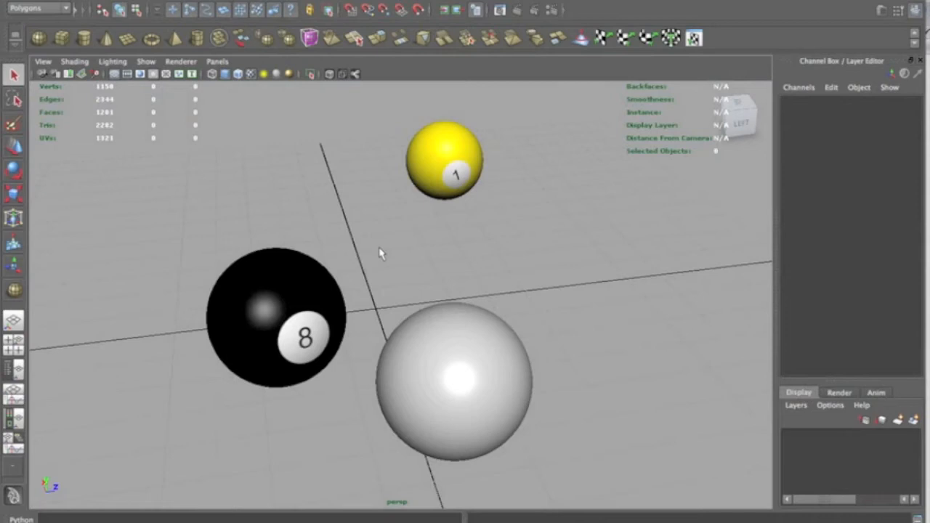
key("super+grave")
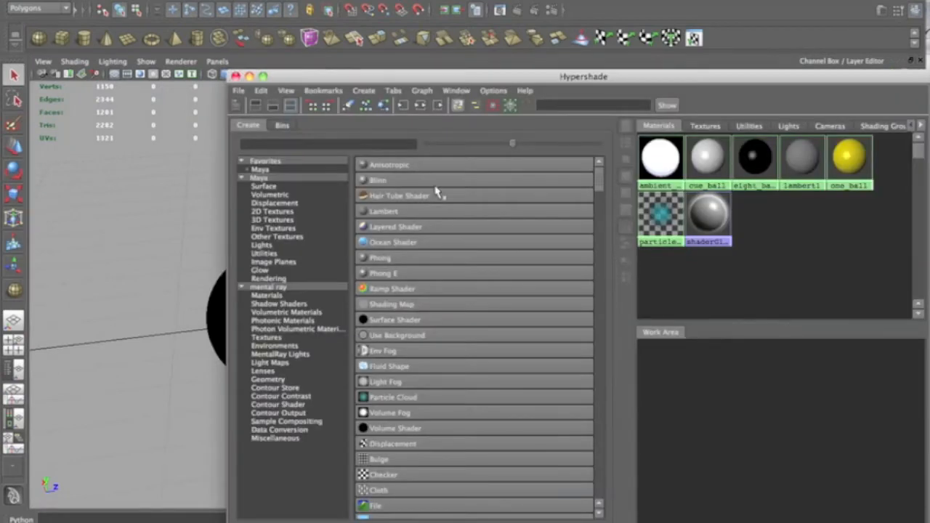
double_click(660, 157)
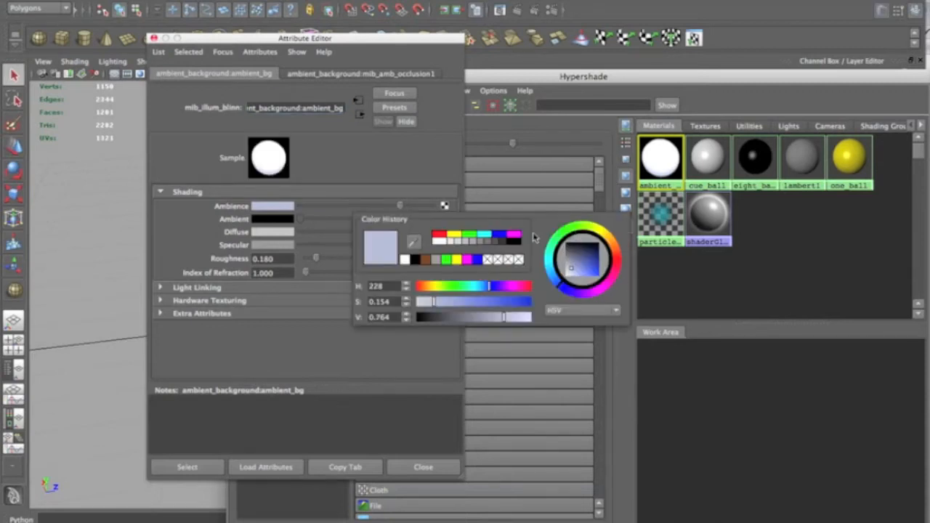
left_click(469, 236)
left_click_drag(529, 324, 458, 320)
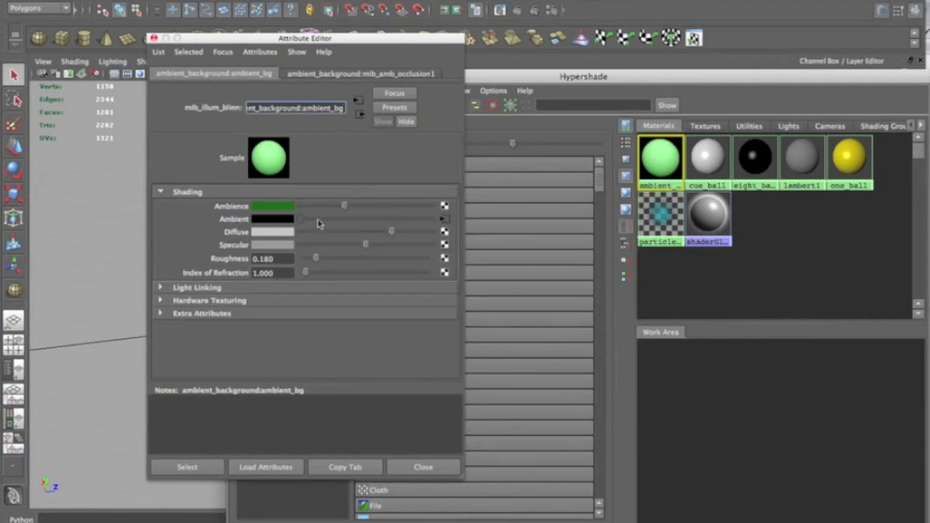
Set the material's Diffuse to the same dark green, darken its Ambience to about 0.225 green, and close the attributes.
left_click(263, 232)
left_click(242, 207)
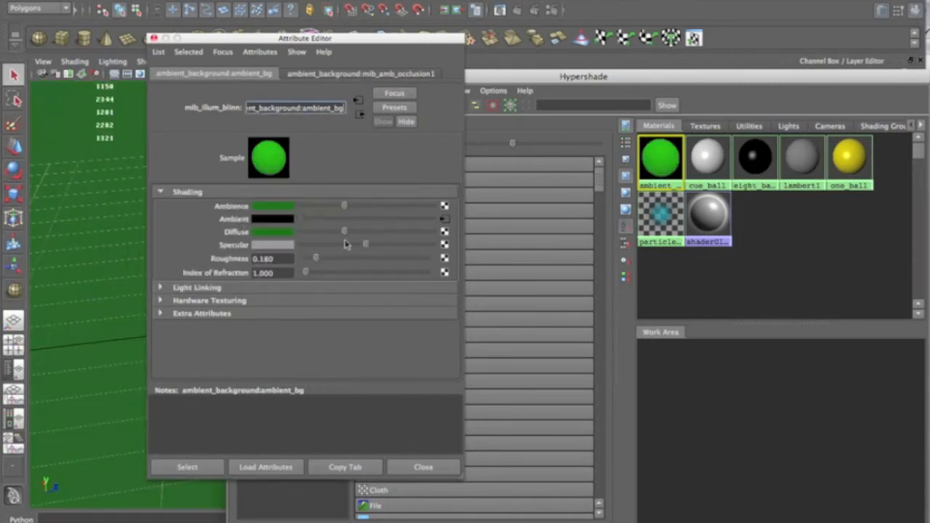
left_click_drag(344, 210, 330, 210)
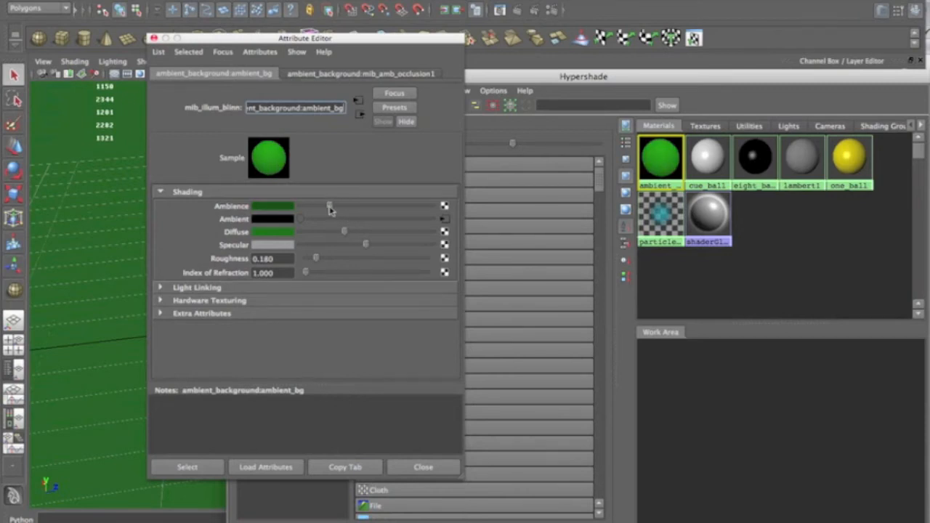
left_click(152, 37)
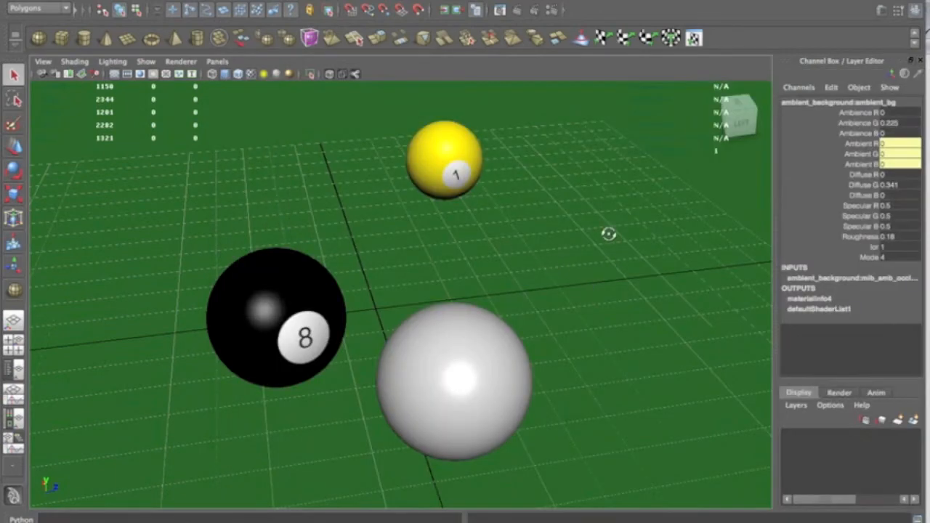
Create an upright polygon cylinder behind the balls, about 2.1 in radius and 7.6 high.
left_click_drag(608, 234, 535, 234, "alt")
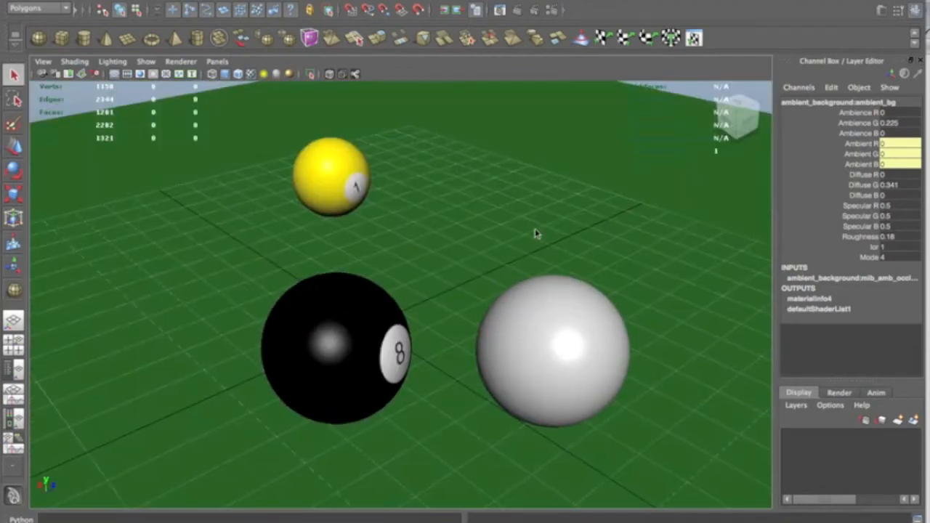
left_click(148, 65)
left_click(145, 63)
left_click(86, 38)
scroll(552, 236, "down", 4)
left_click_drag(552, 236, 414, 191, "alt")
mouse_move(365, 256)
left_mouse_down()
mouse_move(381, 265)
mouse_move(373, 135)
left_mouse_up()
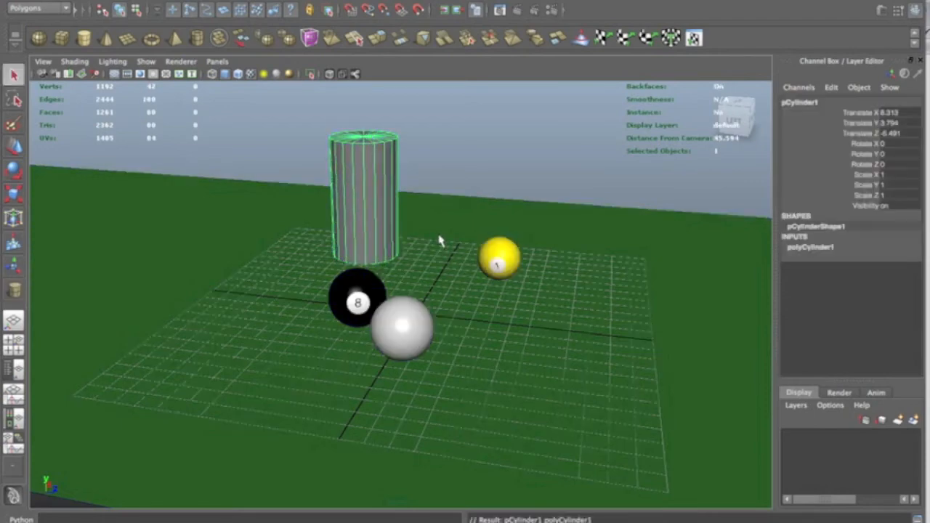
Set the cylinder's Subdivisions Caps to 0.
left_click_drag(433, 232, 332, 266, "alt")
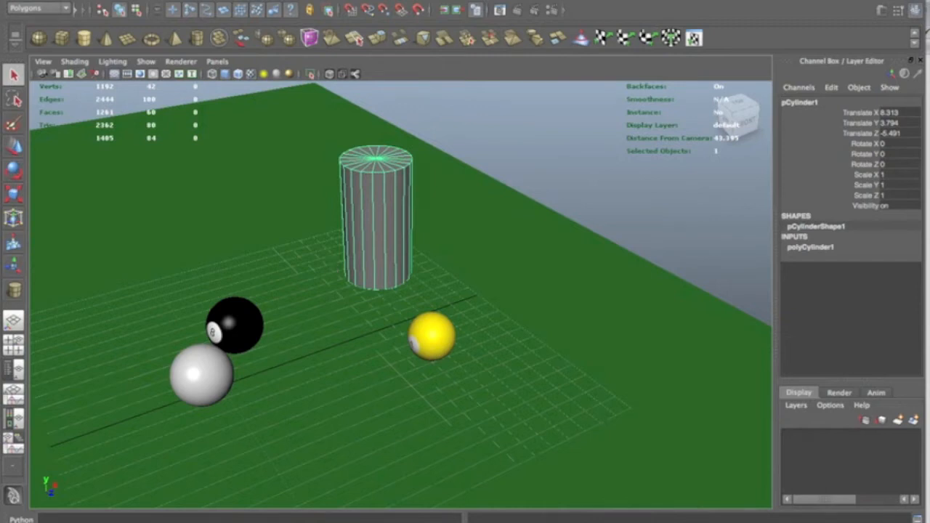
left_click(413, 495)
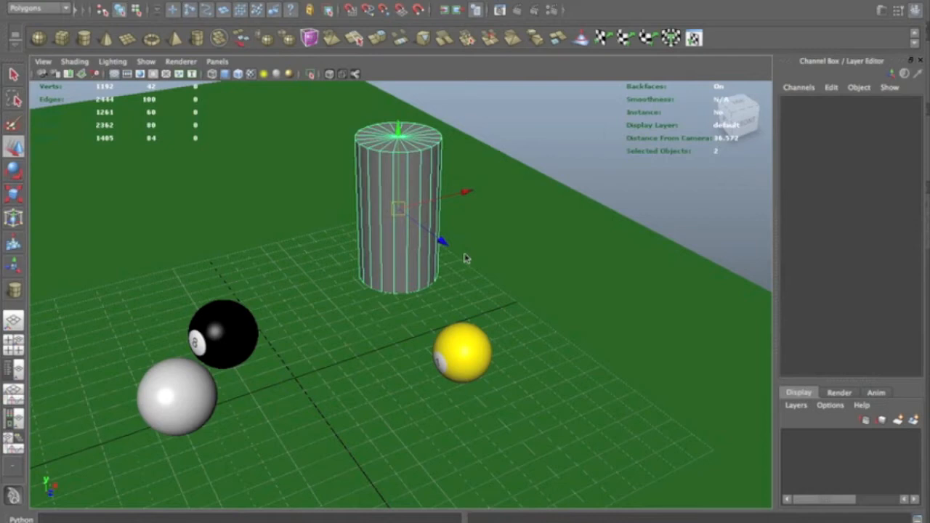
left_click_drag(466, 259, 345, 215, "alt")
left_click_drag(719, 218, 708, 156, "alt")
left_click(805, 249)
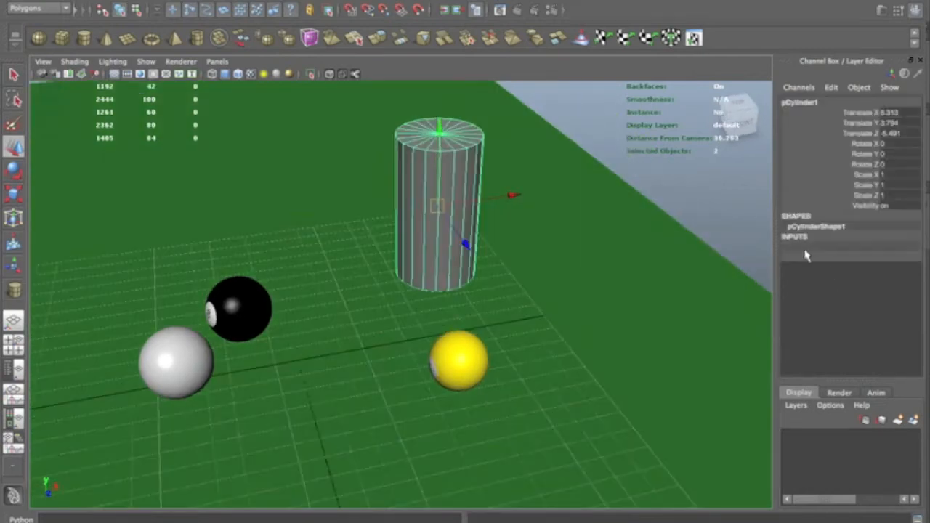
left_click(894, 300)
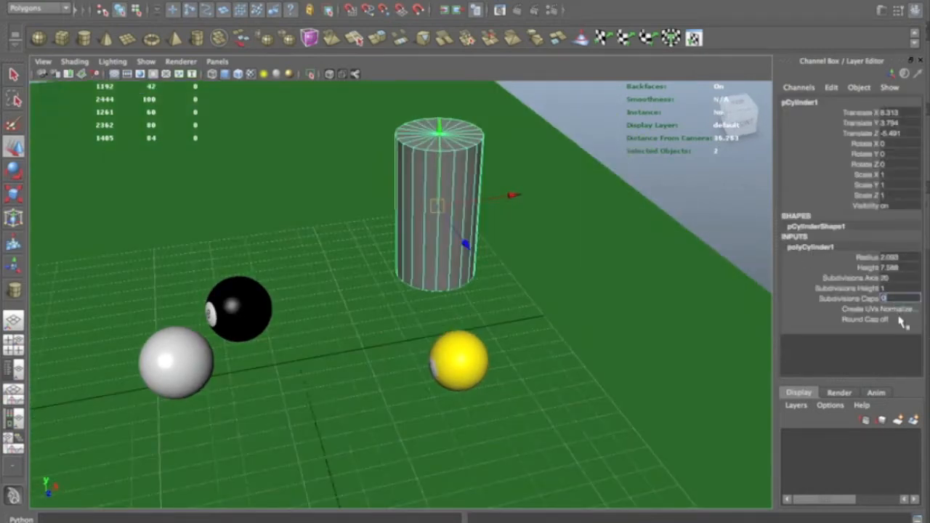
type("0")
key("Return")
Scale the cylinder down uniformly to about 0.209.
left_click_drag(563, 212, 521, 187, "alt")
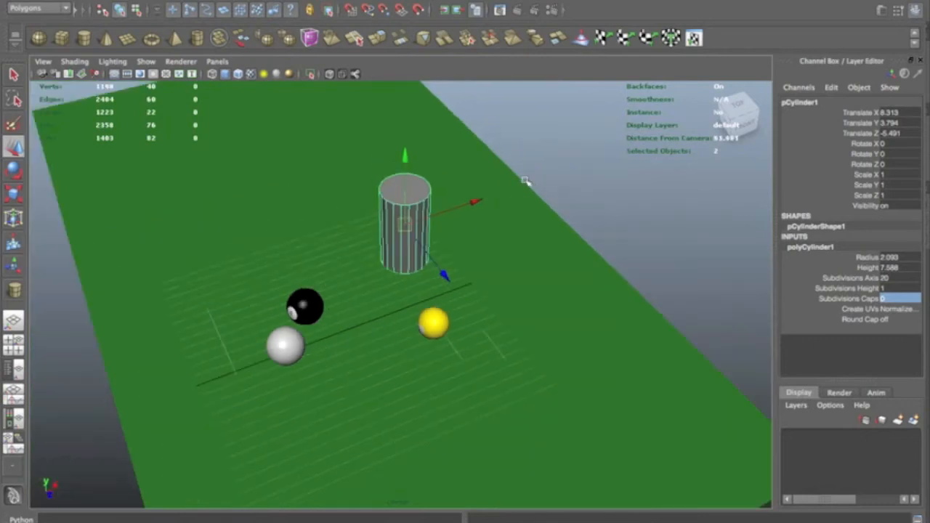
key("r")
left_click_drag(409, 220, 436, 186)
scroll(437, 237, "up", 8)
left_click_drag(426, 224, 409, 219)
Stretch the cylinder into a long thin rod by raising its top vertices, and return to object mode.
right_click_drag(428, 203, 386, 203)
left_click_drag(376, 181, 453, 208)
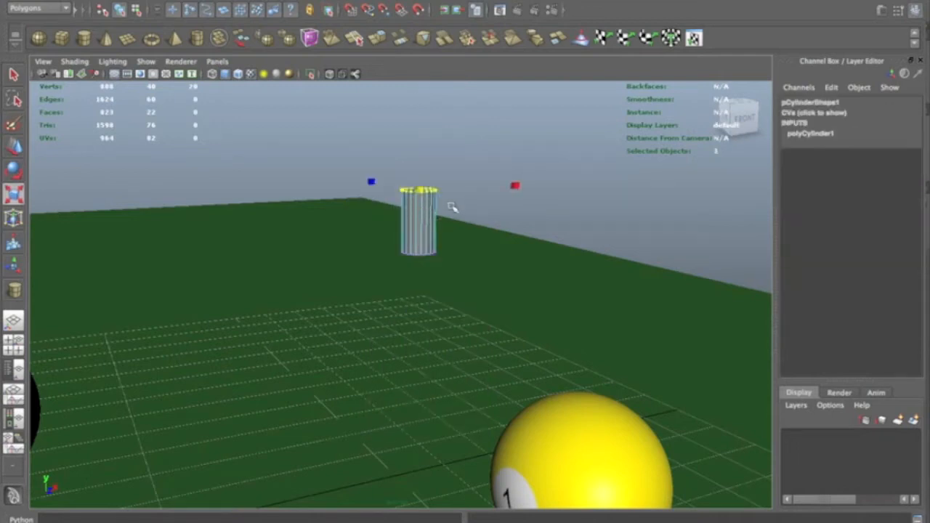
scroll(446, 183, "down", 6)
key("w")
left_click_drag(409, 171, 428, 8)
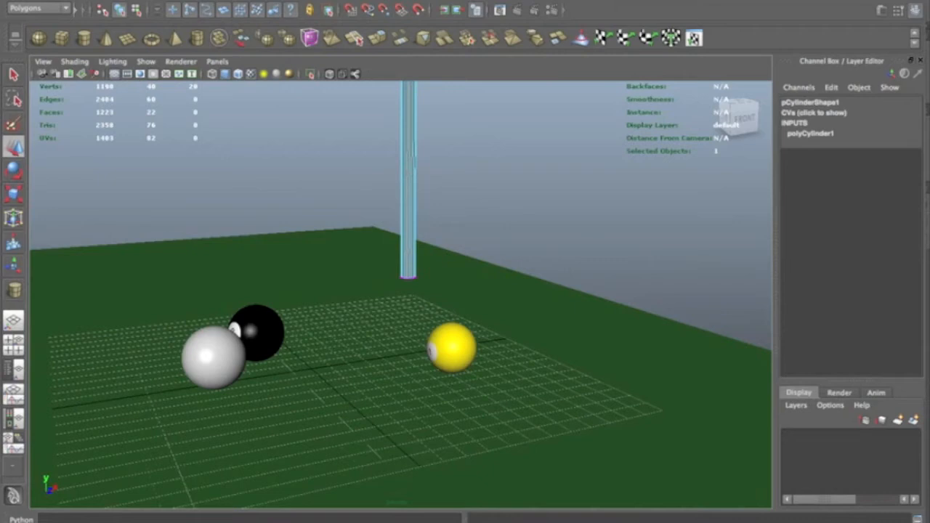
middle_click_drag(435, 160, 422, 269, "alt")
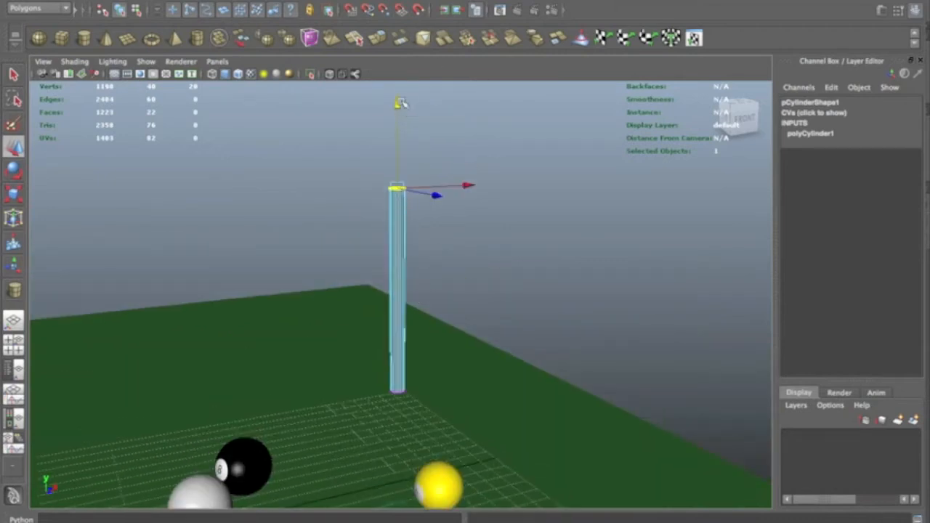
left_click(457, 218)
left_click_drag(437, 260, 494, 284, "alt")
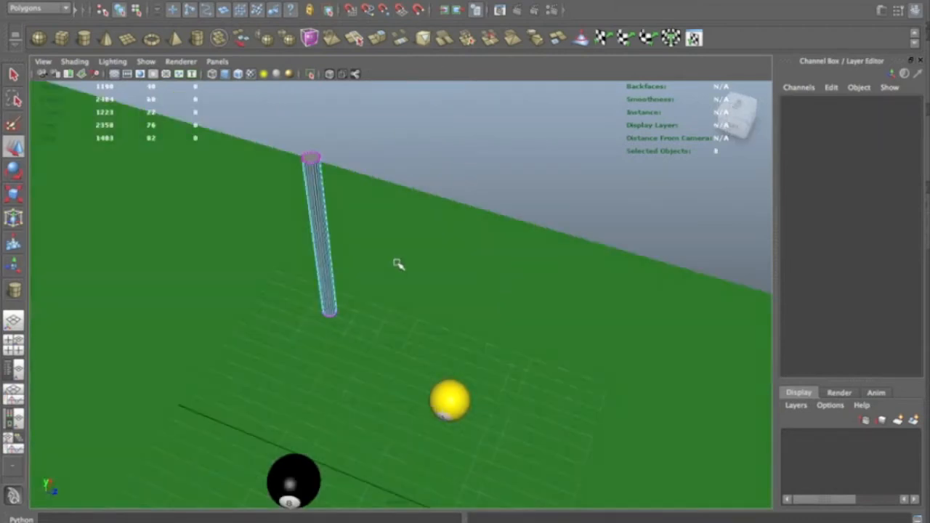
key("F8")
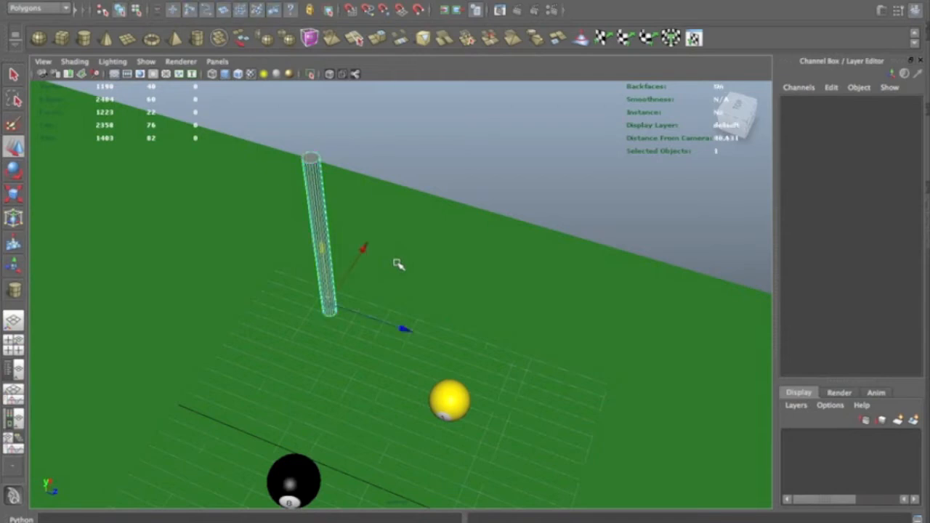
Lay the rod down by setting its Rotate X to 90.
key("e")
left_click_drag(367, 234, 431, 281)
double_click(887, 145)
type("90")
key("Return")
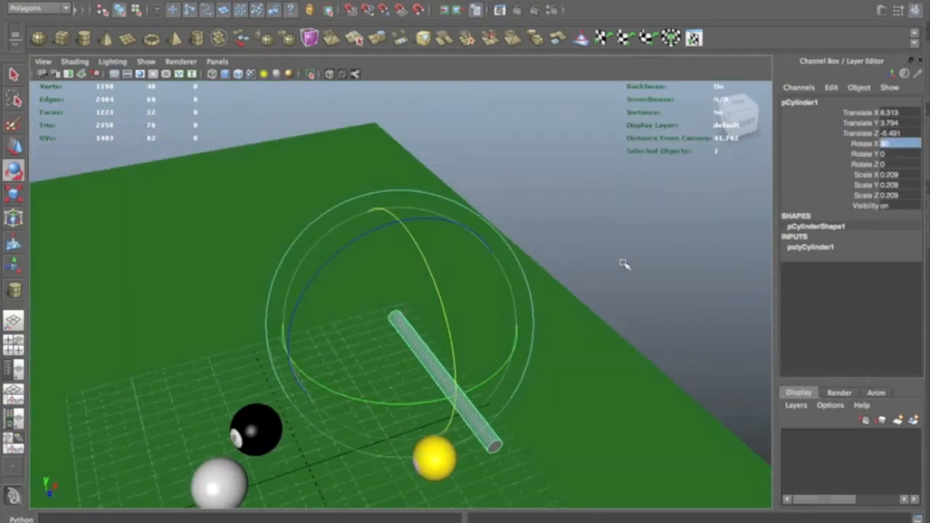
Move the rod along X to about -8.8, in front of the cue ball and eight ball.
key("w")
left_click_drag(456, 304, 244, 383)
left_click_drag(324, 374, 465, 247, "alt")
middle_click_drag(465, 247, 488, 156, "alt")
scroll(390, 293, "up", 5)
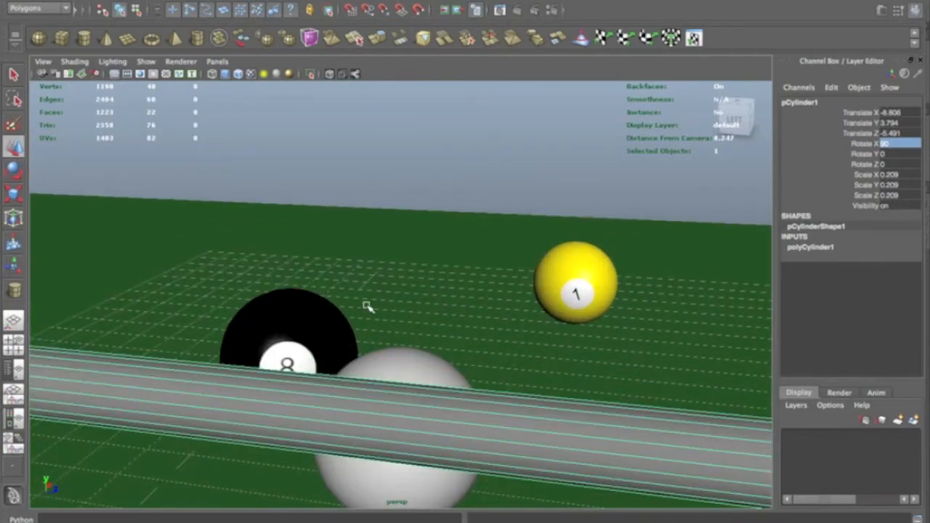
key("e")
scroll(368, 307, "down", 5)
left_click_drag(238, 357, 223, 322)
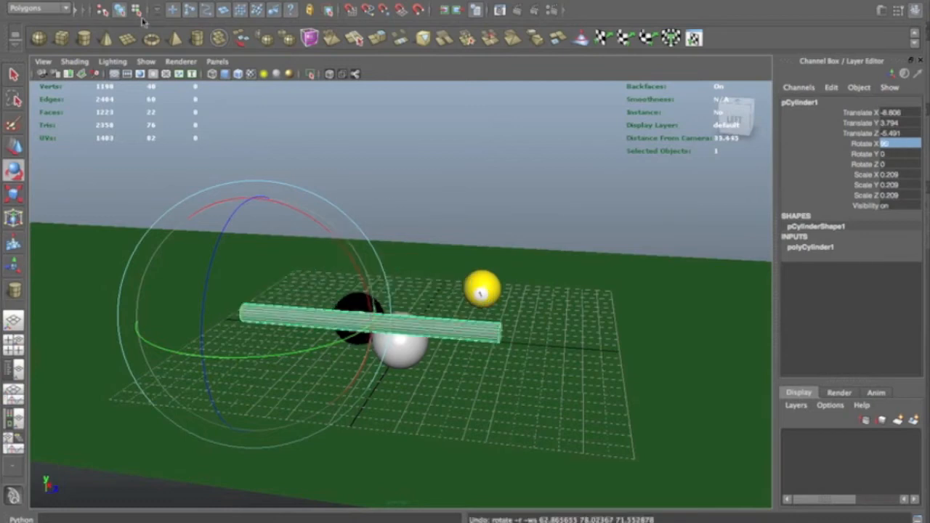
Center the rod's pivot and swing the rod around the vertical axis so it points diagonally across the table.
left_click(145, 1)
left_click(181, 118)
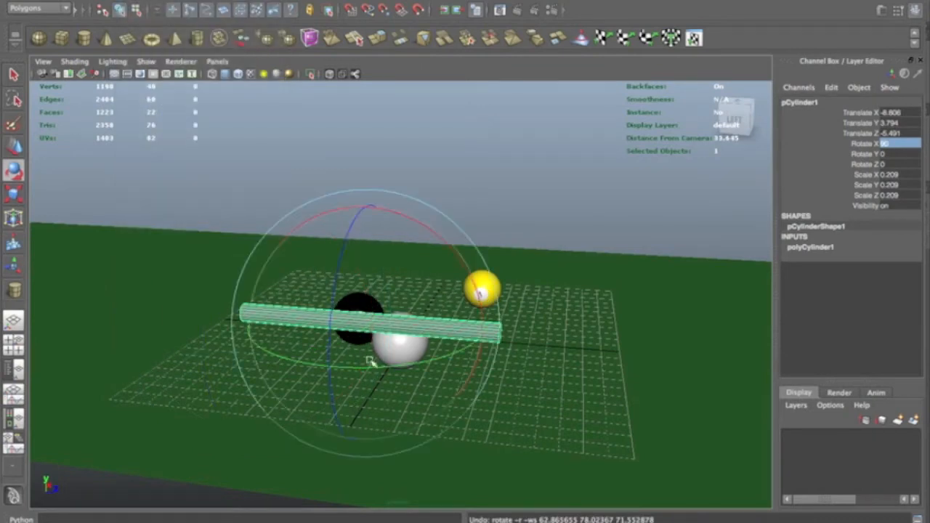
left_click_drag(353, 373, 500, 354)
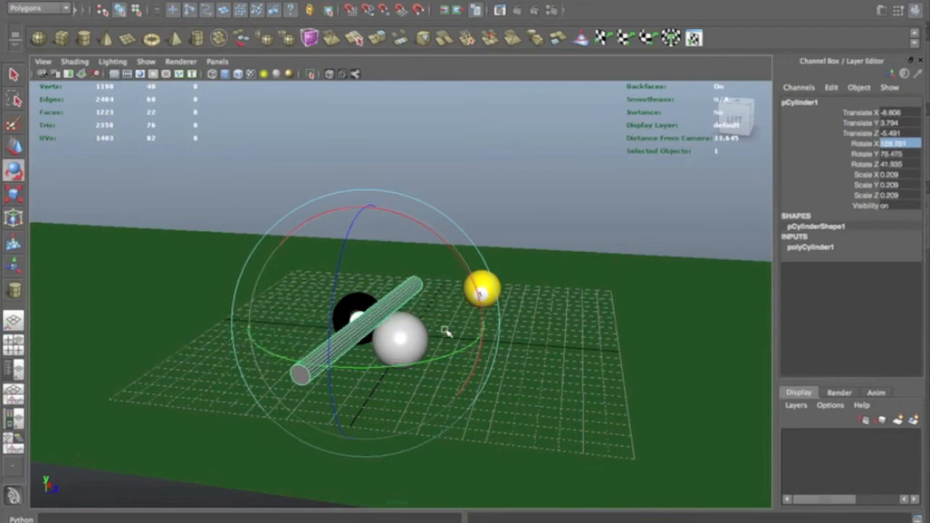
key("ctrl+z")
left_click_drag(376, 373, 523, 357)
Shift the rod sideways to about Translate Z -2.7 and turn it further so it runs beside the cue ball.
key("w")
left_click_drag(317, 304, 404, 339)
key("e")
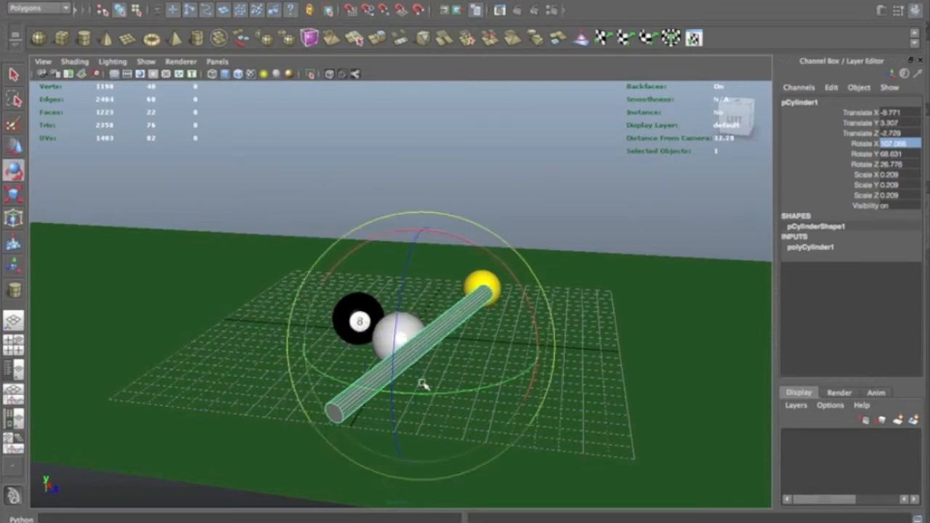
left_click_drag(402, 395, 469, 365)
Set the Move tool's axis to World and lower the rod to about Translate Y 0.469.
key("w")
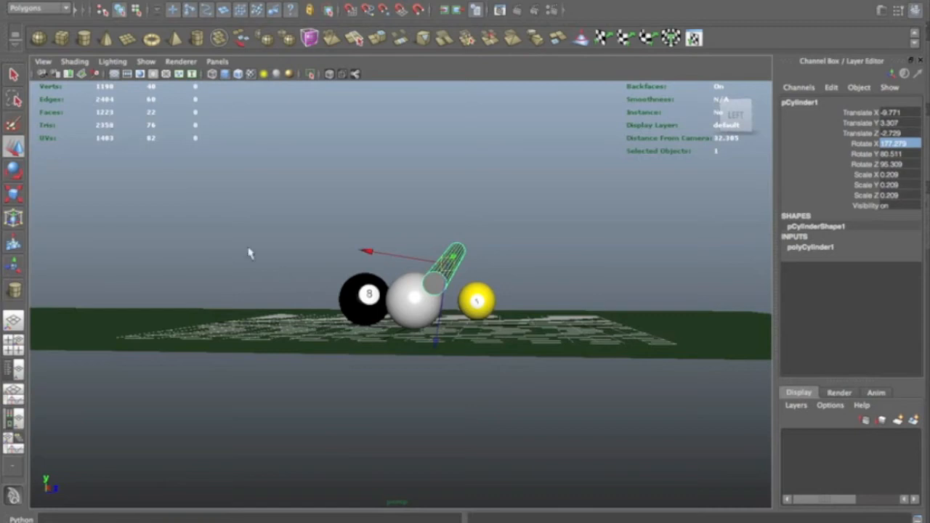
double_click(17, 150)
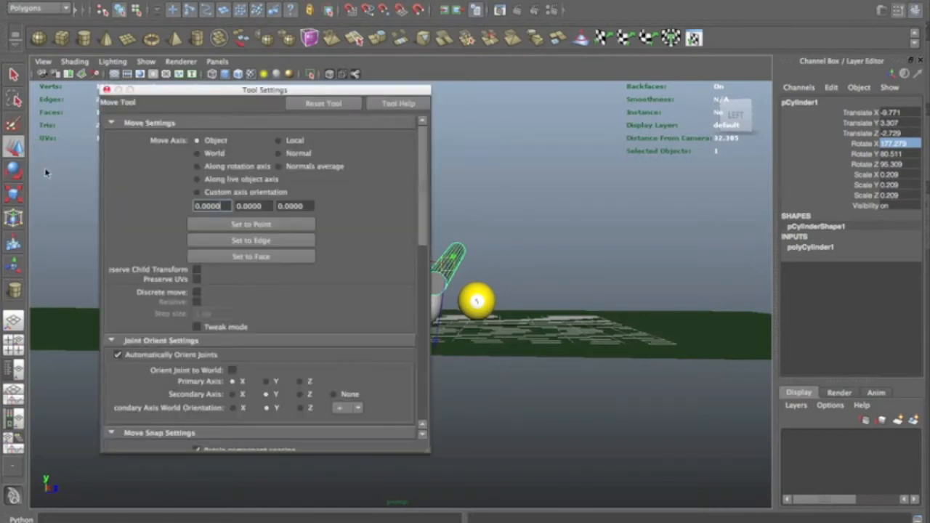
left_click(197, 154)
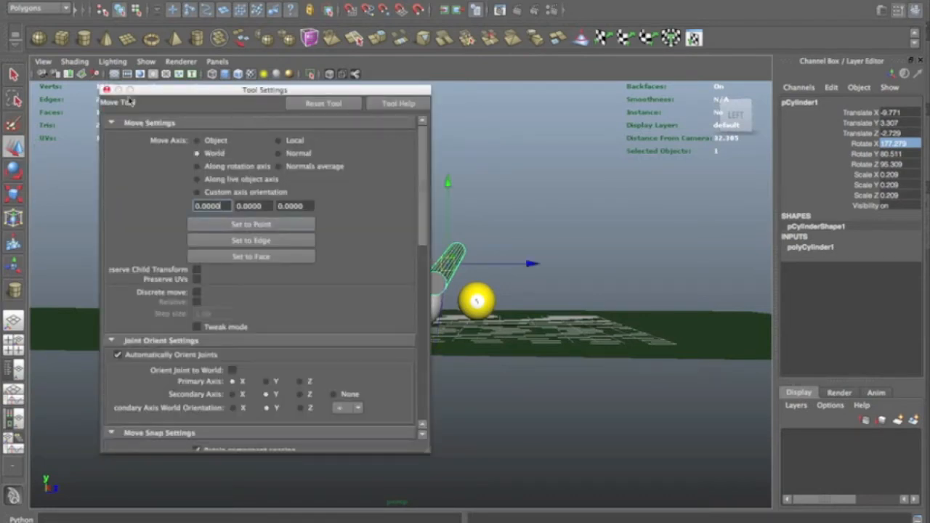
left_click(106, 89)
left_click_drag(224, 197, 502, 393, "alt")
key("e")
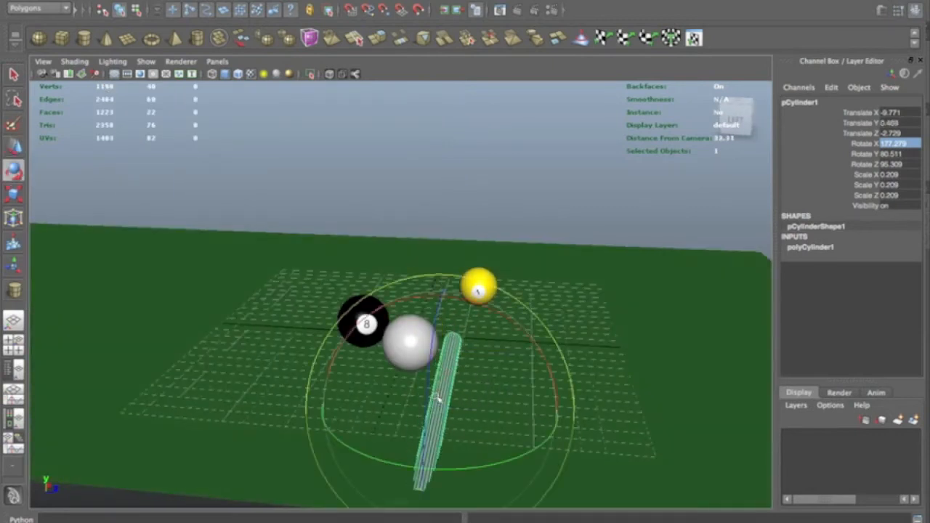
Turn the rod to about Rotate Z 90.2, shift it to about Translate Z -4.6 and raise it to about Translate Y 1.46.
left_click_drag(426, 409, 428, 402)
key("w")
left_click_drag(502, 415, 420, 365)
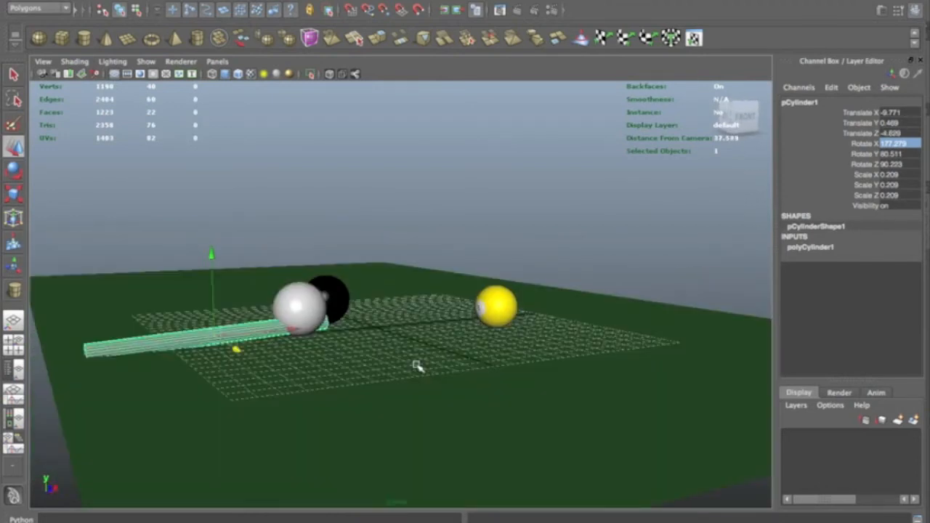
left_click_drag(214, 263, 210, 238)
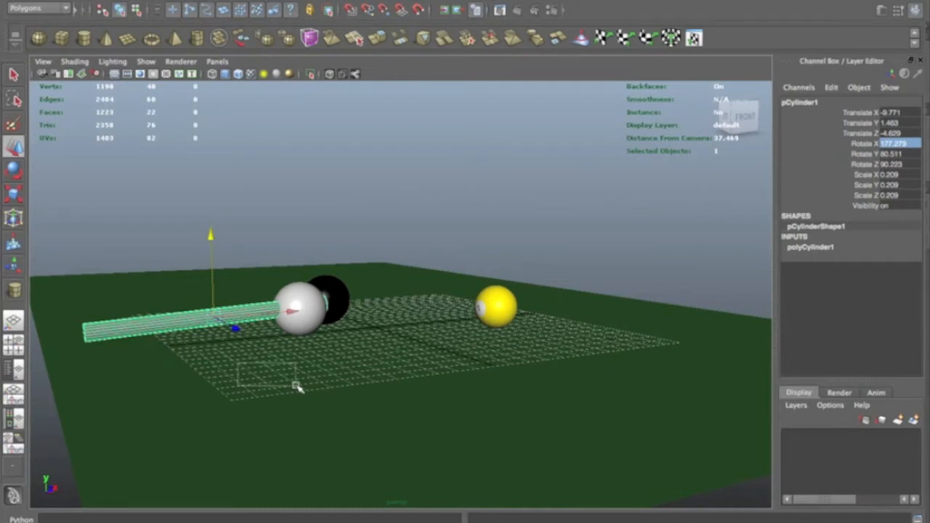
left_click_drag(286, 378, 346, 391, "alt")
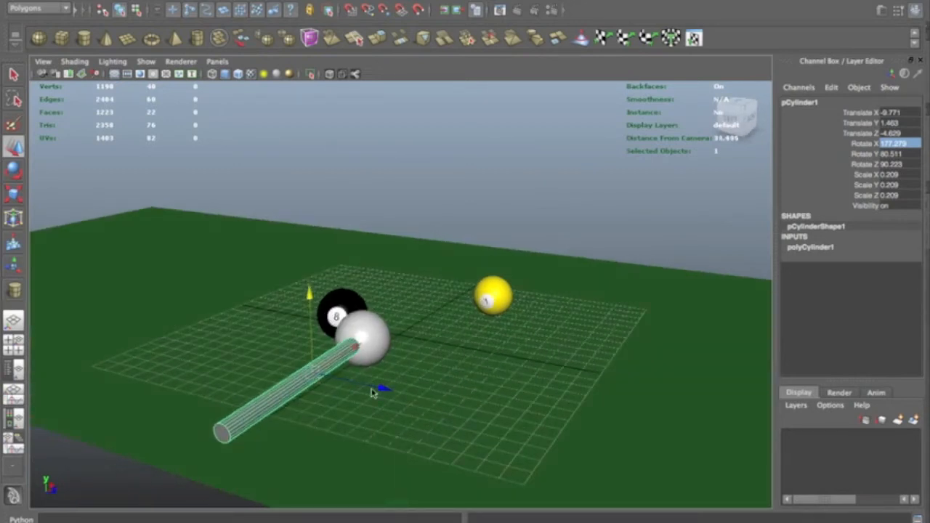
Pull the rod back to about Translate X -13.9 and line it up with the cue ball at about Translate Y 1.345 and Z -4.9.
left_click_drag(356, 349, 307, 378)
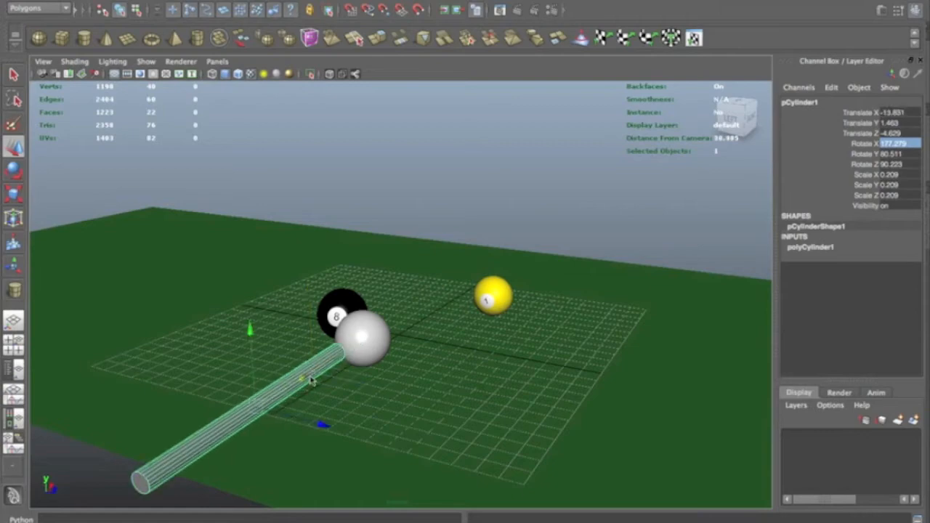
right_click_drag(308, 375, 408, 377, "alt")
left_click_drag(409, 377, 414, 367, "alt")
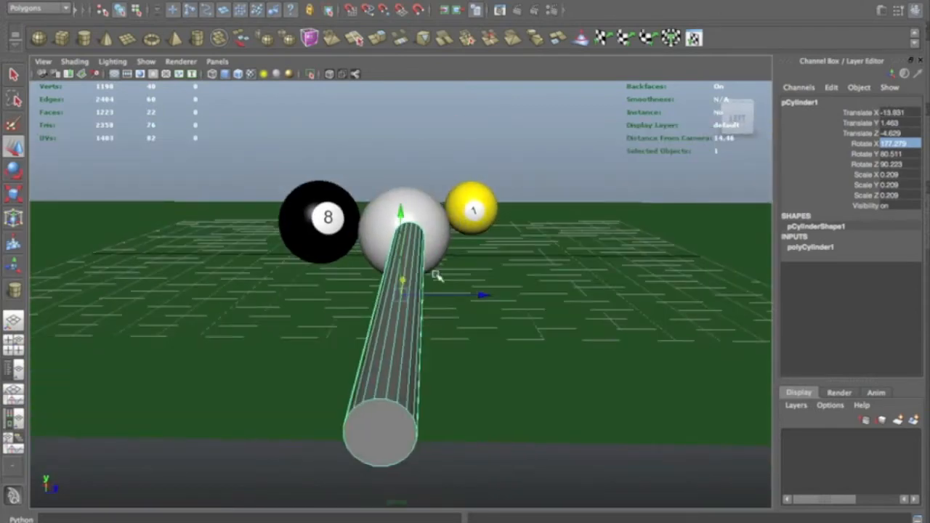
left_click_drag(477, 292, 466, 298)
left_click_drag(467, 297, 411, 340, "alt")
left_click_drag(389, 225, 390, 243)
left_click_drag(428, 238, 291, 171, "alt")
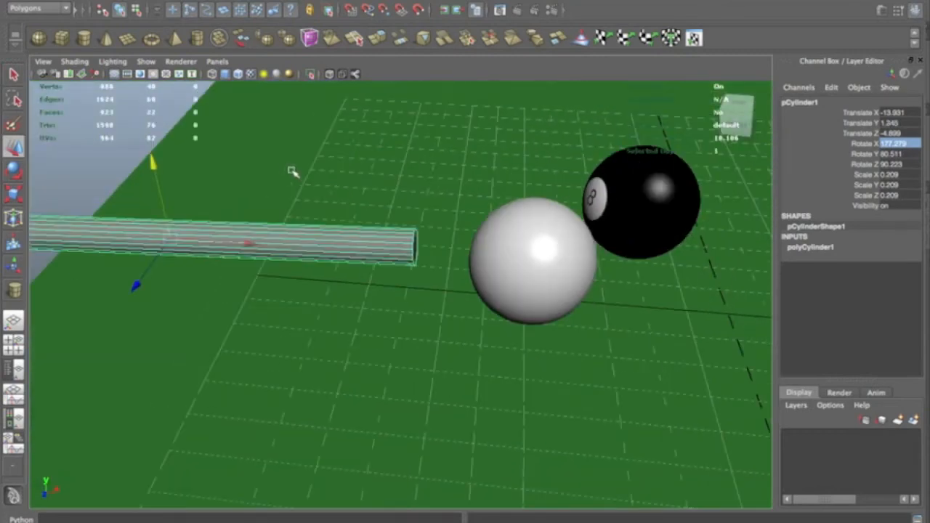
Scale the rod down uniformly to about 0.128 and move it along X to about -10.4, just short of the cue ball.
key("e")
key("r")
left_click_drag(174, 242, 72, 219)
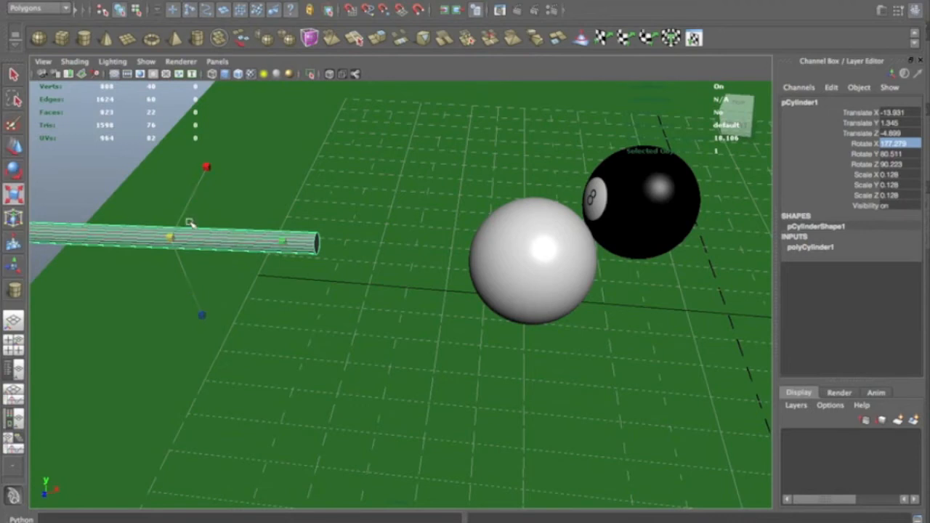
key("w")
left_click_drag(247, 245, 384, 255)
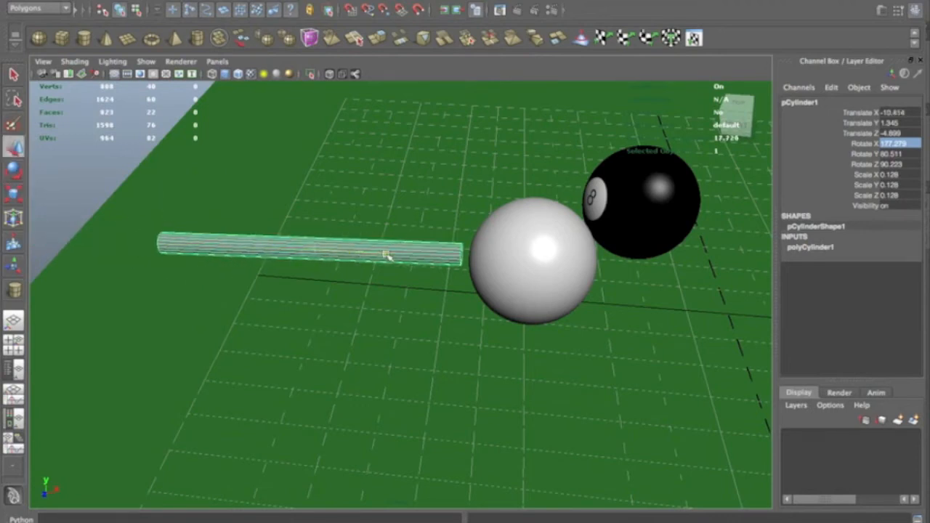
Lengthen the rod by pulling the vertices of its far end away from the cue ball, and return to object mode.
right_click_drag(250, 251, 132, 208)
left_click_drag(132, 209, 47, 255)
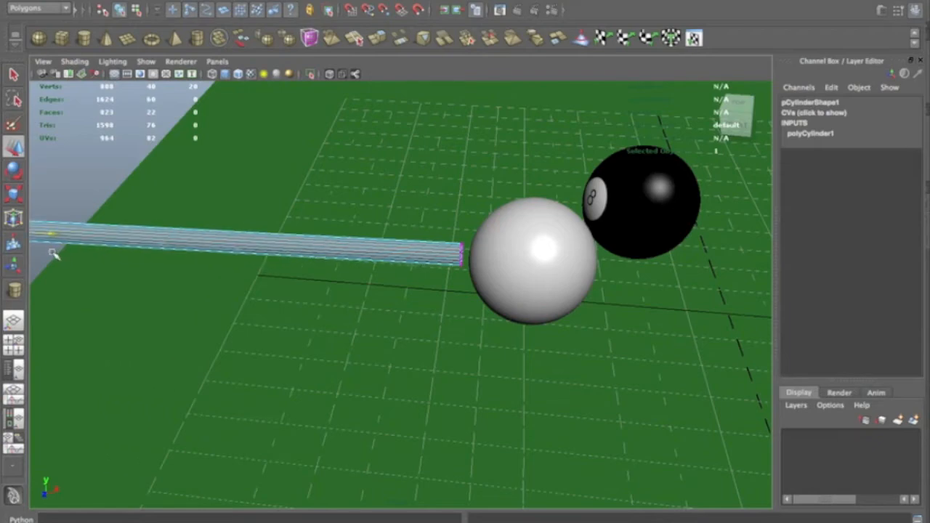
left_click_drag(373, 251, 460, 301, "alt")
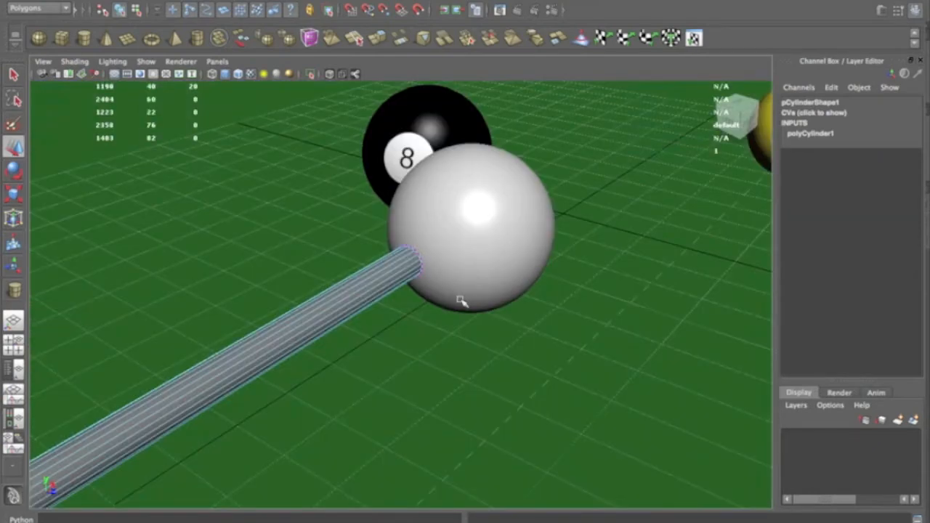
key("F8")
key("F8")
Insert two edge loops around the rod near its cue-ball end with the Insert Edge Loop Tool.
left_click_drag(460, 299, 436, 254, "alt")
right_click_drag(436, 254, 467, 264, "alt")
left_click_drag(467, 264, 463, 266, "alt")
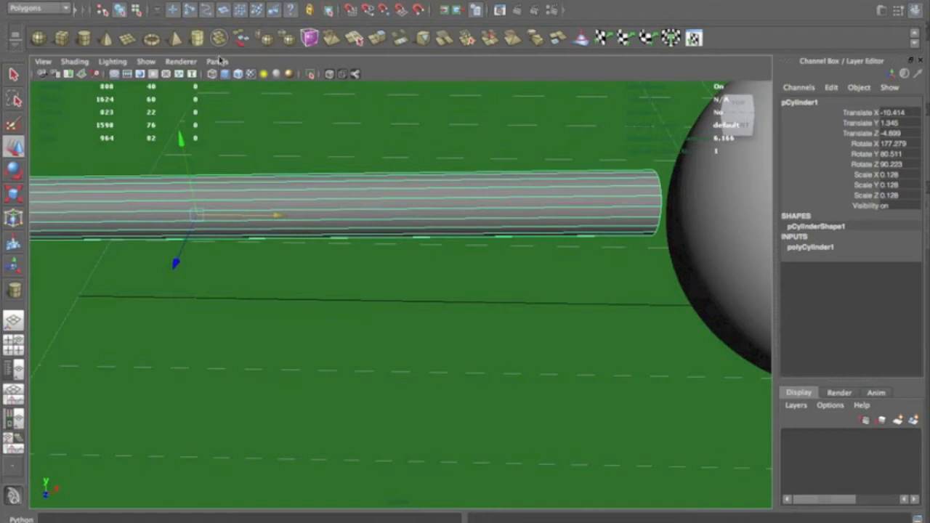
left_click(385, 1)
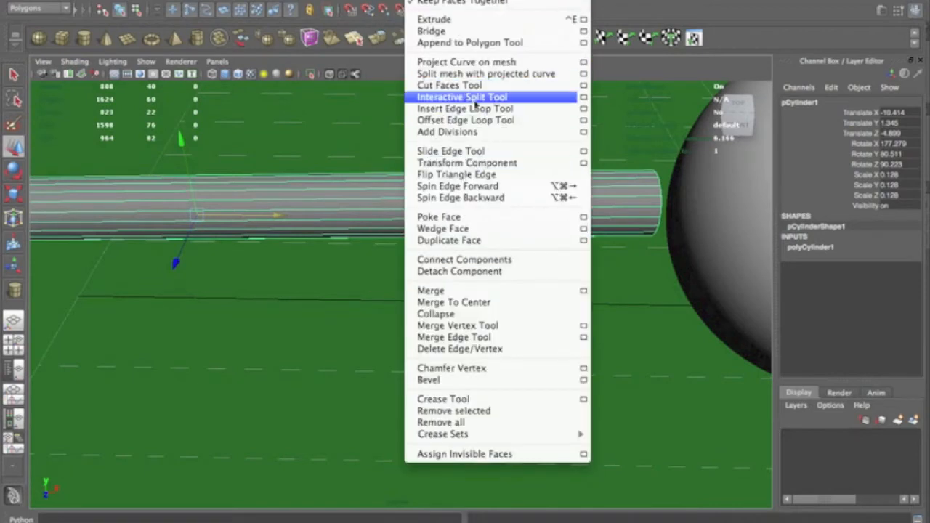
left_click(478, 108)
left_click_drag(564, 200, 427, 209, "alt")
left_click_drag(650, 288, 630, 253, "alt")
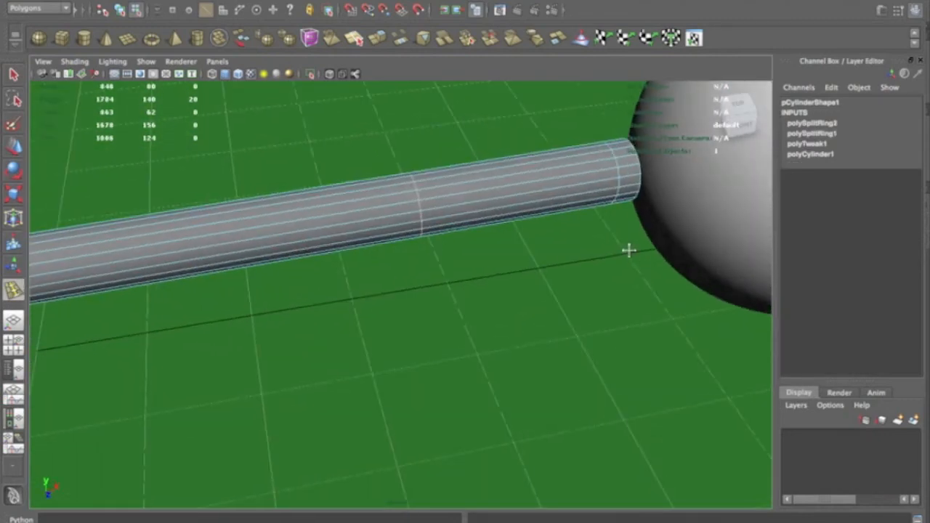
key("w")
left_click_drag(518, 207, 498, 232, "alt")
scroll(414, 224, "up", 5)
left_click_drag(393, 213, 457, 218, "alt")
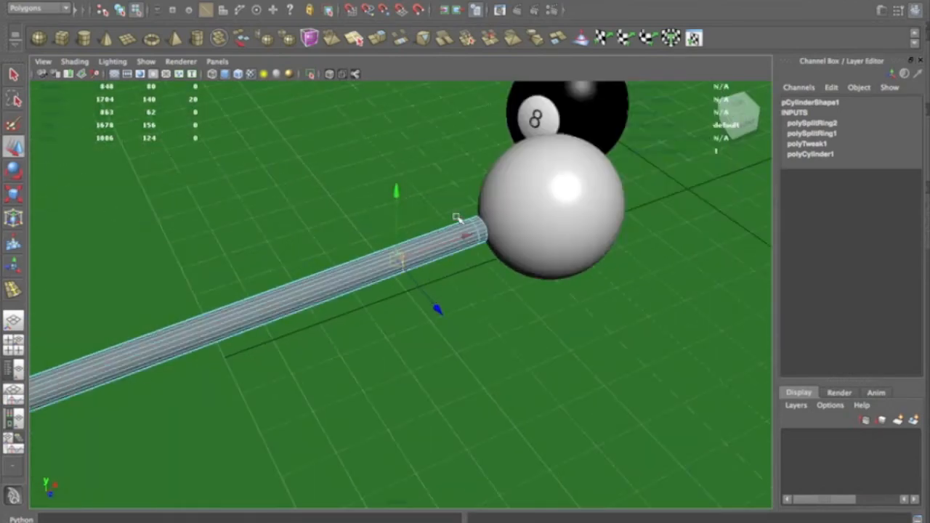
left_click_drag(422, 276, 451, 322, "alt")
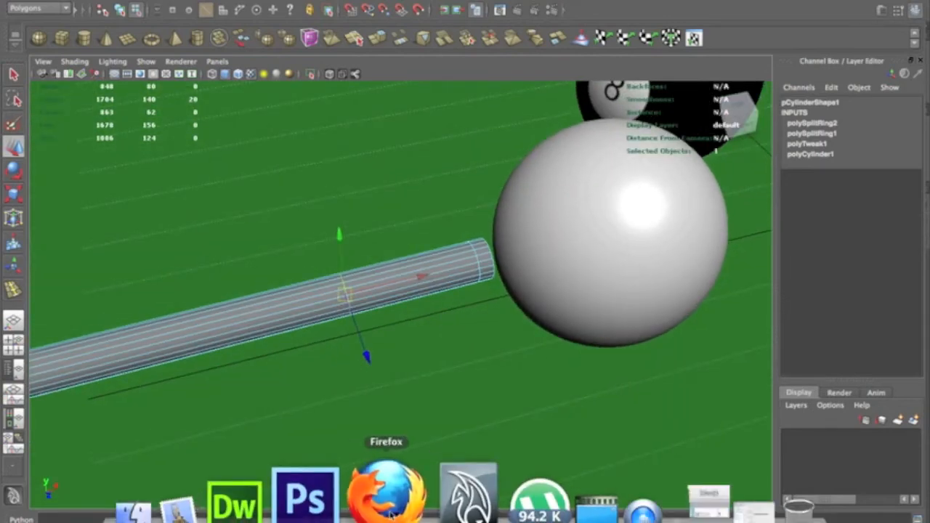
Switch to Firefox to view the wood floor texture image, and return to Maya.
left_click(386, 494)
left_click(218, 46)
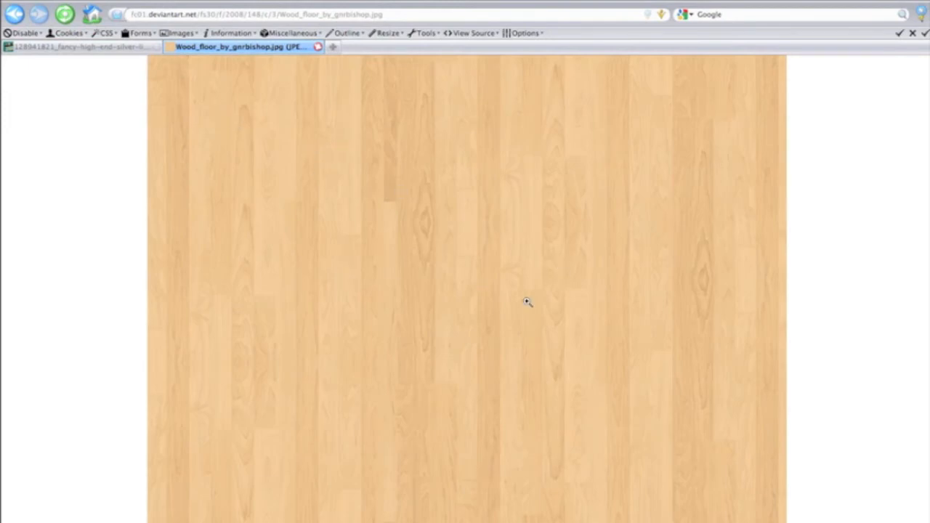
mouse_move(370, 512)
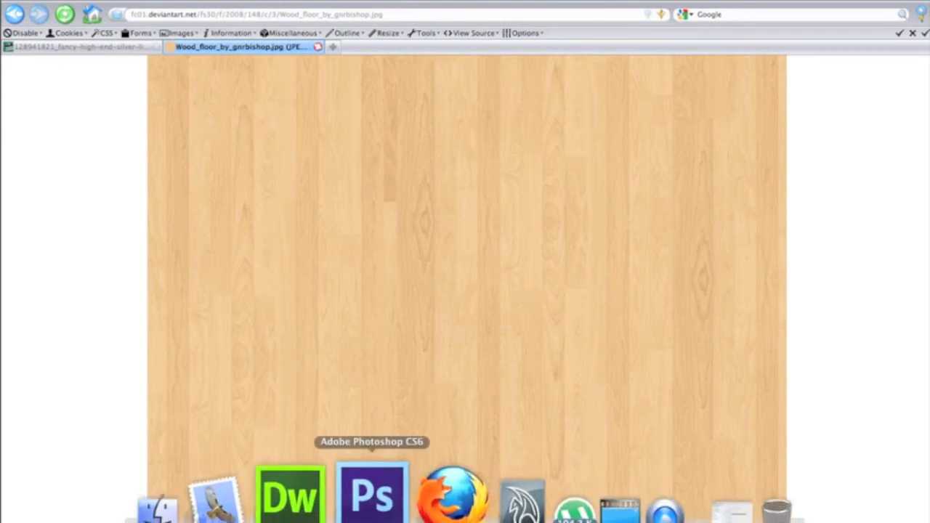
left_click(445, 509)
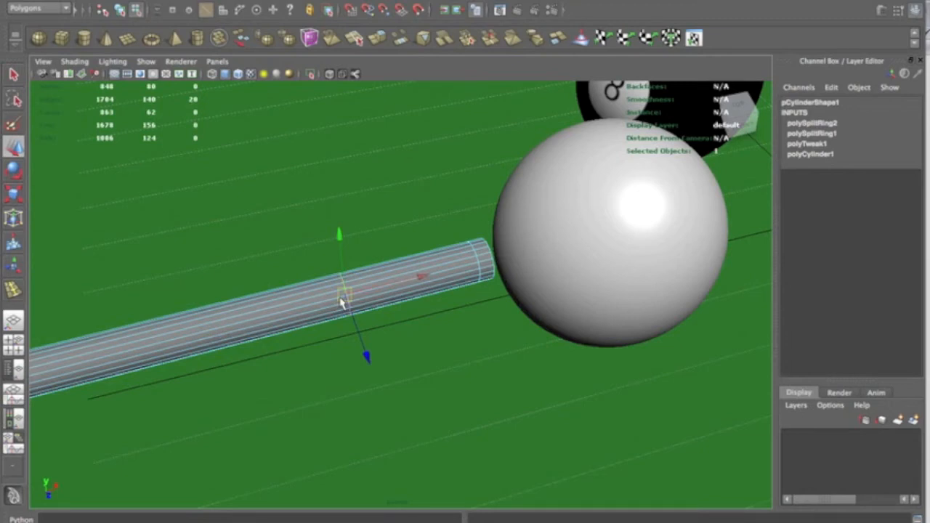
Create a Blinn material in the Hypershade and name it pool_cue.
key("super+grave")
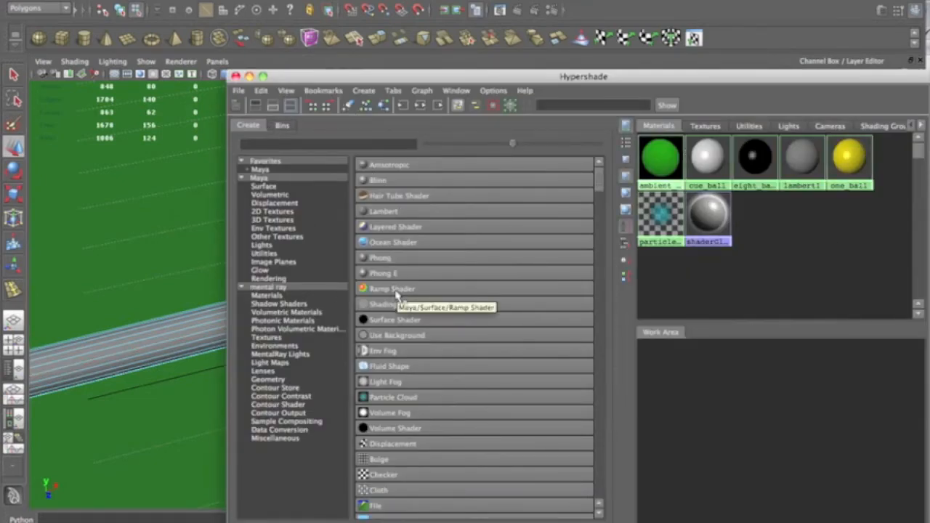
left_click(376, 180)
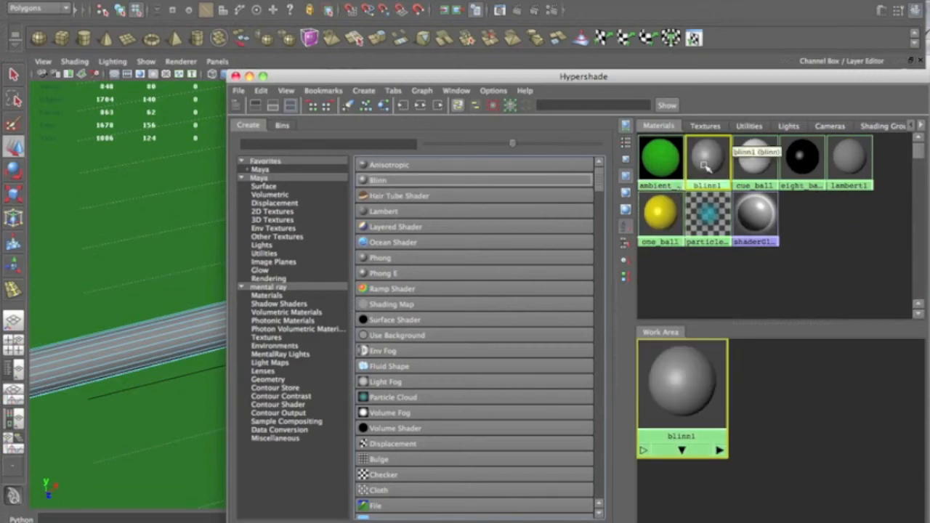
double_click(705, 166)
key("BackSpace")
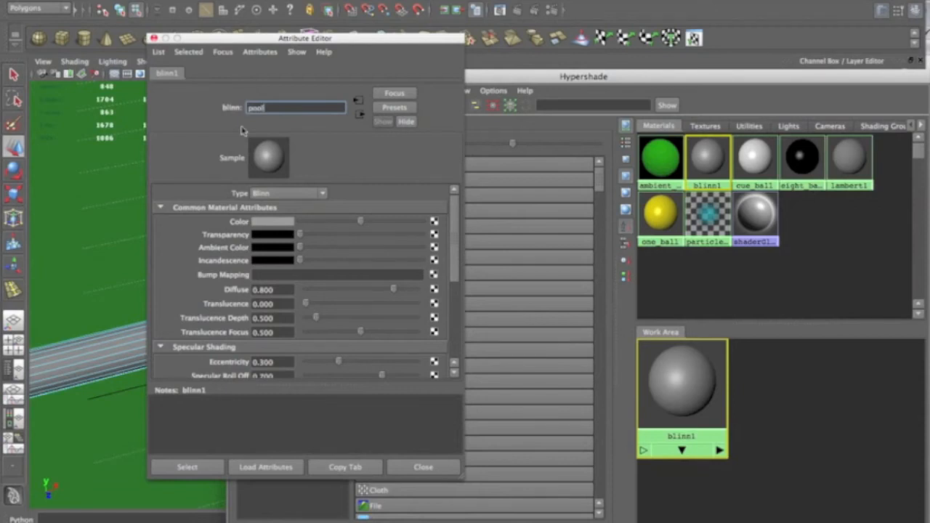
type("pool_cue")
key("Return")
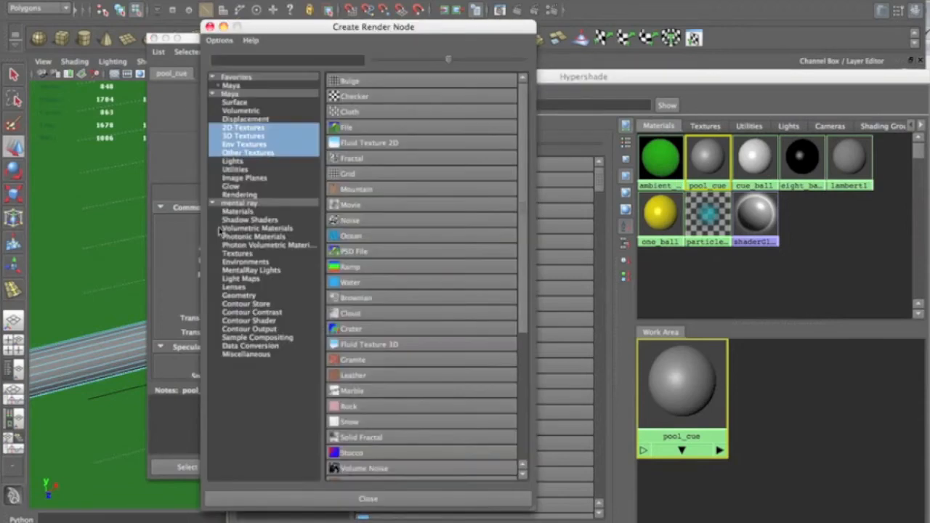
Map the pool_cue material's color to a file texture using wood_texture.jpg from the poolballs folder on the Desktop.
left_click(370, 129)
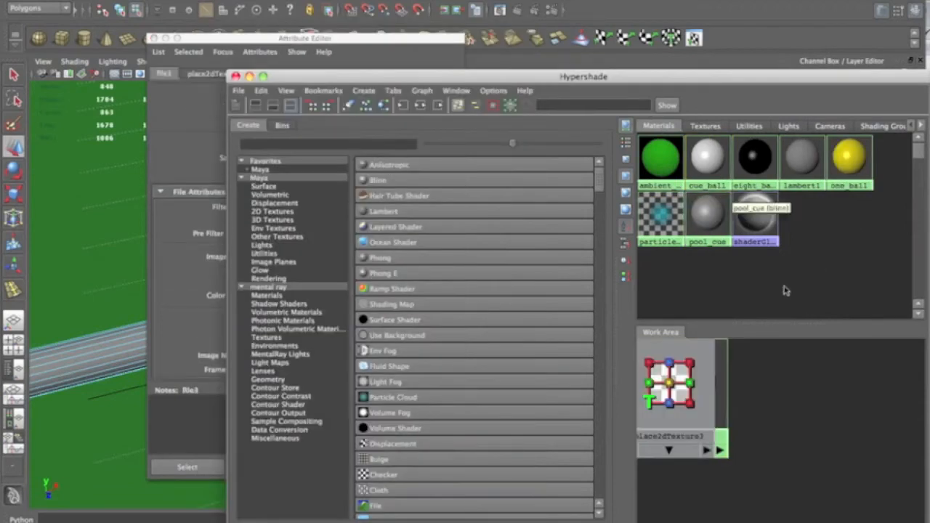
left_click(191, 117)
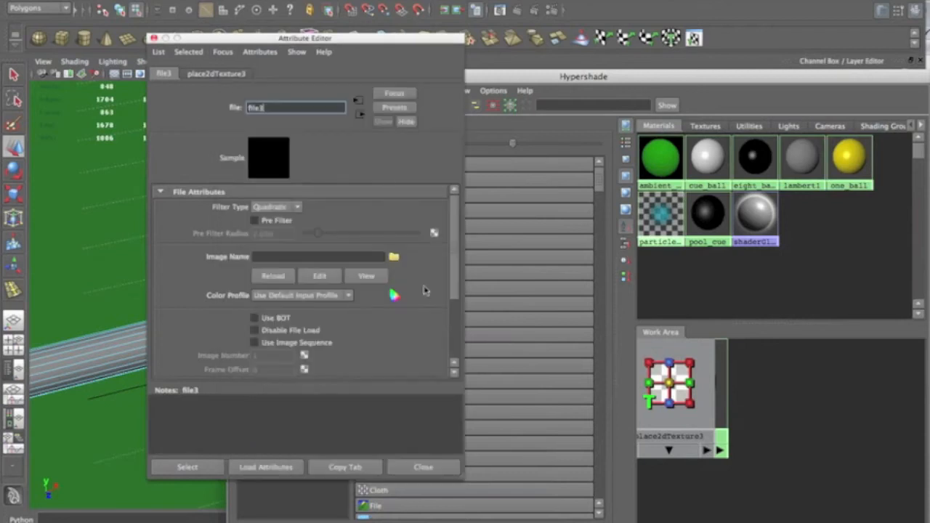
left_click(393, 256)
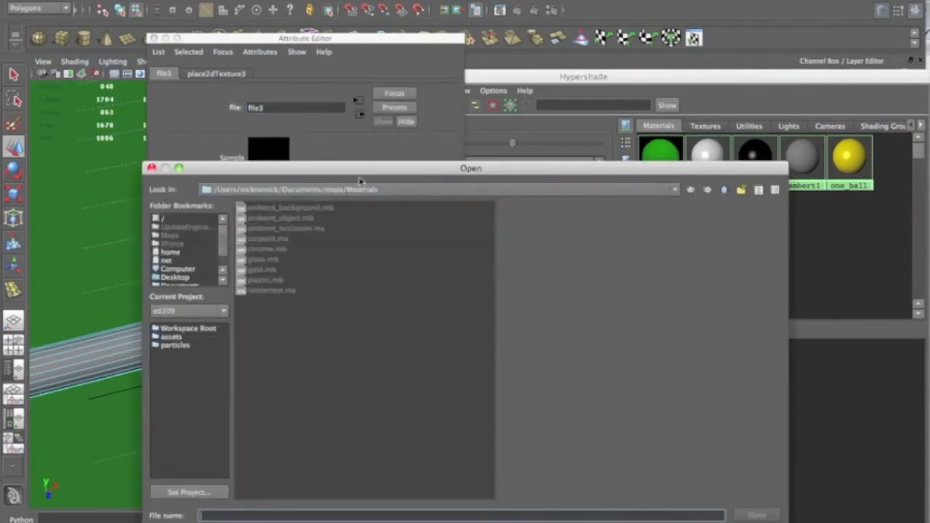
left_click(289, 193)
left_click(308, 320)
left_click(175, 277)
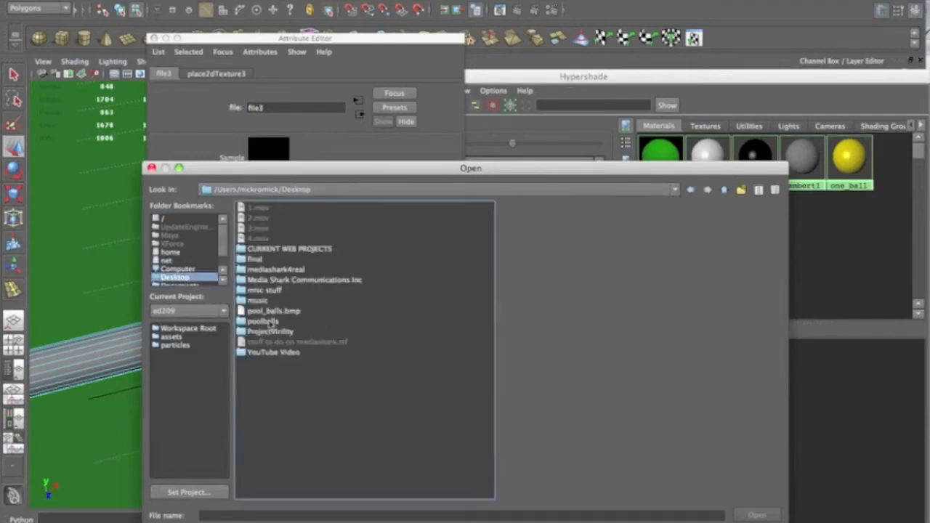
double_click(269, 323)
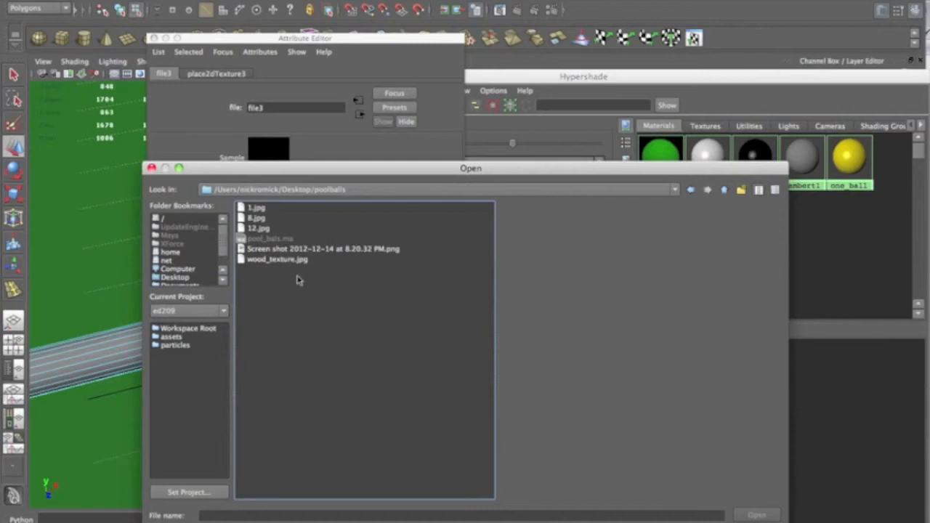
left_click(277, 259)
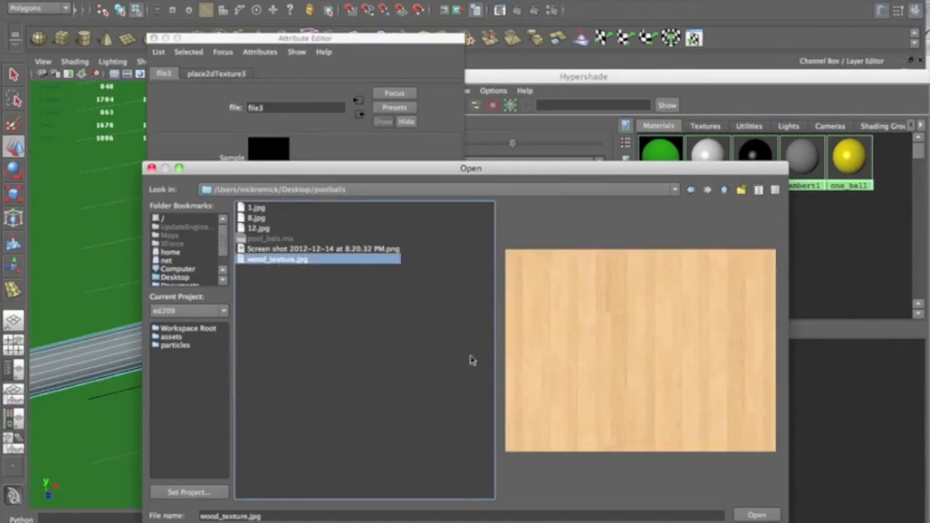
left_click(756, 515)
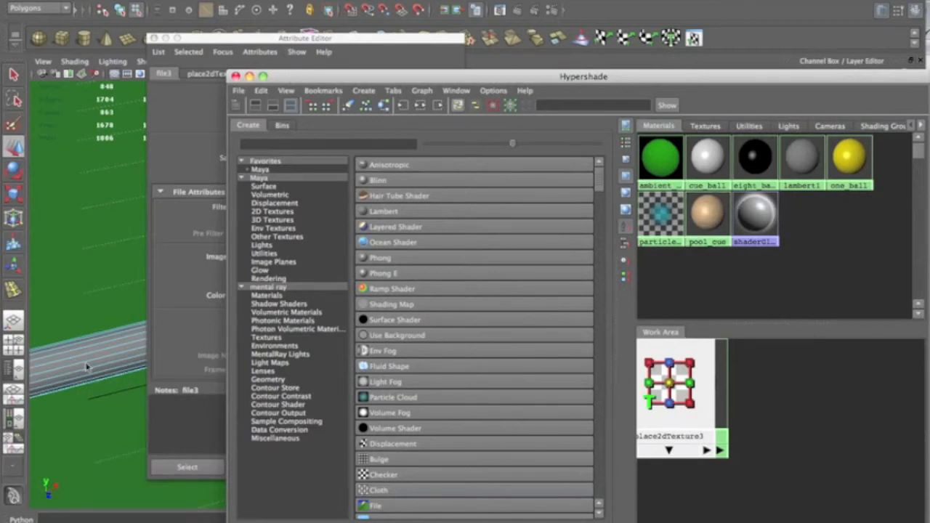
Assign the pool_cue material to the rod and close the Attribute Editor and Hypershade.
left_click(29, 377)
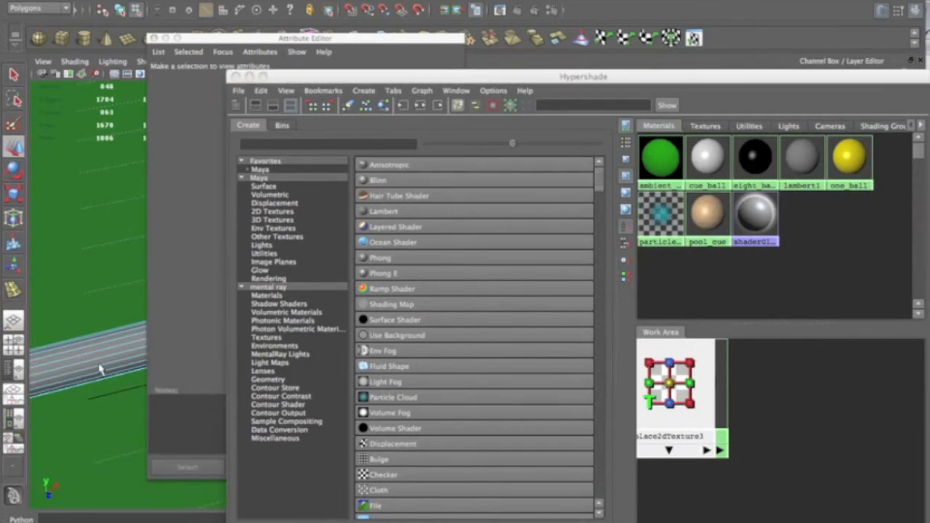
left_click(153, 38)
left_click(118, 347)
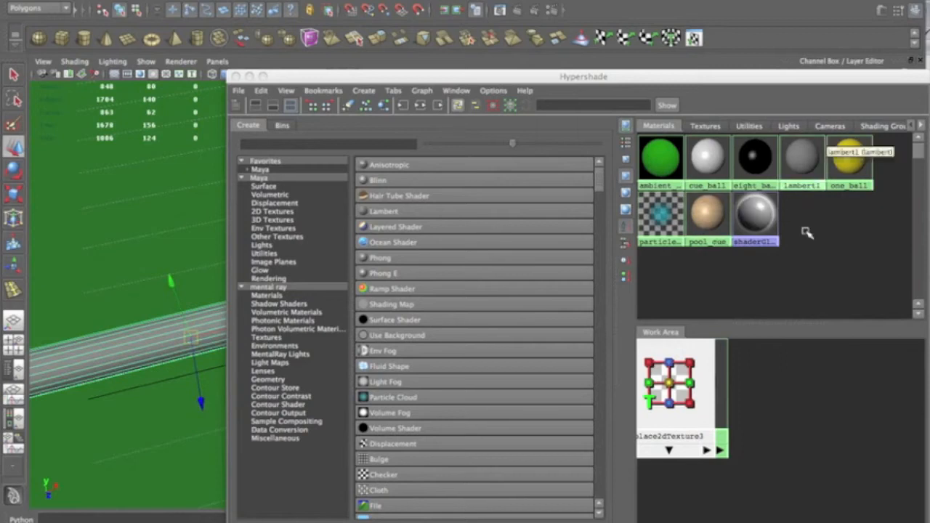
middle_click_drag(708, 214, 210, 310)
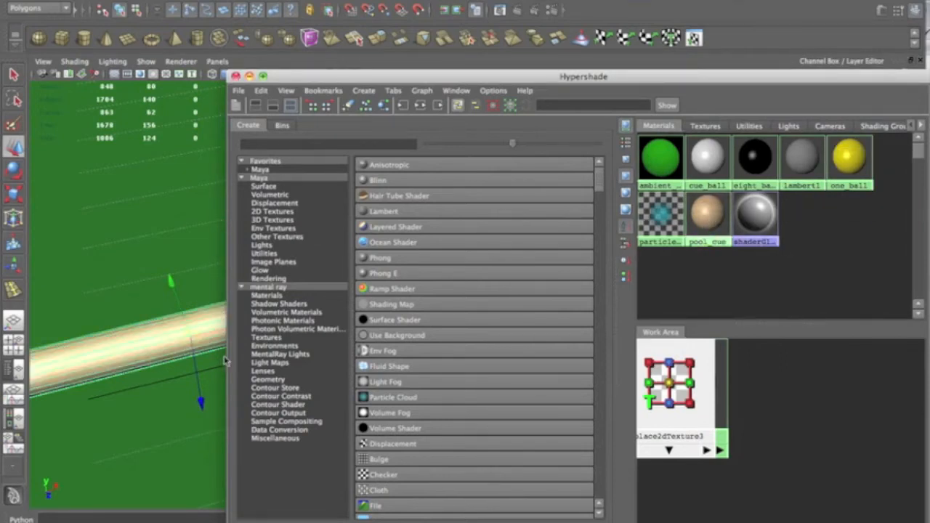
left_click(235, 76)
Inspect the wood grain on the cue stick, open its UV Texture Editor and switch to UV selection.
left_click_drag(229, 227, 336, 273, "alt")
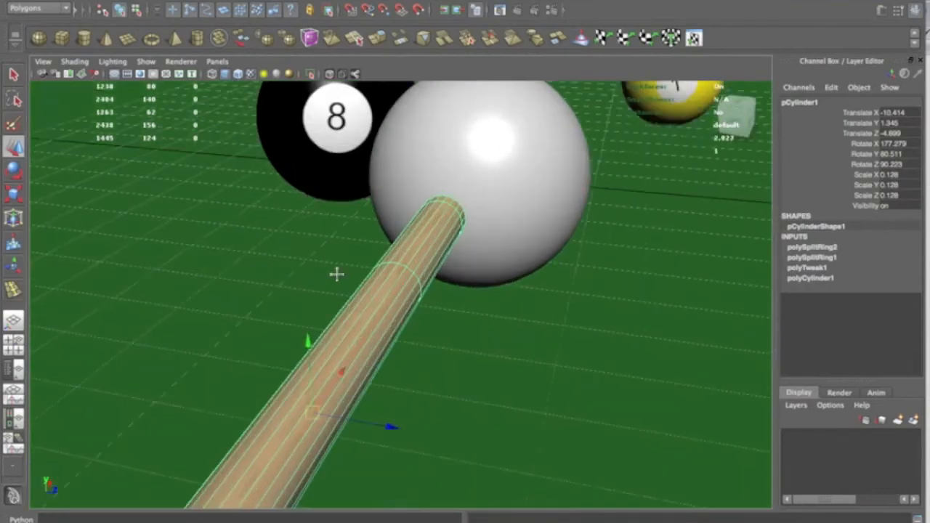
right_click_drag(337, 274, 319, 287, "alt")
left_click_drag(319, 287, 411, 172, "alt")
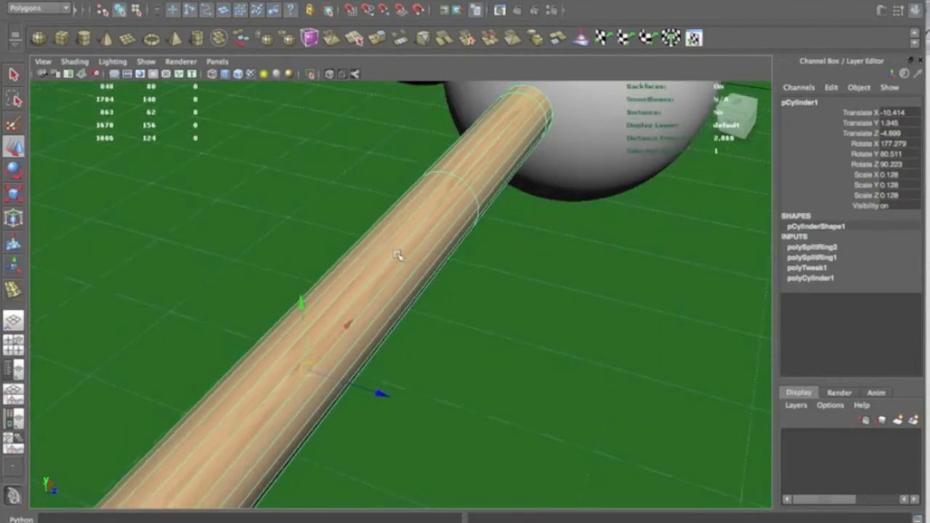
key("super+grave")
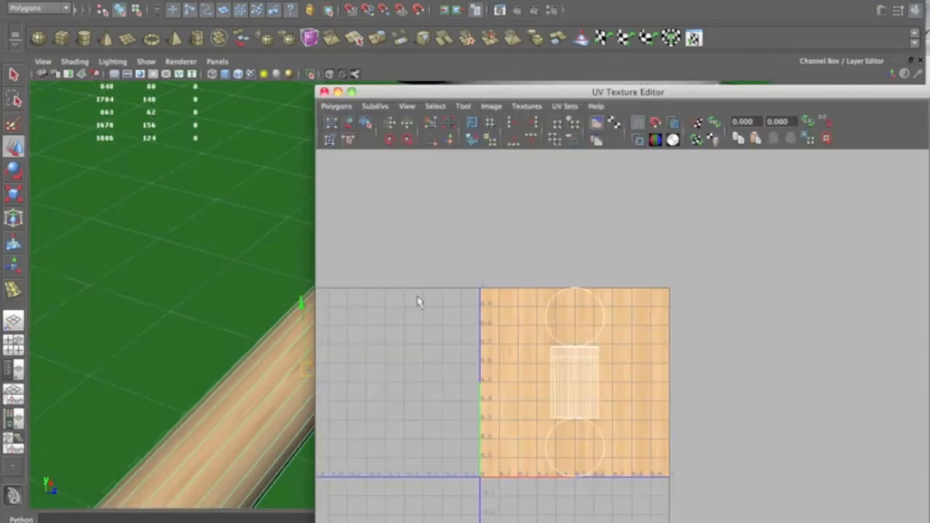
right_click_drag(567, 363, 613, 363)
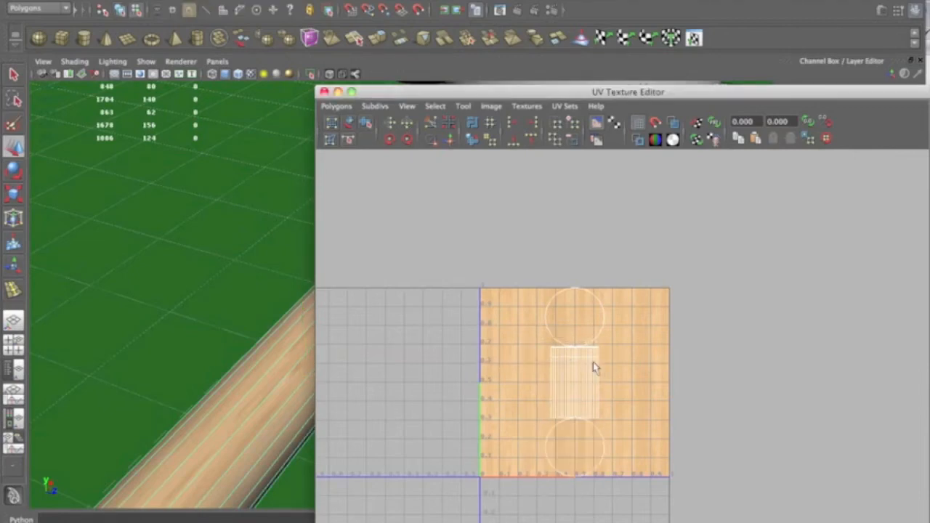
Select all UVs of the cylinder's upper cap circle and move them outside the texture square, beside its upper corner.
scroll(593, 363, "up", 5)
middle_click_drag(548, 404, 609, 313, "alt")
right_click_drag(609, 312, 595, 312, "alt")
middle_click_drag(563, 240, 568, 302, "alt")
left_click_drag(468, 172, 647, 326)
scroll(614, 339, "up", 8)
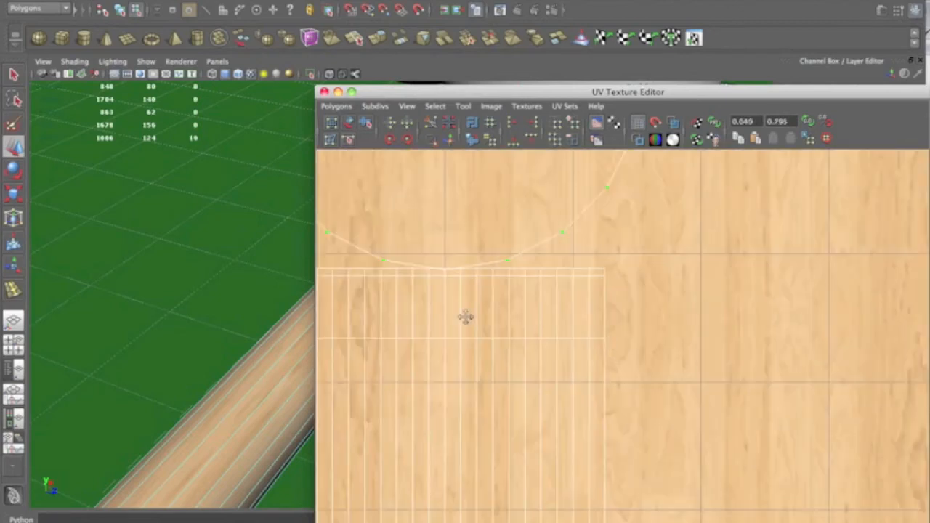
middle_click_drag(541, 290, 549, 303, "alt")
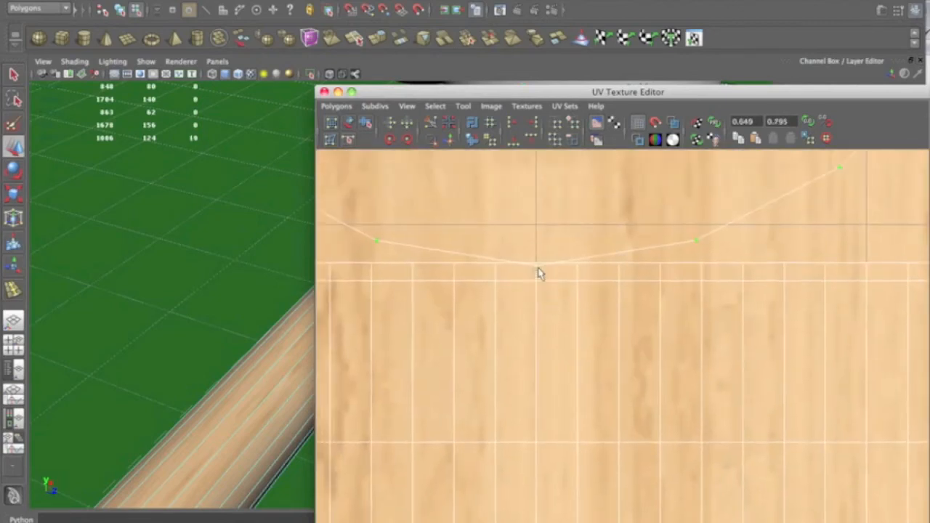
scroll(586, 283, "down", 6)
key("super+Tab")
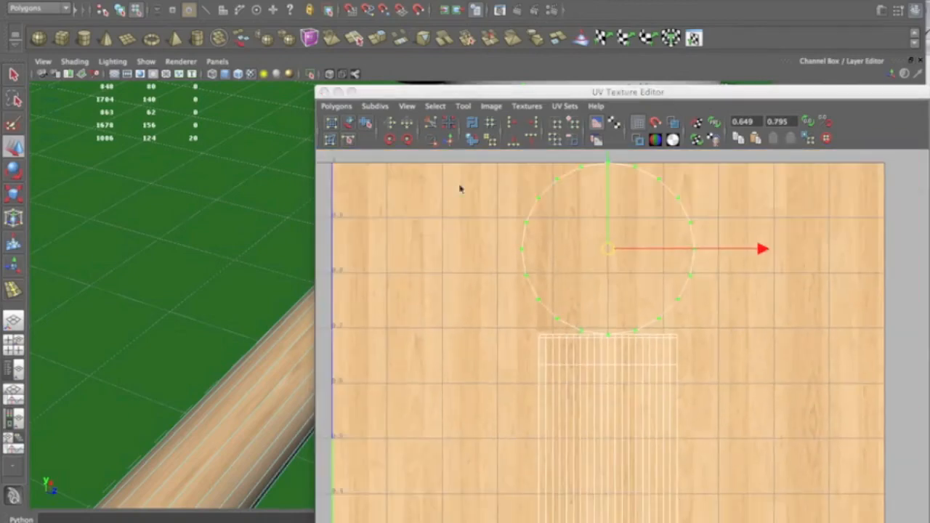
scroll(618, 318, "up", 4)
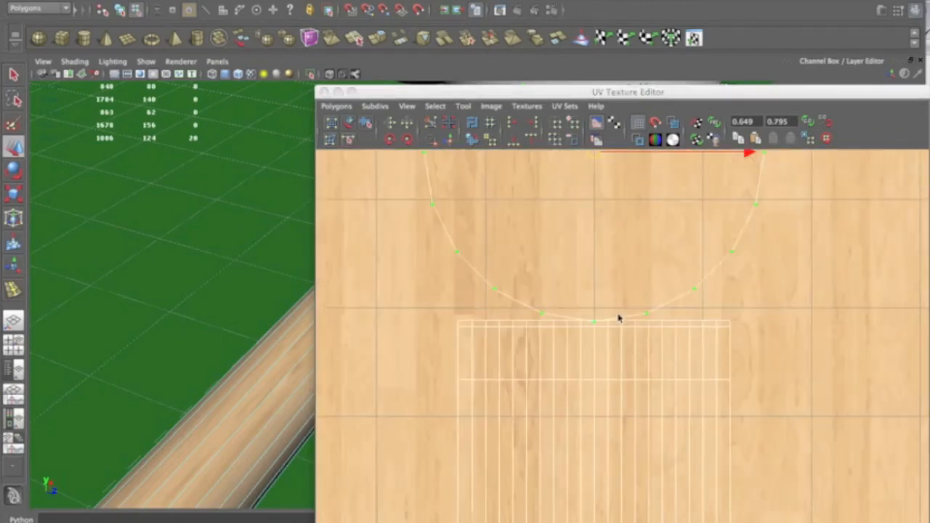
scroll(618, 318, "down", 6)
scroll(615, 313, "down", 2)
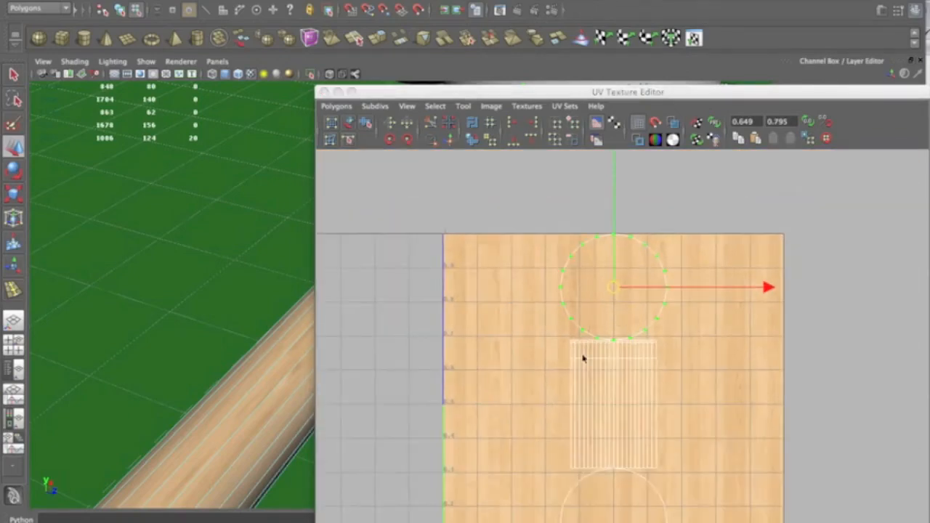
left_click_drag(614, 286, 880, 277)
Select all UVs of the lower cap circle and move them outside the texture square onto the other cap circle.
middle_click_drag(738, 300, 596, 262, "shift")
scroll(457, 430, "up", 6)
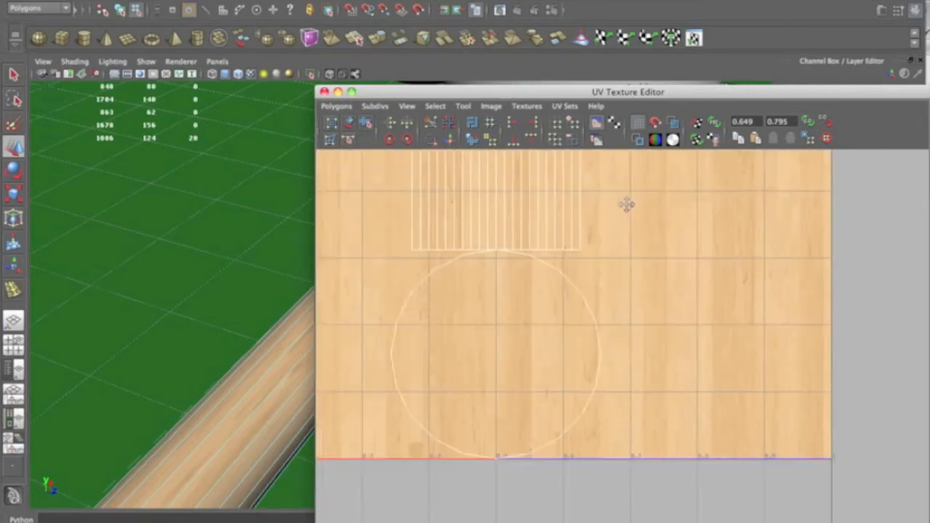
scroll(696, 353, "down", 2)
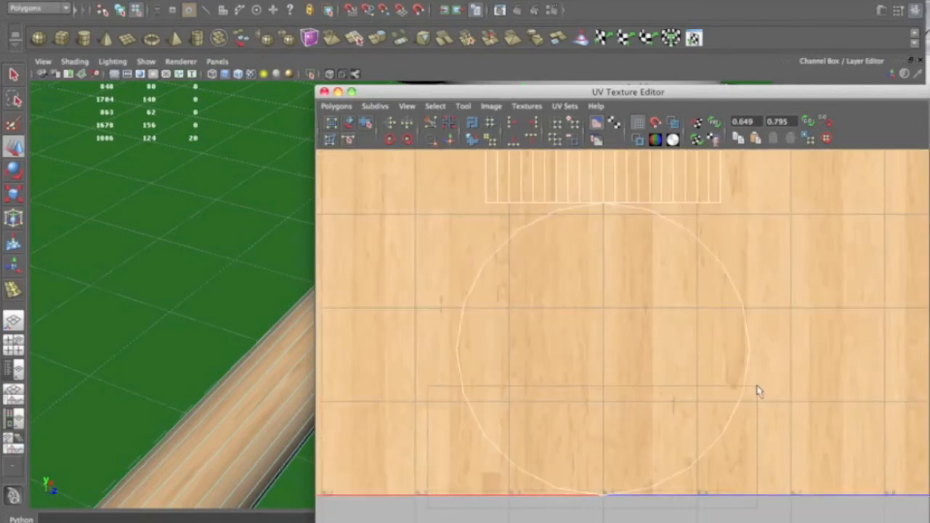
left_click_drag(791, 209, 792, 210)
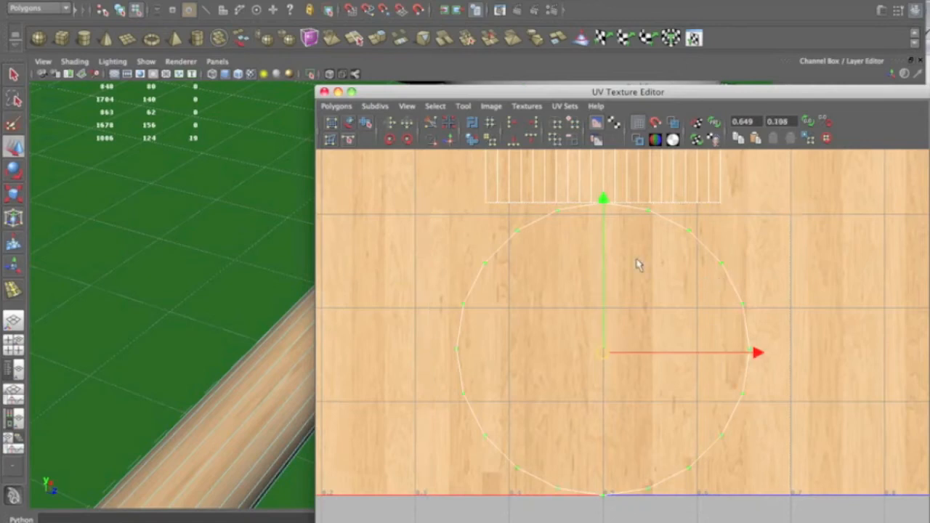
scroll(610, 244, "up", 4)
scroll(623, 376, "up", 2)
scroll(574, 278, "down", 5)
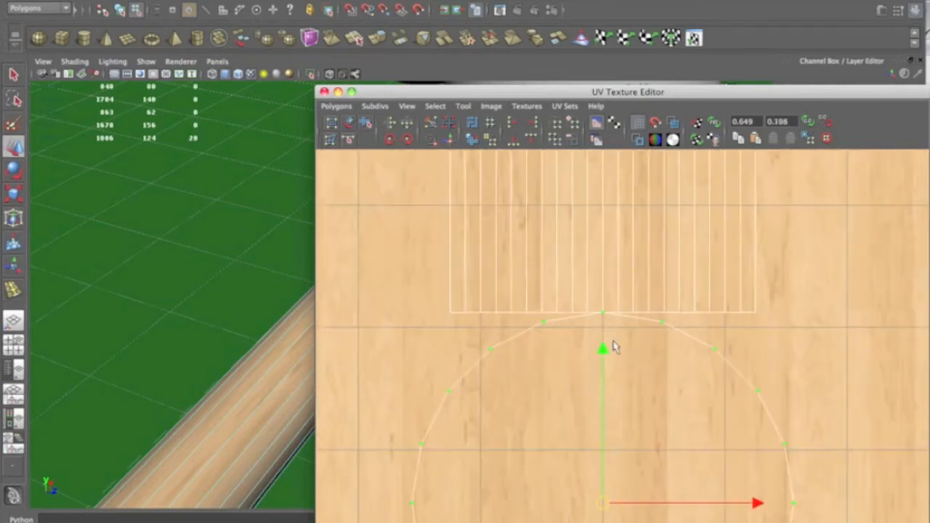
left_click_drag(612, 483, 619, 490)
key("ctrl+z")
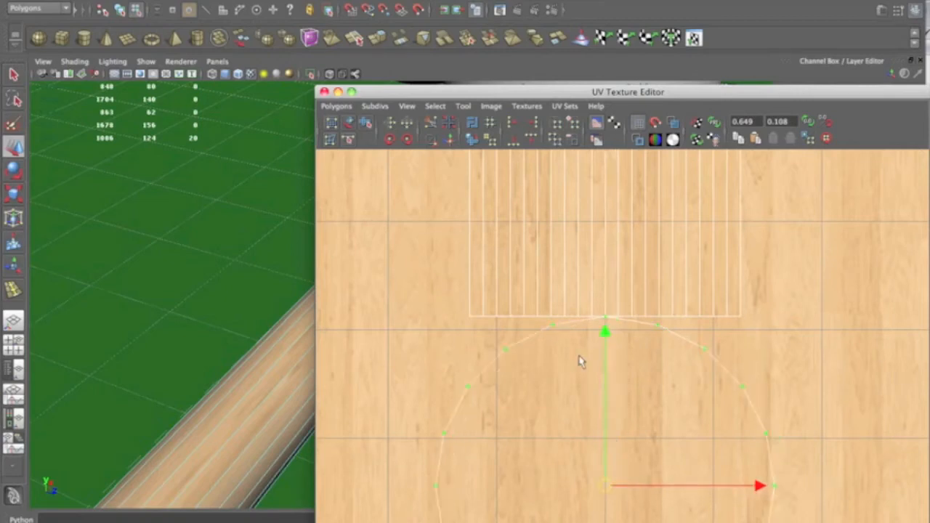
scroll(619, 410, "down", 2)
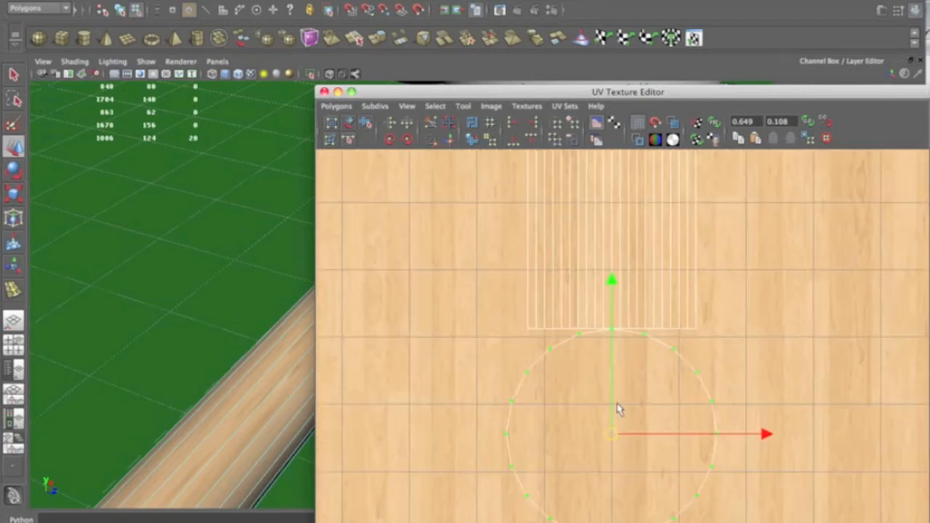
left_click_drag(608, 441, 773, 374)
scroll(751, 382, "down", 4)
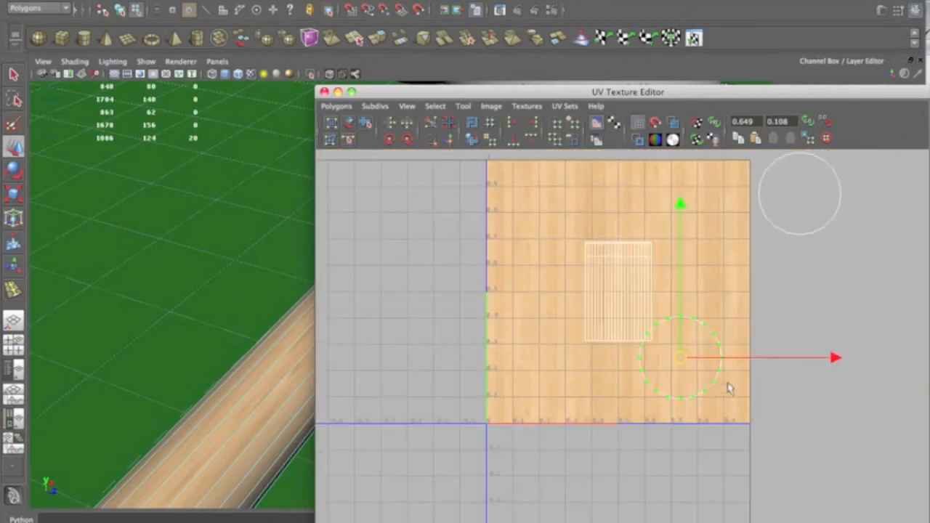
left_click_drag(690, 366, 804, 195)
Select both overlapping cap circles and move them farther away from the texture square.
middle_click_drag(782, 212, 623, 364, "alt")
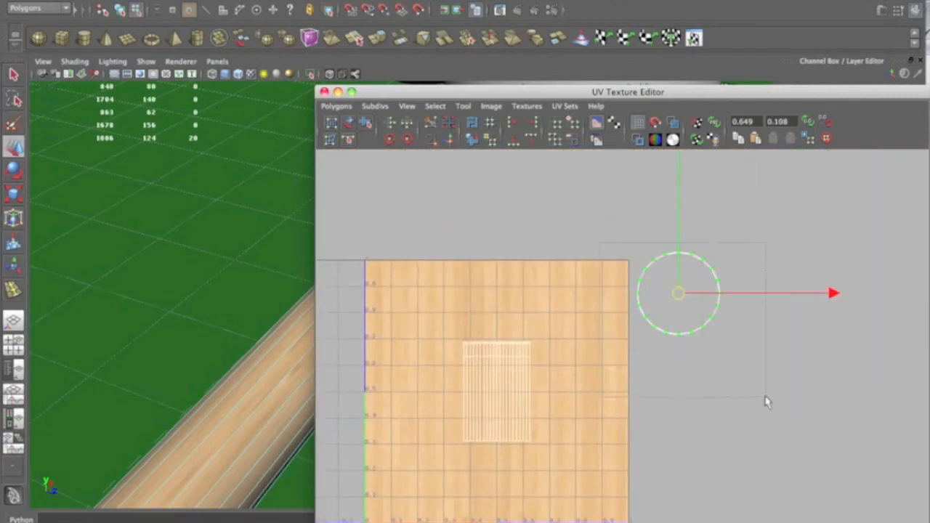
left_click_drag(676, 292, 818, 296)
middle_click_drag(603, 369, 673, 299, "alt")
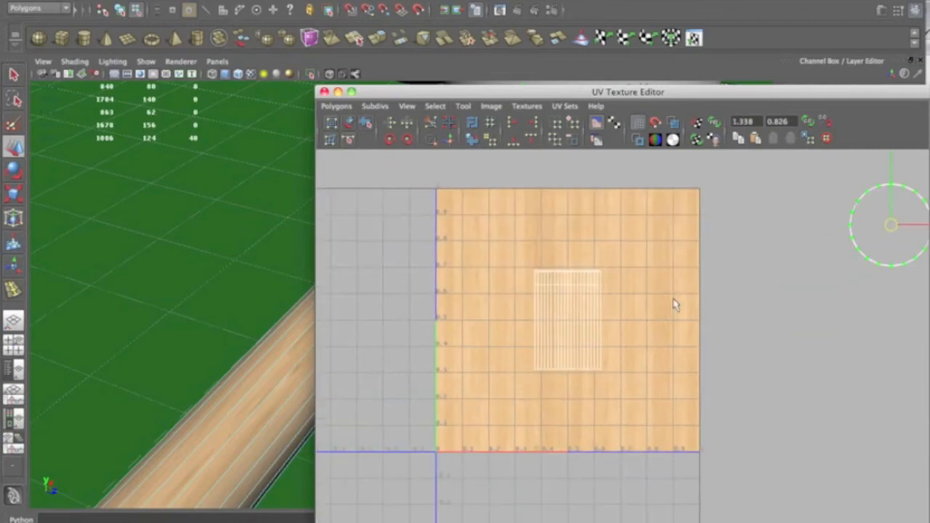
Scale up the cylinder body's UVs until they extend past the texture square on all sides, and close the UV Texture Editor.
left_click_drag(509, 257, 676, 386)
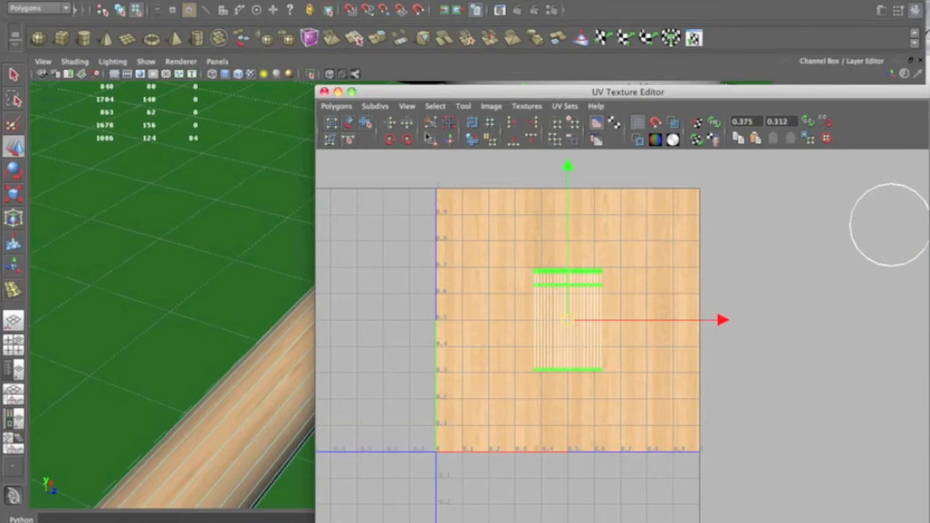
left_click_drag(404, 92, 608, 118)
left_click_drag(378, 240, 395, 323, "alt")
key("e")
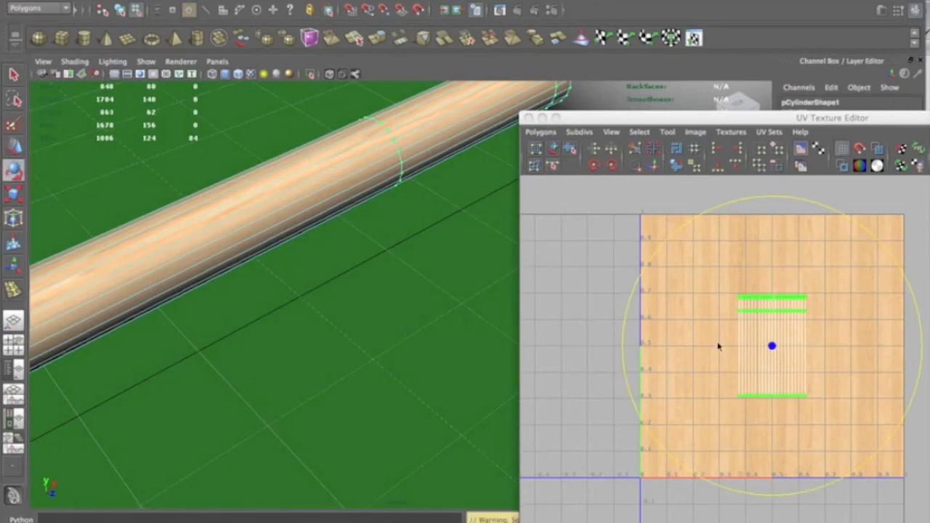
key("r")
left_click_drag(771, 348, 900, 442)
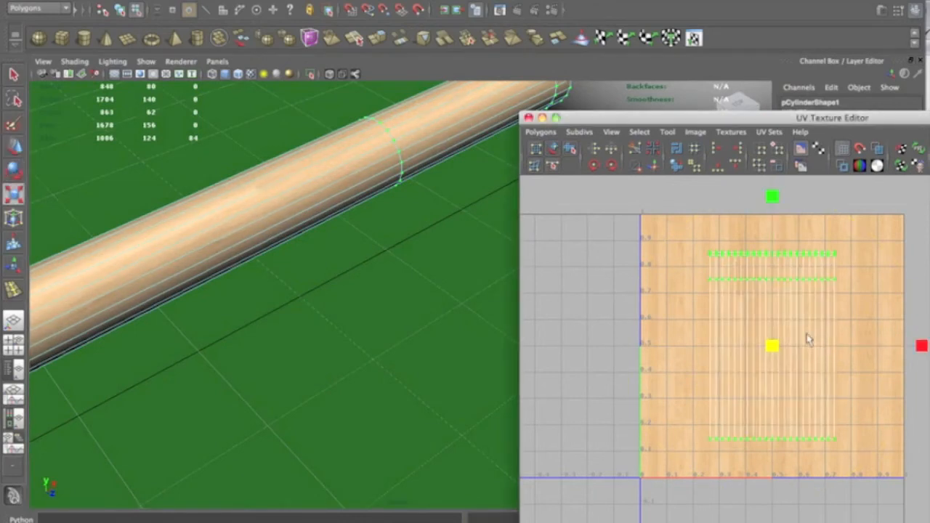
left_click_drag(772, 345, 876, 432)
key("ctrl+z")
left_click_drag(774, 348, 596, 346)
scroll(499, 318, "up", 5)
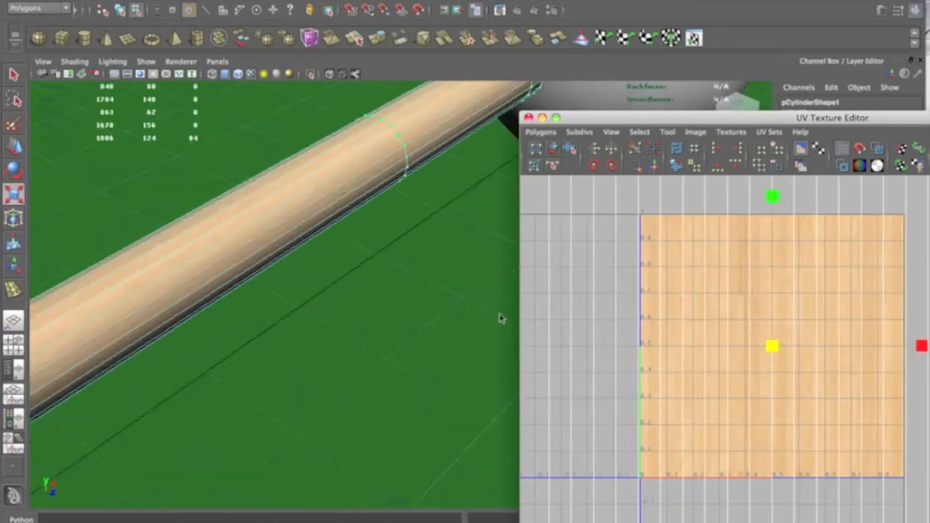
left_click_drag(771, 345, 727, 318)
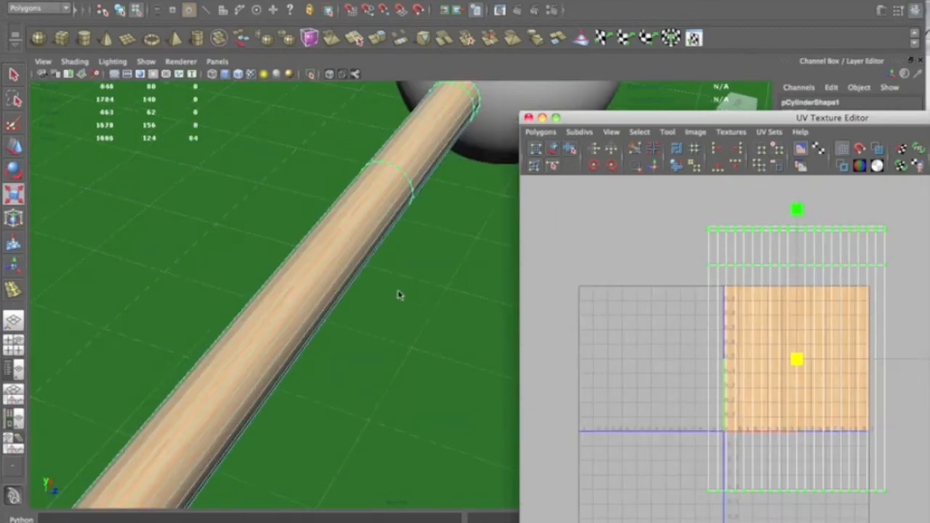
left_click_drag(399, 292, 353, 283, "alt")
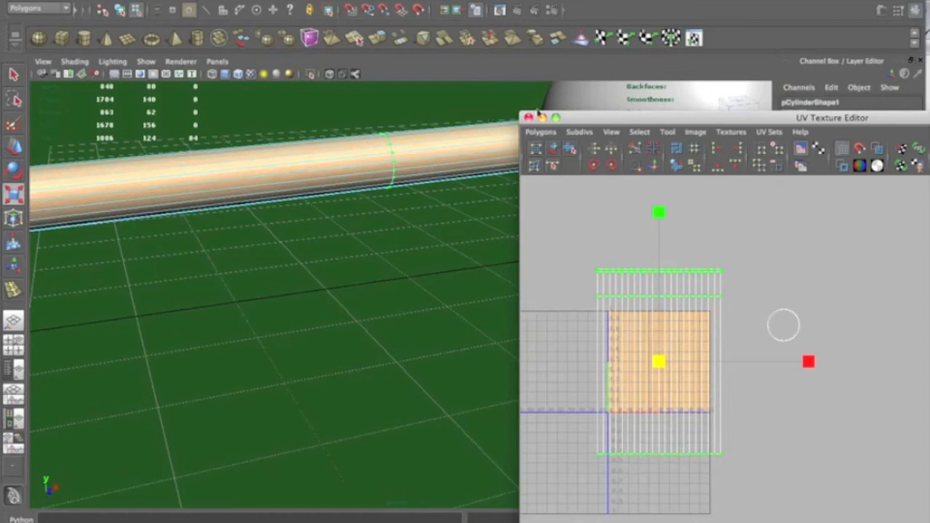
left_click(529, 117)
left_click(486, 199)
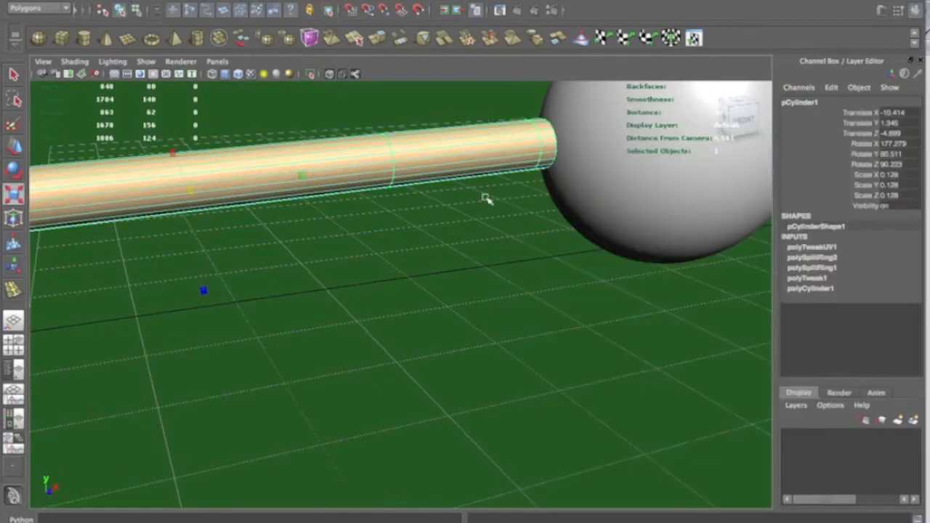
Select the faces at the tip of the cue stick, next to the cue ball.
left_click_drag(363, 311, 409, 269, "alt")
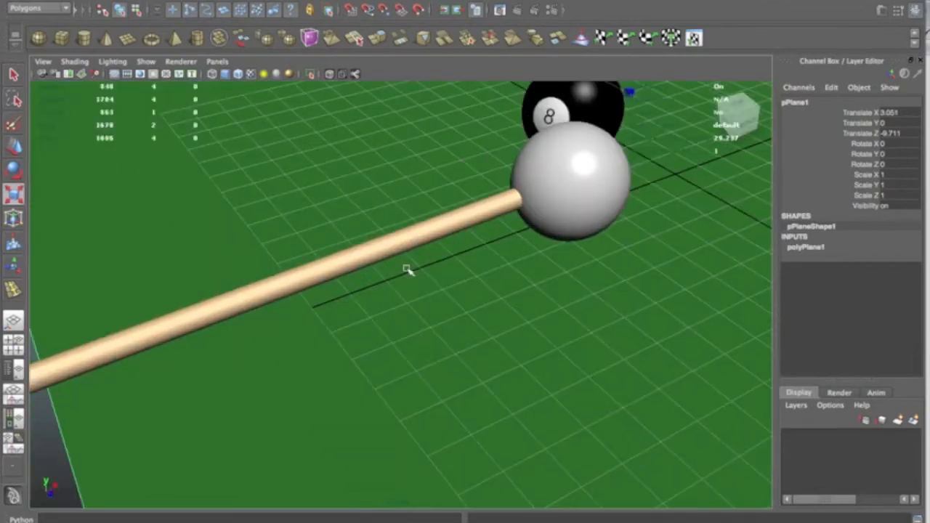
right_click_drag(410, 270, 473, 261, "alt")
middle_click_drag(481, 240, 459, 338, "alt")
left_click_drag(460, 339, 447, 328, "alt")
right_click_drag(446, 328, 473, 298, "alt")
left_click(472, 277)
left_click_drag(455, 220, 572, 328)
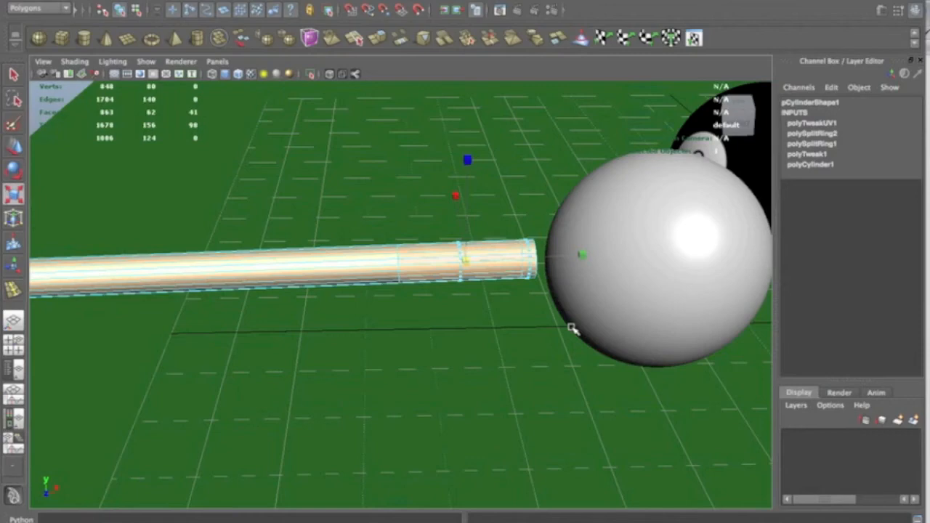
Create a Lambert material in the Hypershade and name it white.
key("shift+t")
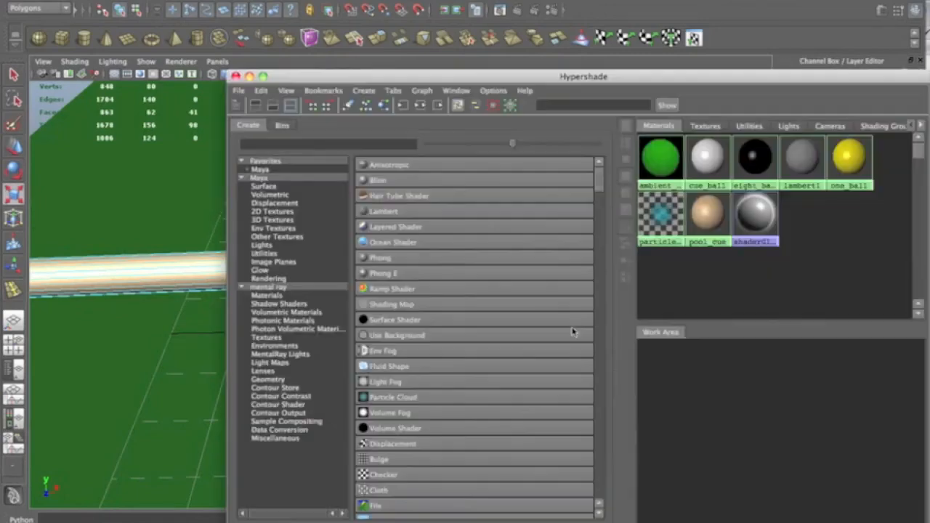
left_click_drag(491, 75, 356, 314)
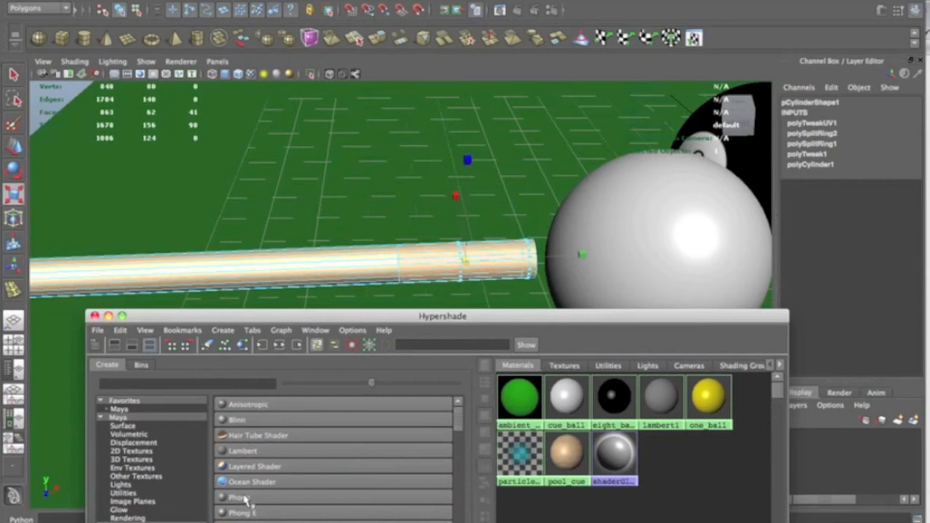
left_click(242, 451)
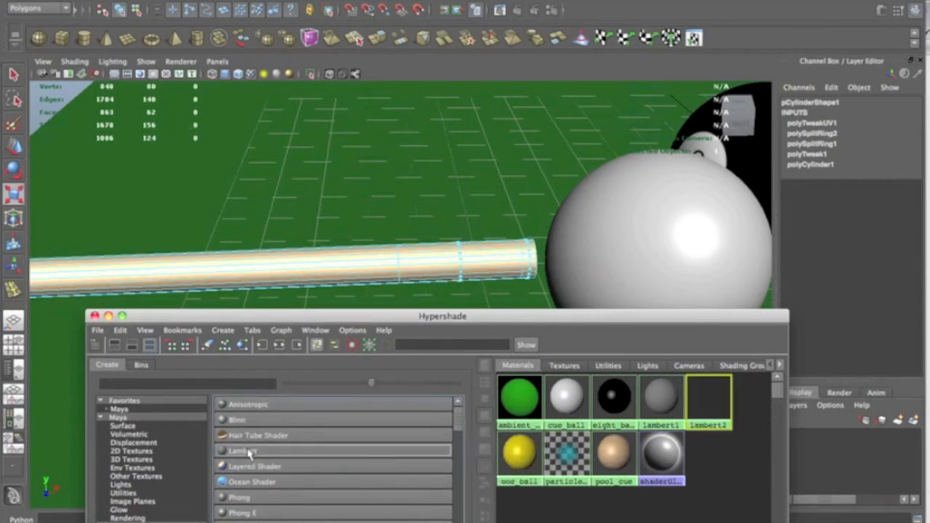
double_click(701, 404)
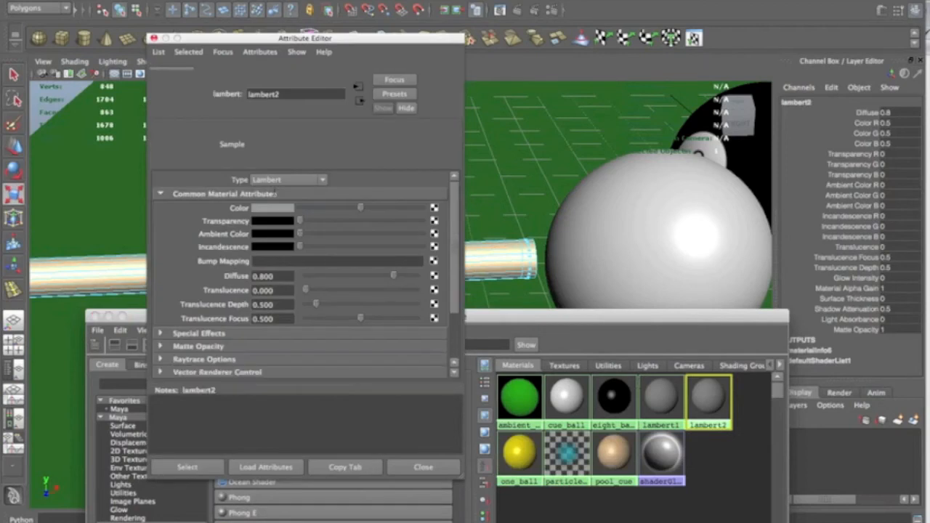
left_click_drag(291, 107, 204, 99)
type("w")
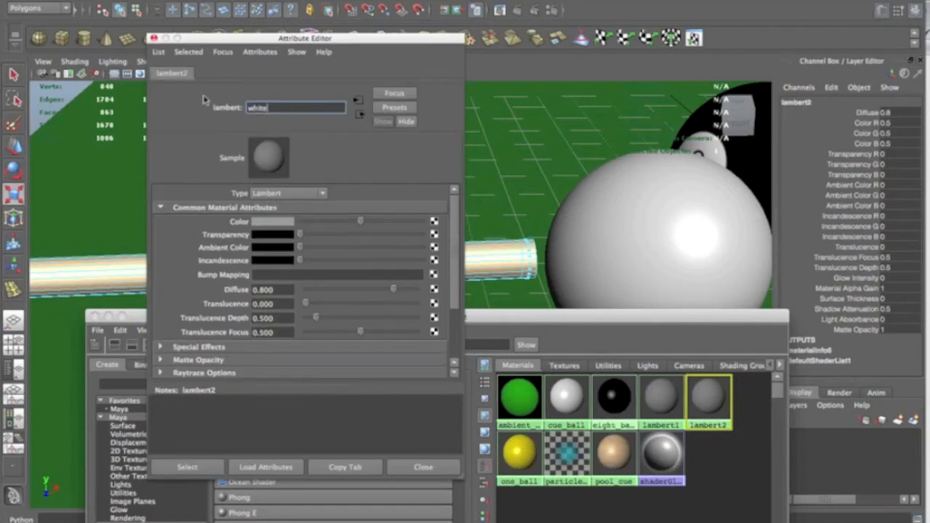
type("hite")
key("Return")
Set the color of the white material to pure white.
left_click(262, 220)
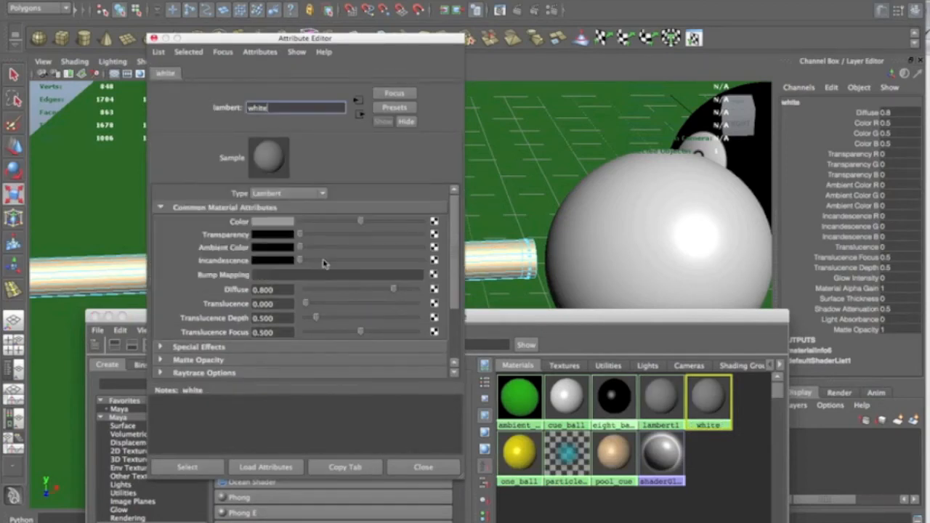
left_click(260, 222)
left_click(217, 194)
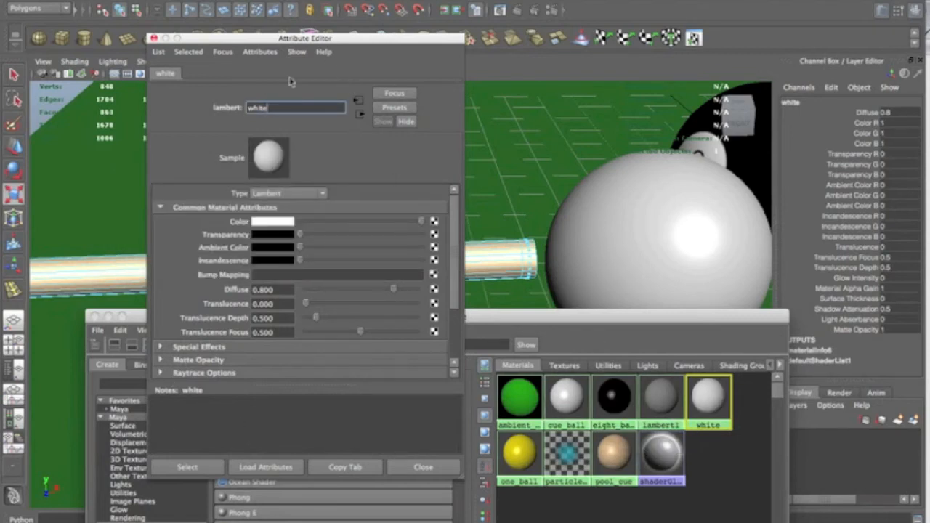
left_click(422, 498)
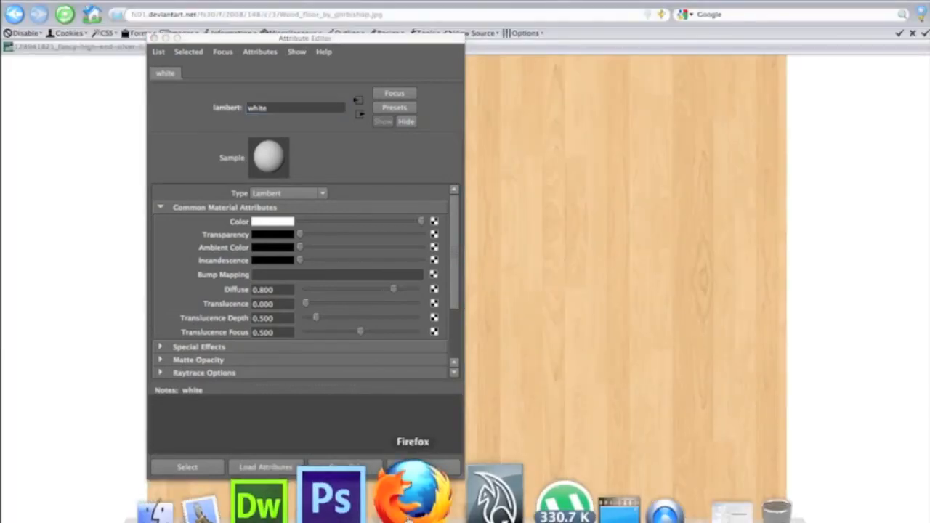
Bring up the pool cue reference image in Firefox and create a Lambert material named brown in Maya's Hypershade.
left_click(134, 50)
left_click_drag(188, 44, 662, 82)
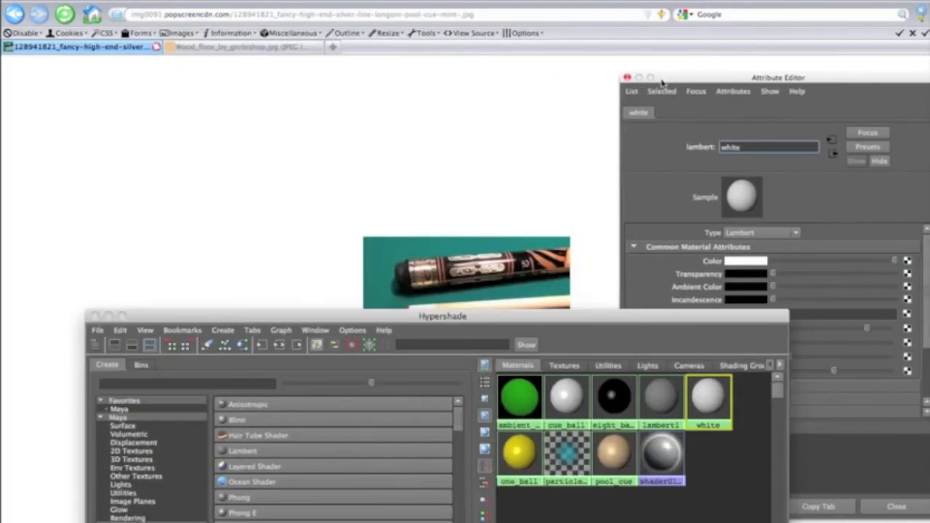
left_click_drag(468, 210, 449, 189)
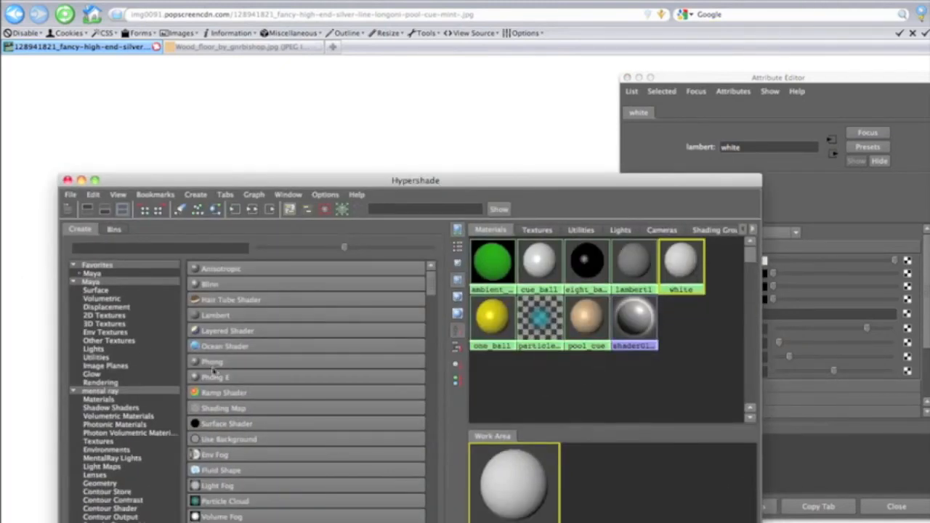
left_click(207, 316)
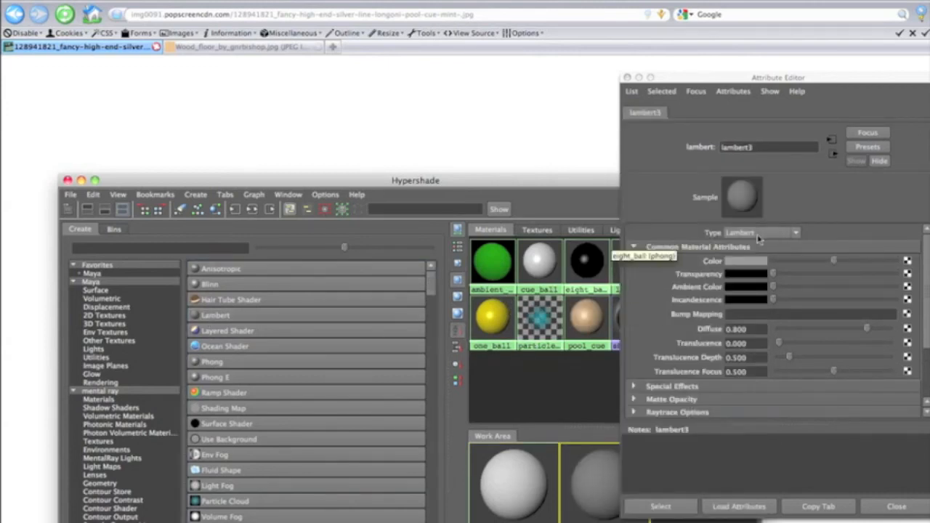
left_click(765, 149)
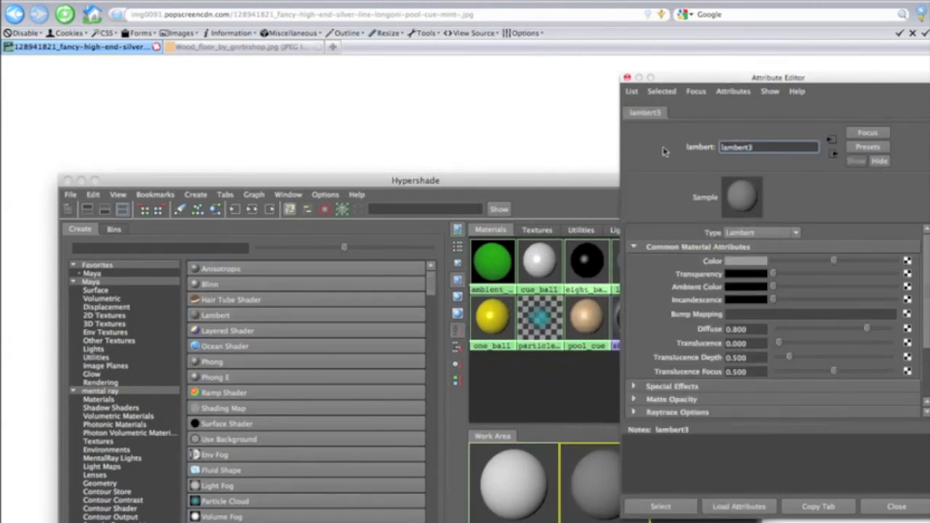
type("brown")
key("Return")
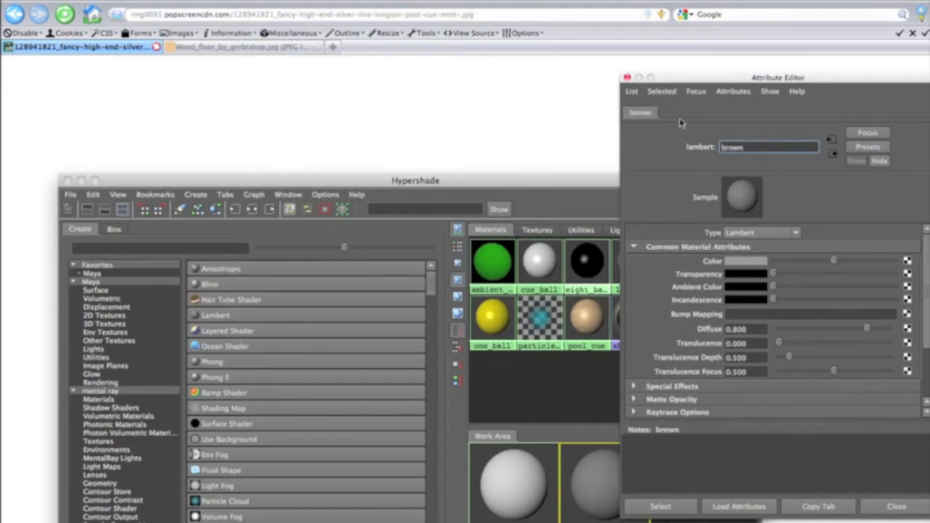
Set the brown material's color to hue 34, saturation 1.000 and value 0.413, and close its attributes.
left_click(745, 263)
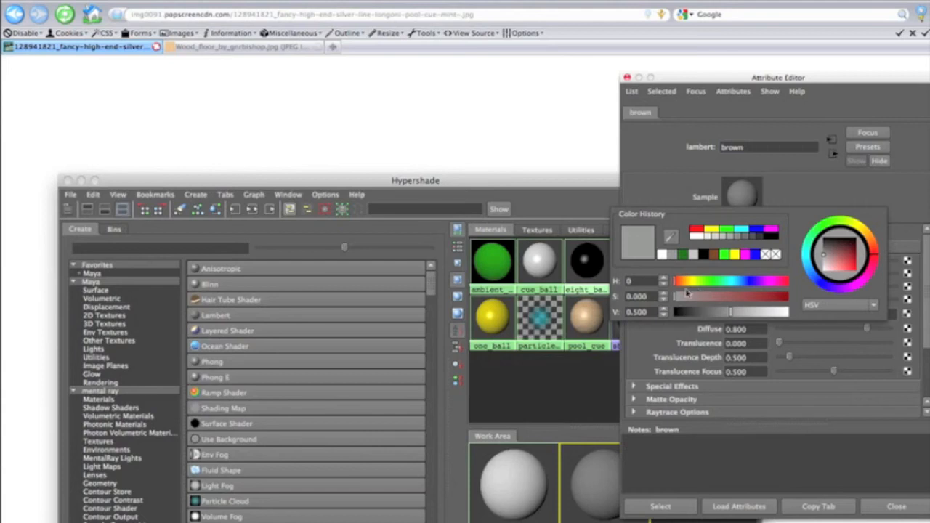
left_click_drag(683, 287, 689, 287)
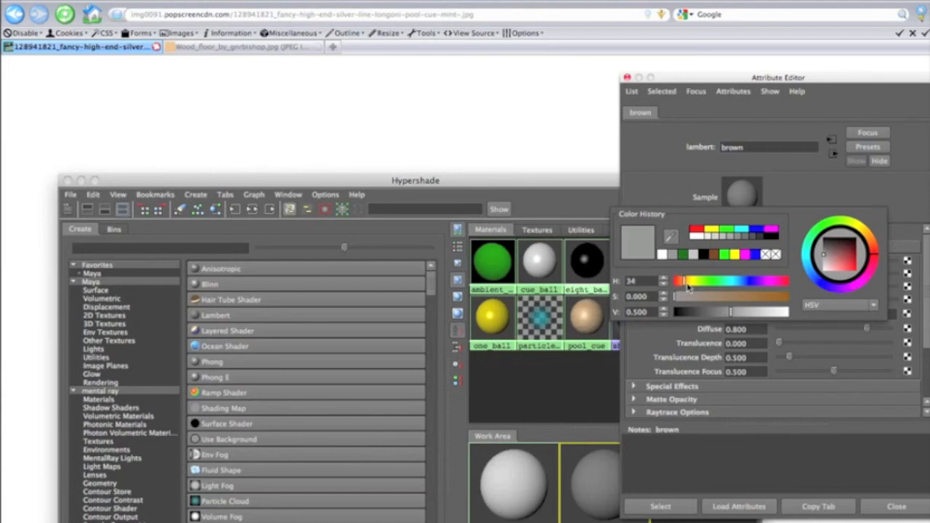
left_click_drag(752, 304, 790, 299)
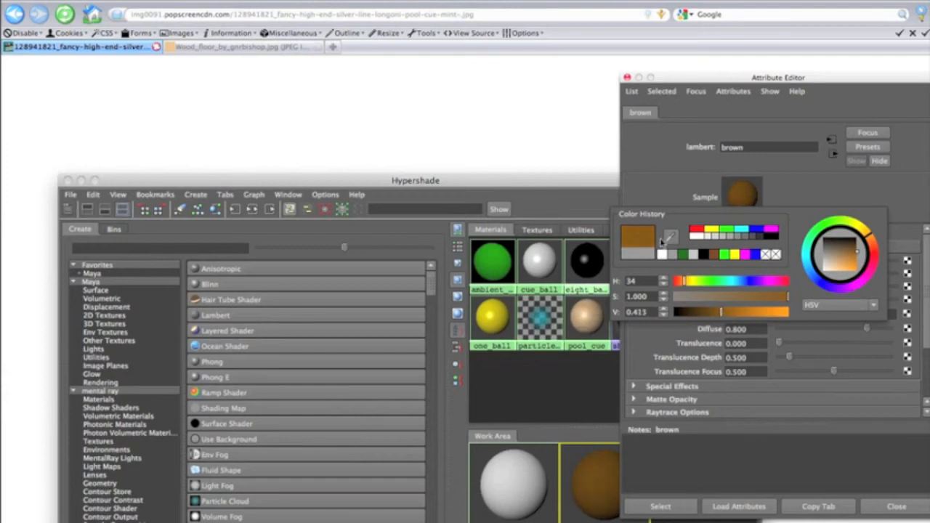
left_click(627, 78)
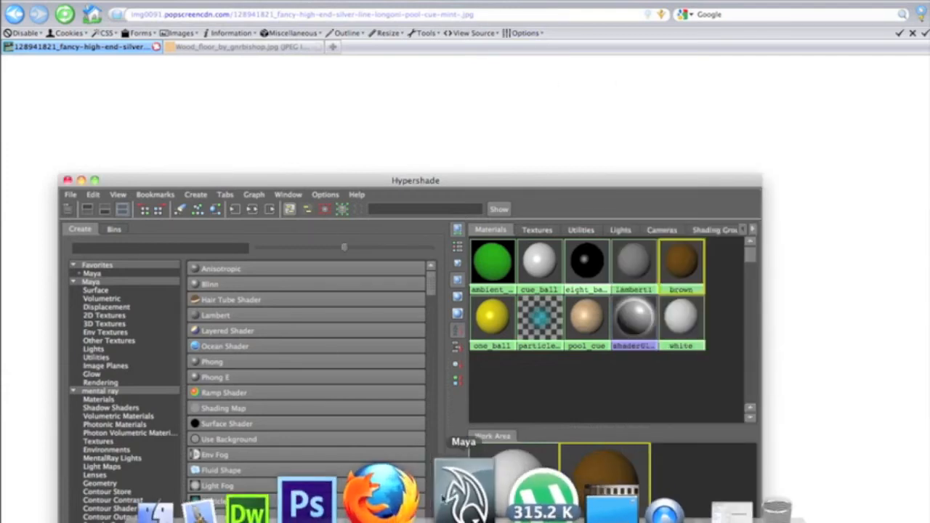
Return to the Maya scene and assign the white material to the selected faces at the cue tip.
left_click(468, 494)
left_click_drag(449, 183, 526, 301)
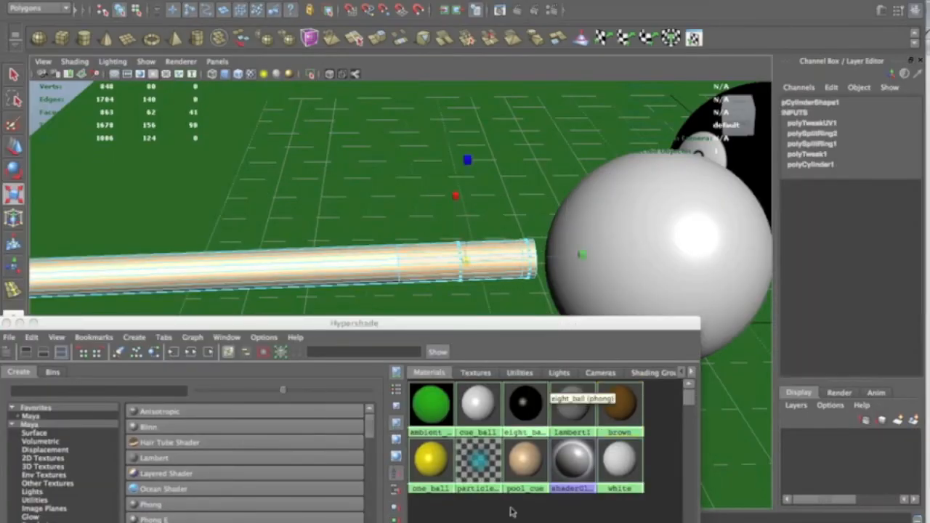
right_click_drag(600, 472, 628, 364)
Assign the brown material to the faces at the very end of the cue tip and close the Hypershade.
left_click(533, 231)
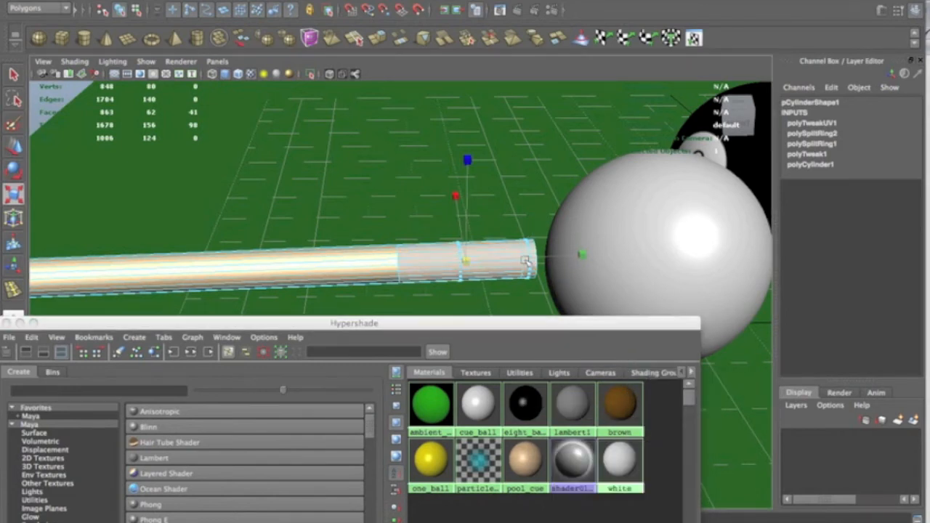
left_click(512, 267)
right_click_drag(516, 261, 530, 297)
left_click_drag(511, 201, 565, 300)
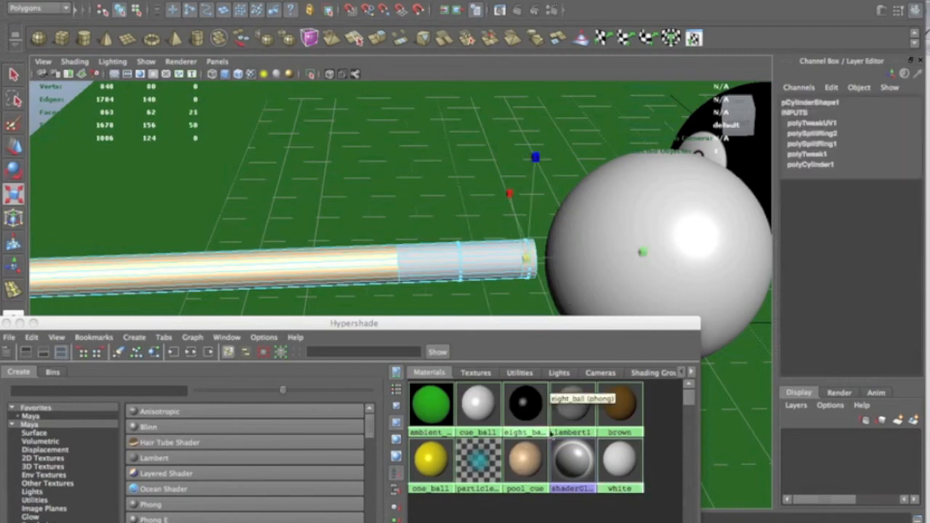
right_click_drag(617, 401, 614, 362)
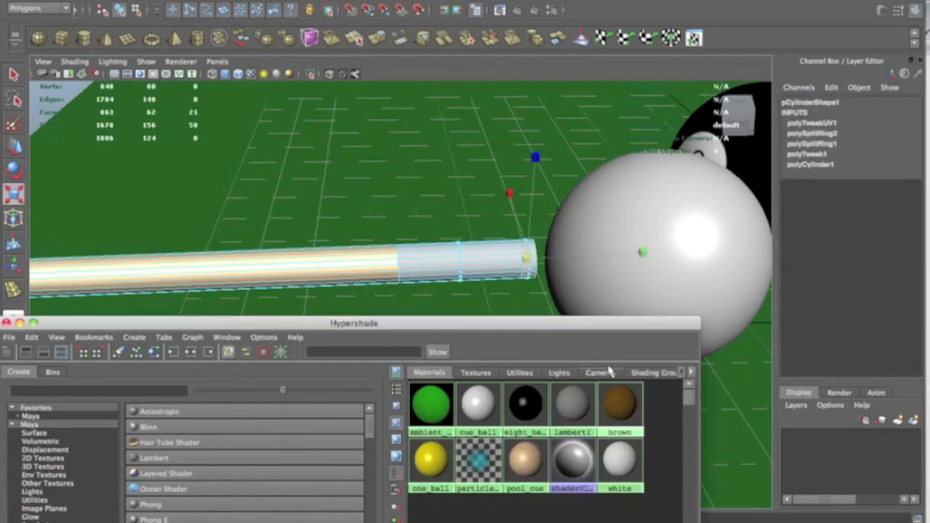
left_click_drag(62, 324, 212, 152)
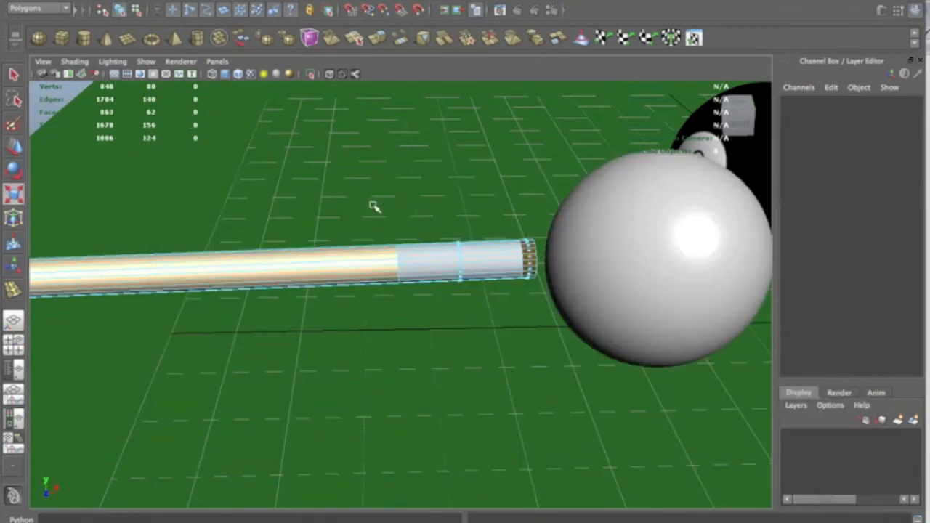
left_click(373, 206)
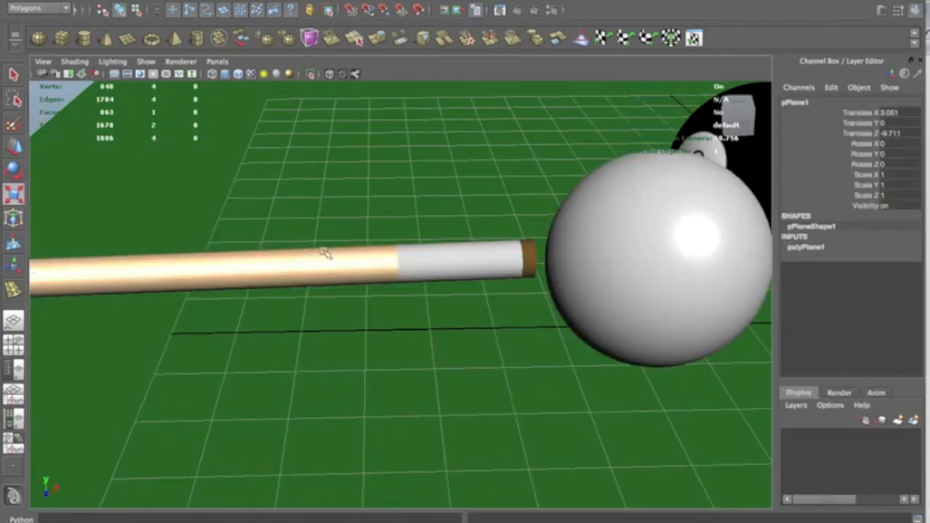
Create an Image Based Lighting environment in the mental ray indirect lighting render settings.
scroll(308, 260, "down", 3)
left_click_drag(409, 269, 452, 293, "alt")
left_click(474, 259)
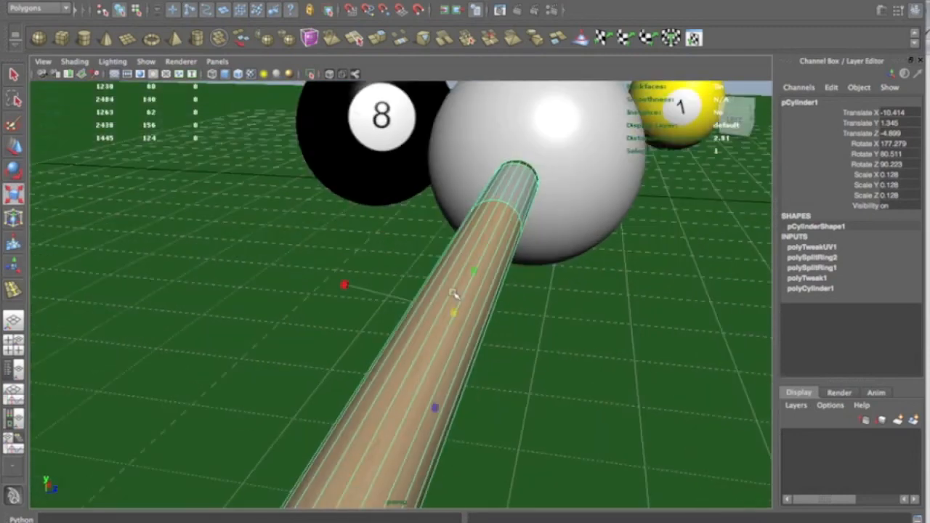
right_click_drag(453, 293, 480, 239, "alt")
left_click_drag(480, 239, 473, 257, "alt")
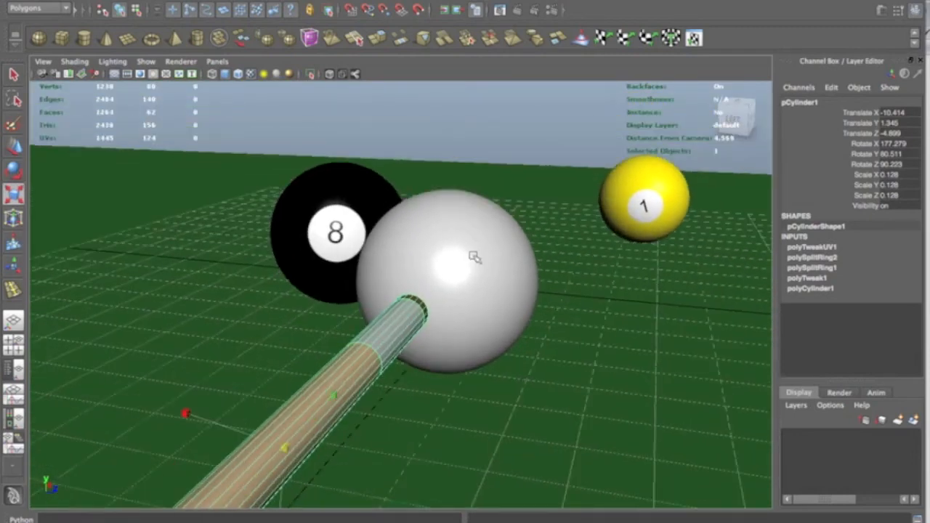
right_click_drag(473, 257, 465, 240, "alt")
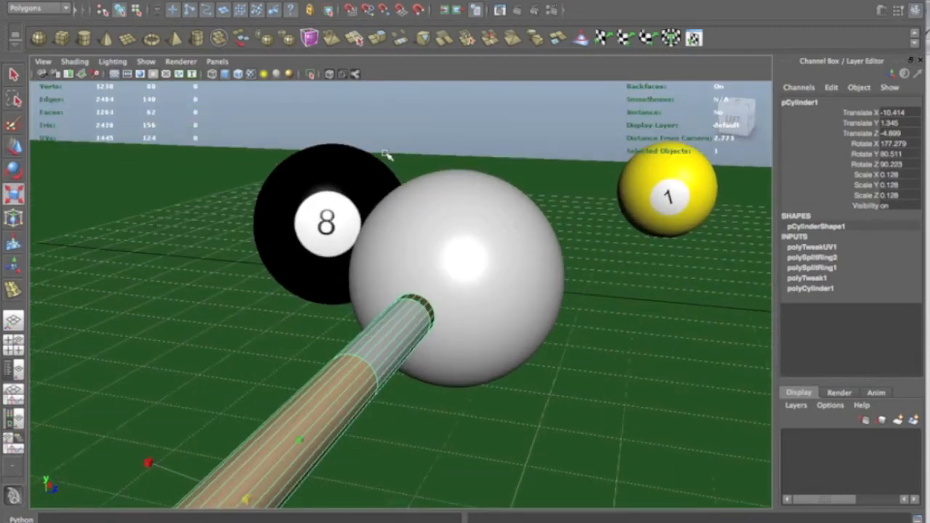
left_click(552, 11)
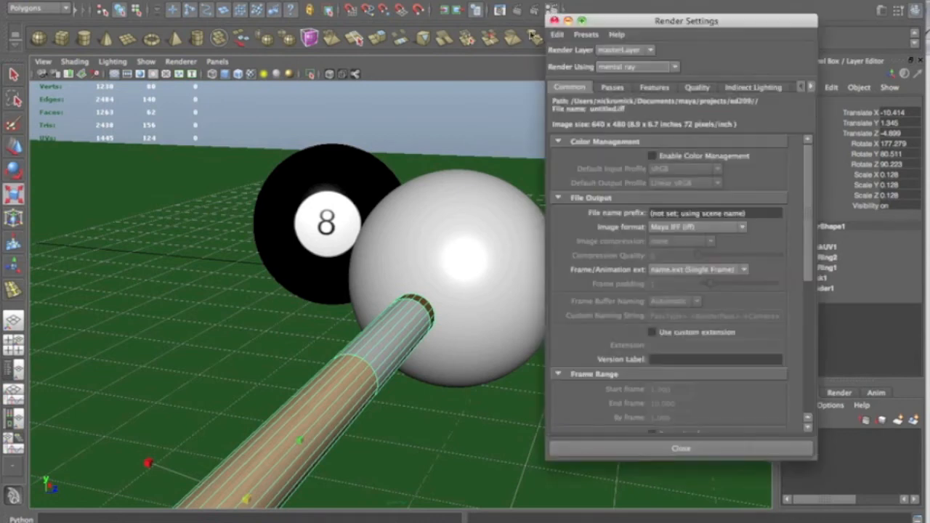
left_click(754, 87)
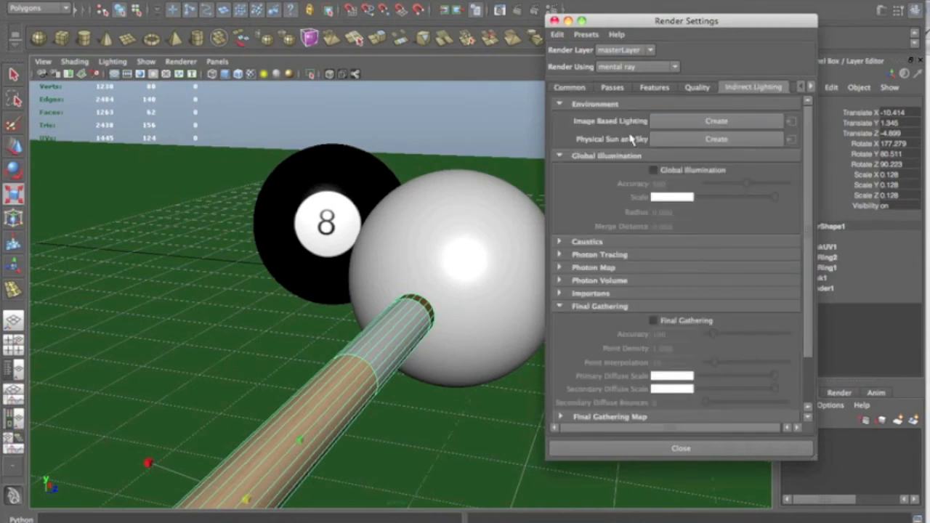
left_click(703, 122)
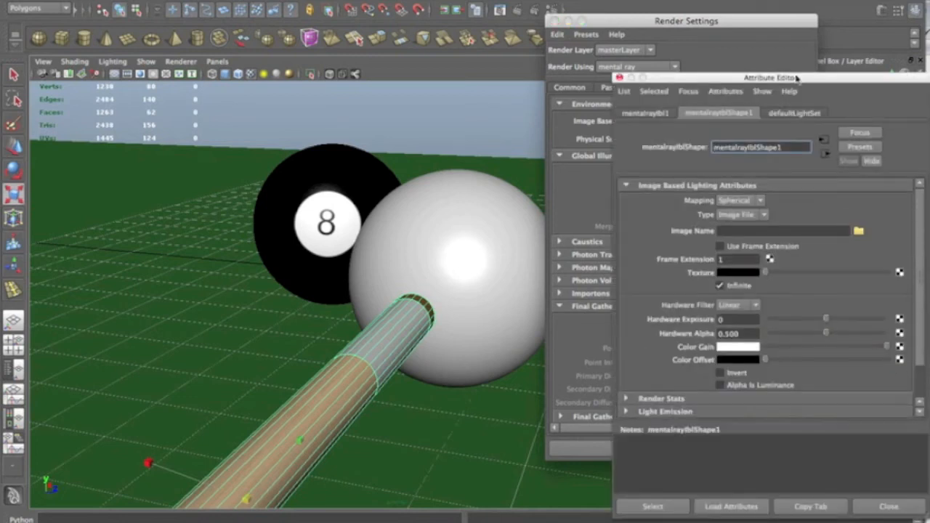
Load kitchen_lat.hdr from the HDRImaps folder as the image-based lighting image and close both settings windows.
left_click_drag(782, 25, 569, 65)
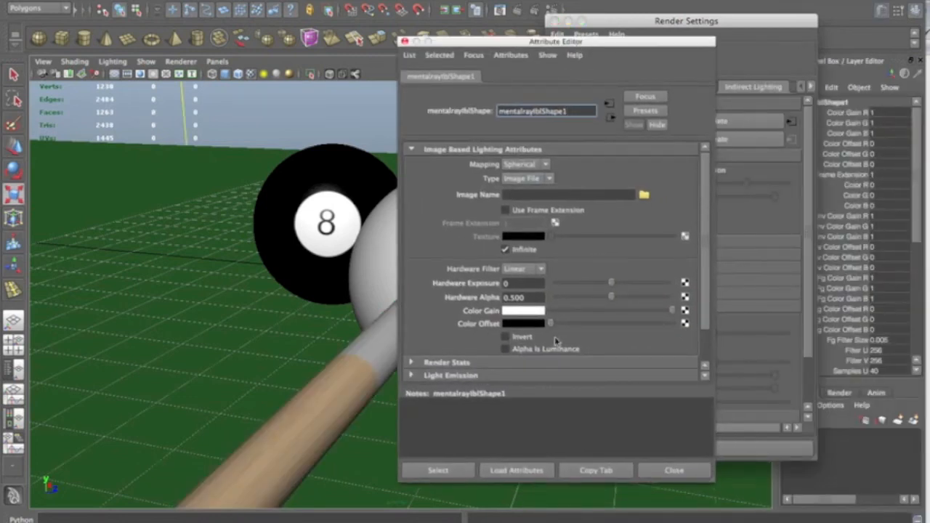
scroll(629, 304, "down", 2)
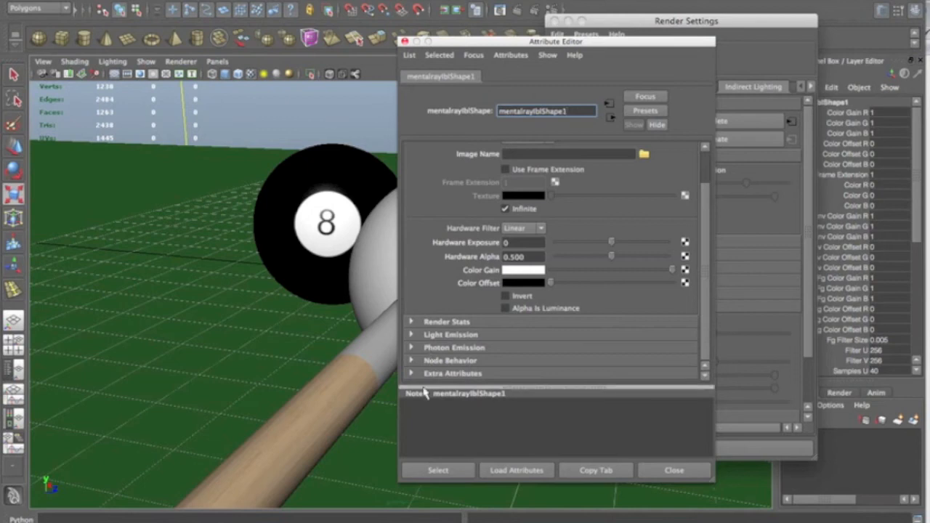
scroll(531, 312, "up", 2)
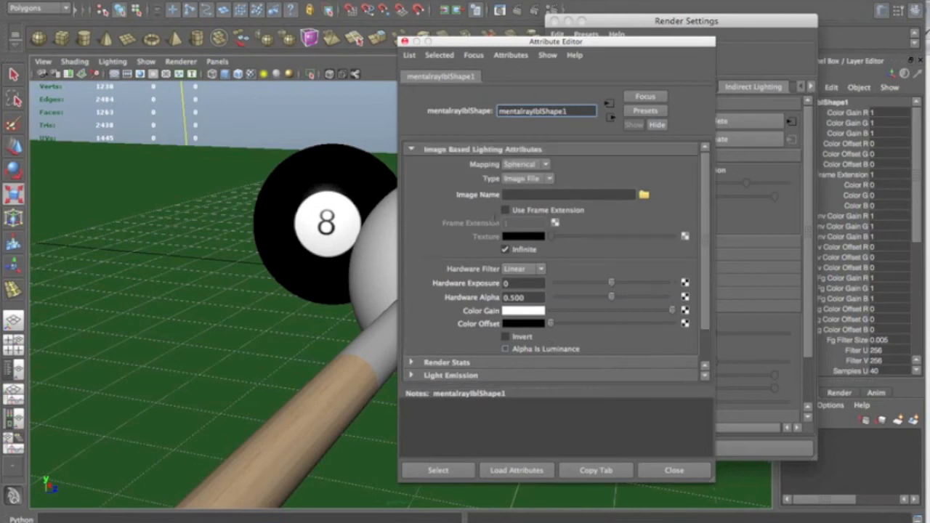
left_click(643, 195)
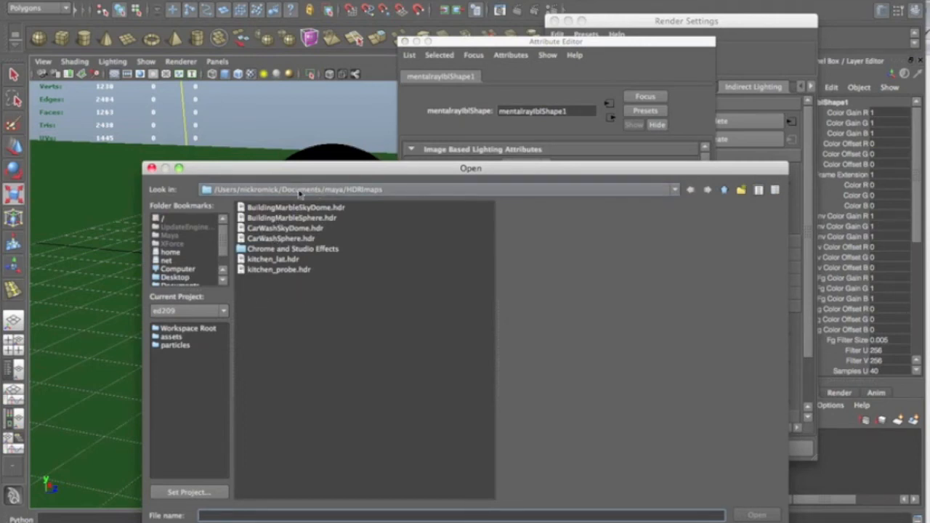
left_click(301, 190)
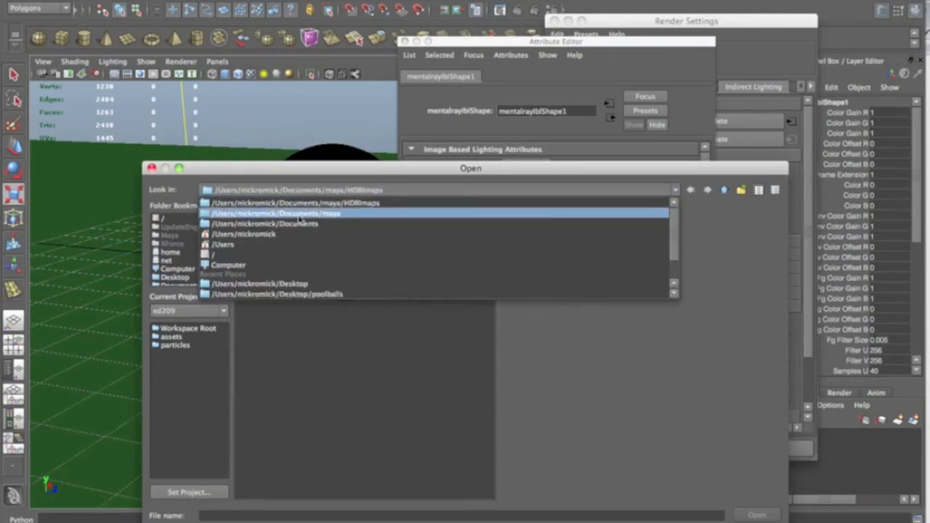
left_click(298, 214)
double_click(266, 208)
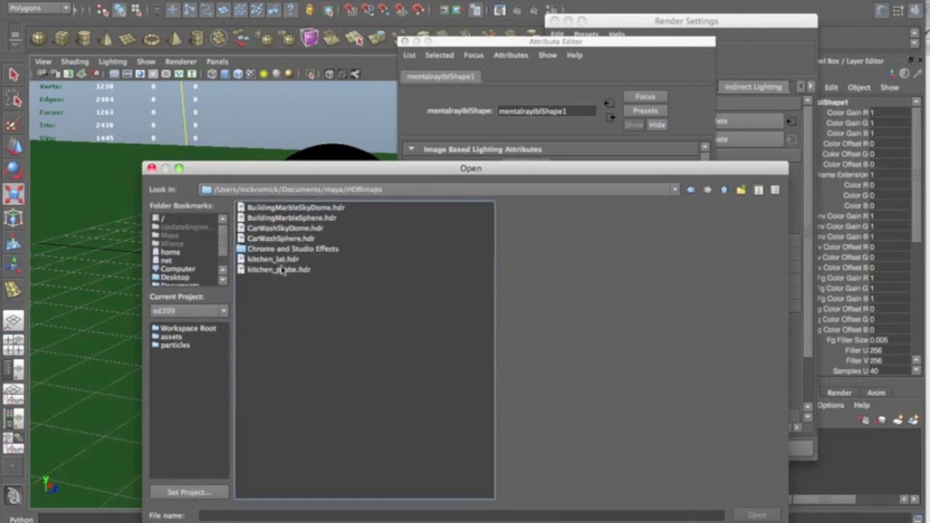
left_click(278, 260)
left_click(756, 515)
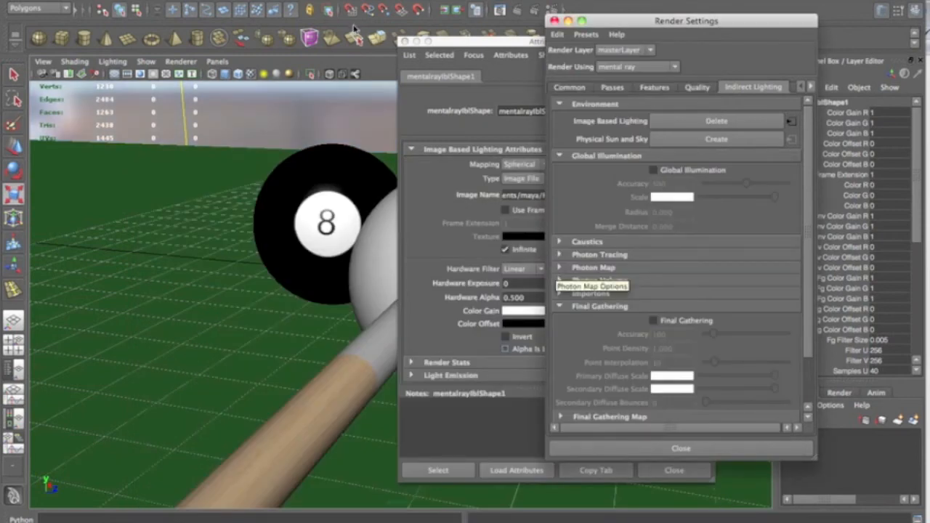
left_click_drag(482, 46, 291, 46)
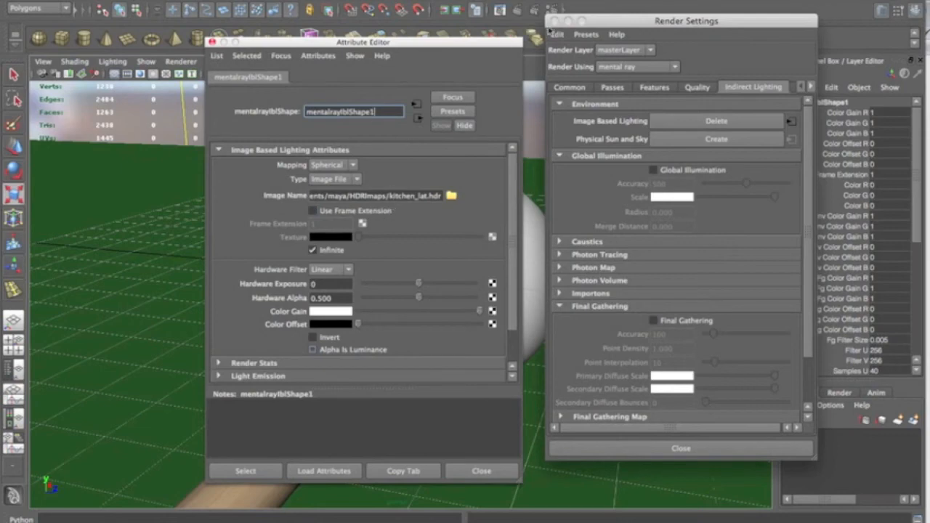
left_click(555, 21)
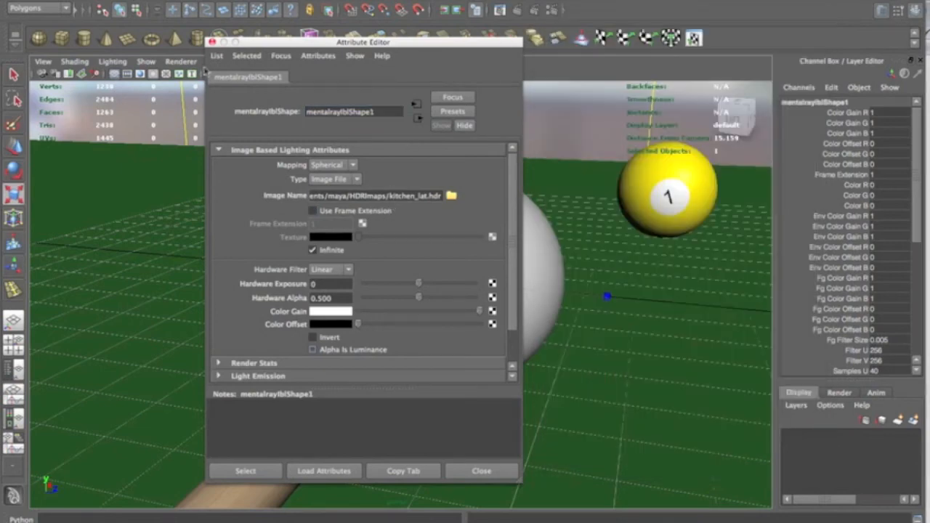
left_click(212, 42)
Create a new camera in the scene.
scroll(515, 289, "down", 5)
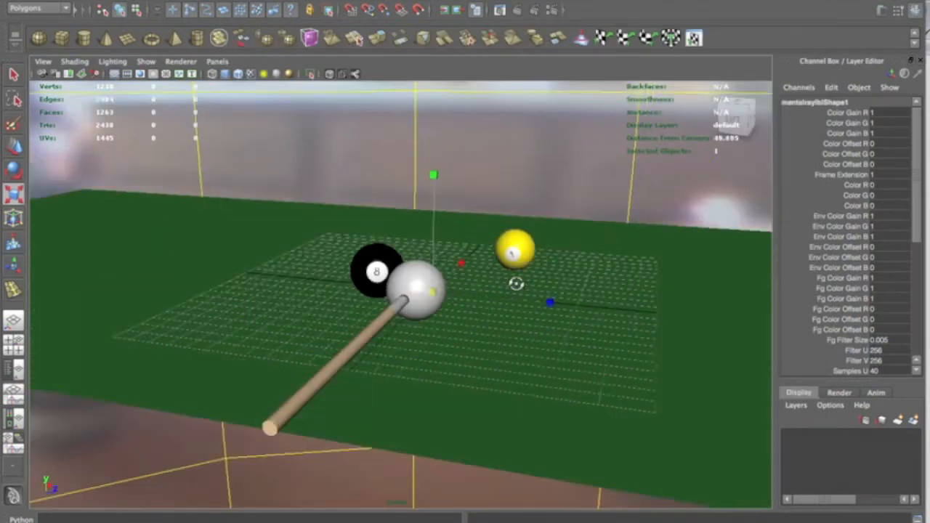
left_click_drag(555, 285, 515, 289, "alt")
scroll(515, 288, "up", 6)
middle_click_drag(515, 289, 466, 303, "alt")
left_click_drag(466, 303, 523, 289, "alt")
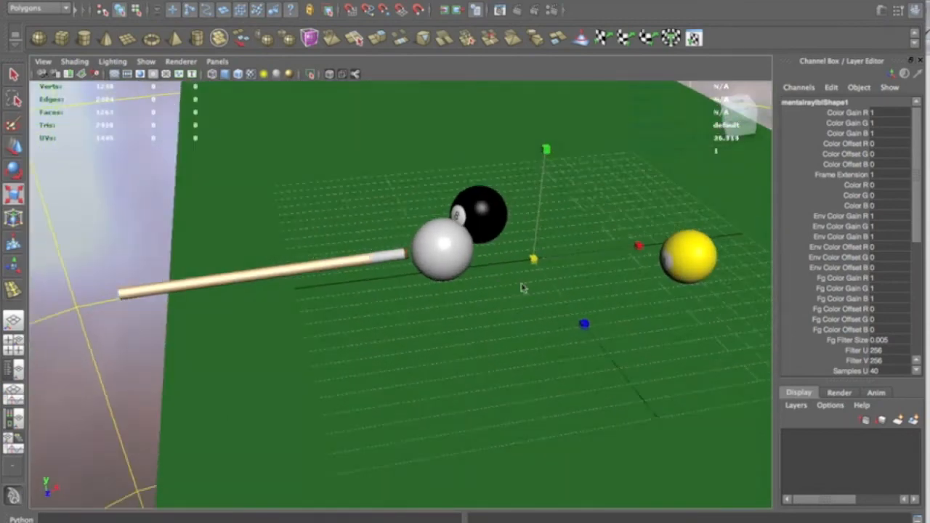
scroll(526, 290, "up", 2)
left_click(131, 1)
mouse_move(174, 1)
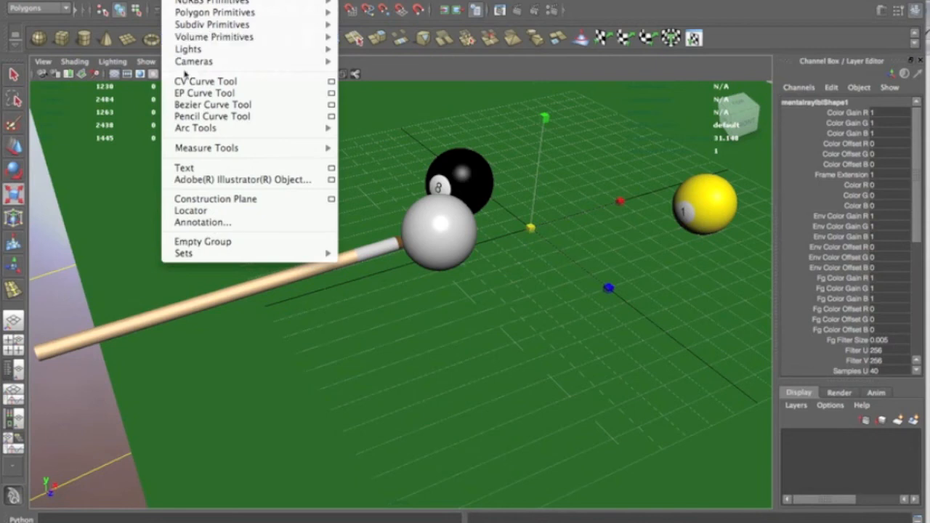
mouse_move(207, 62)
left_click(367, 62)
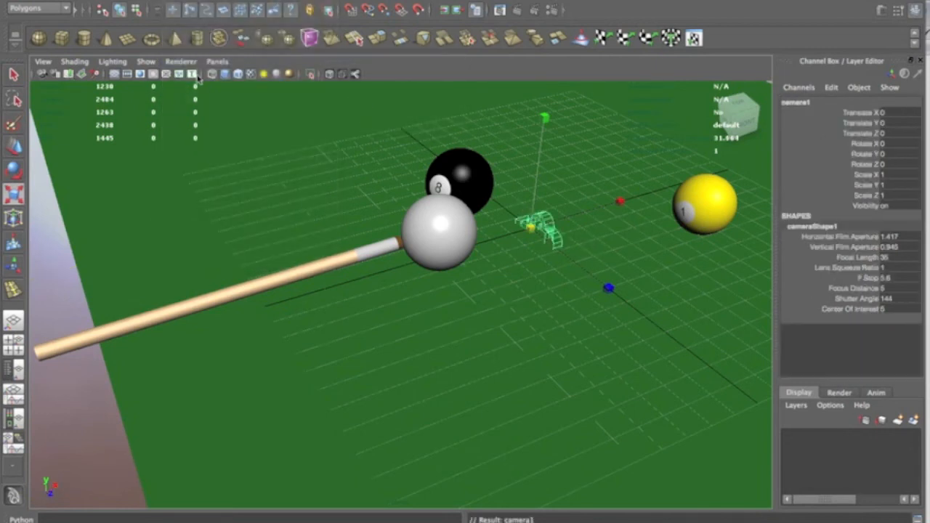
Look through the new camera and frame the shot down the cue toward the cue ball, with the 8 and 1 balls behind.
left_click(215, 62)
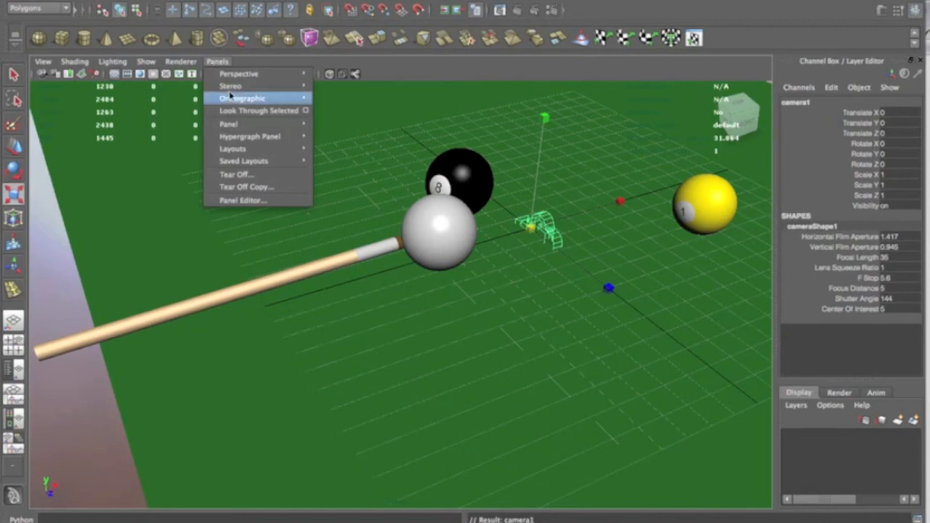
left_click(236, 109)
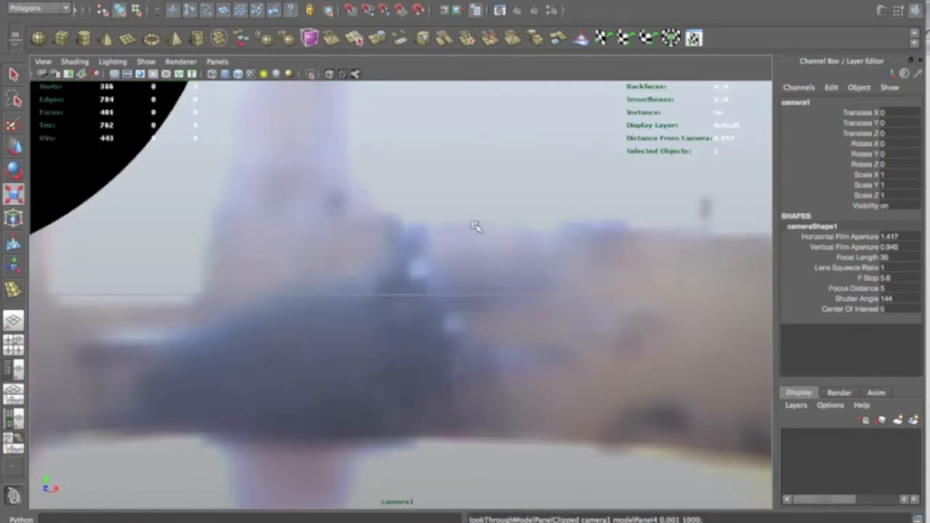
scroll(476, 224, "down", 5)
left_click_drag(478, 260, 444, 210, "alt")
scroll(451, 215, "down", 3)
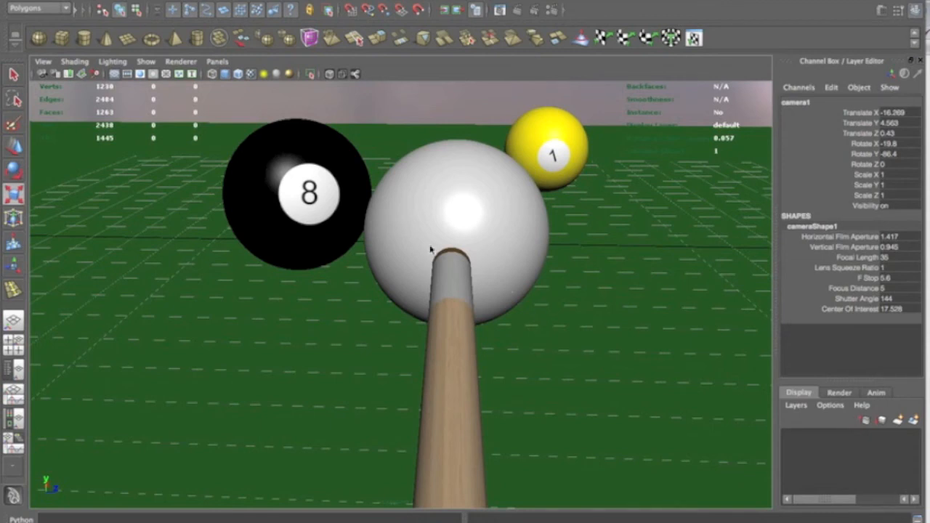
Select the view's camera, enable Depth Of Field in its attributes, and move the attribute window clear of the cue ball.
left_click(220, 62)
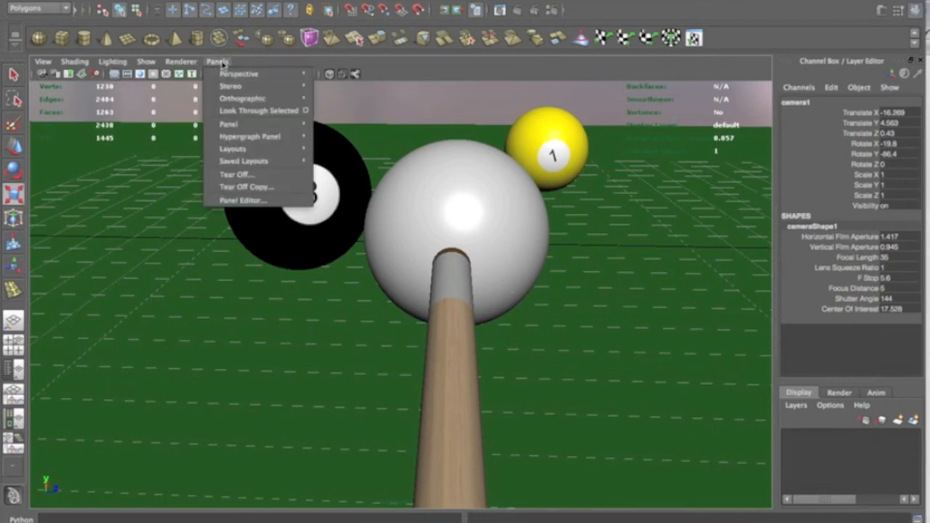
mouse_move(41, 61)
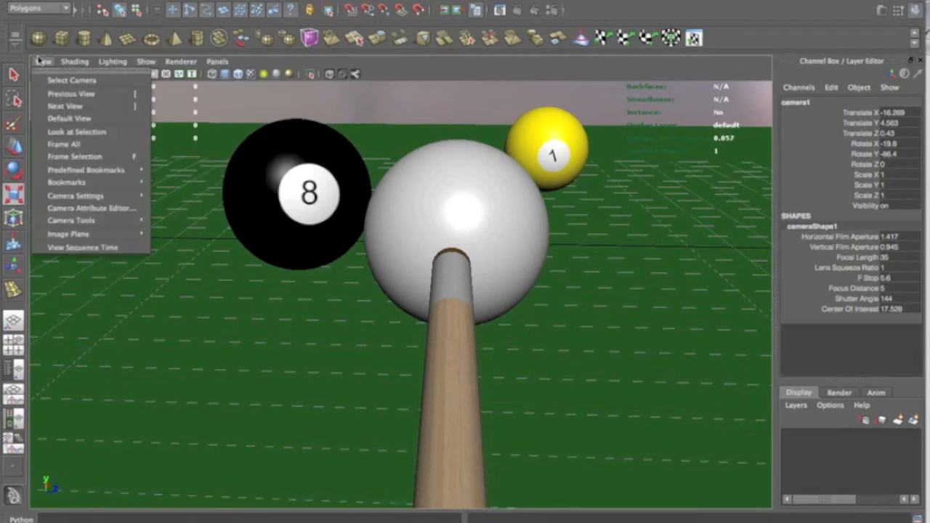
left_click(65, 81)
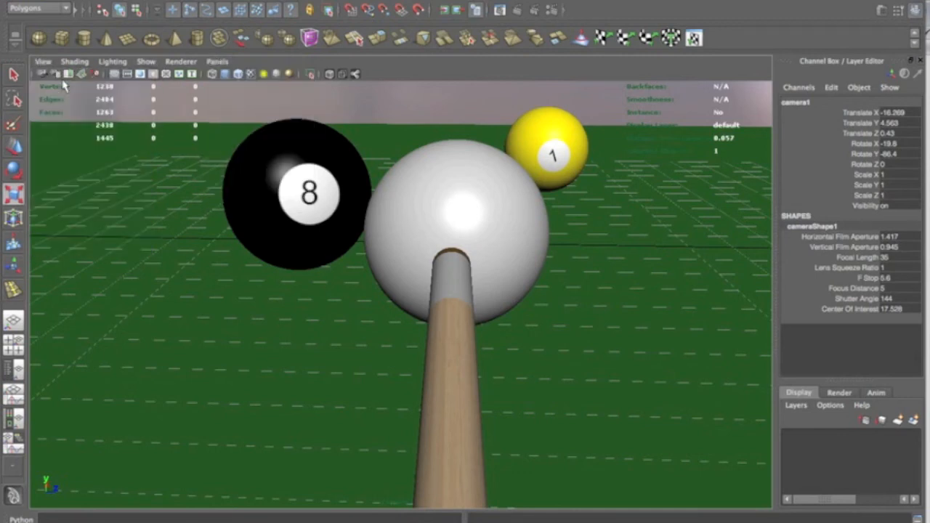
key("ctrl+a")
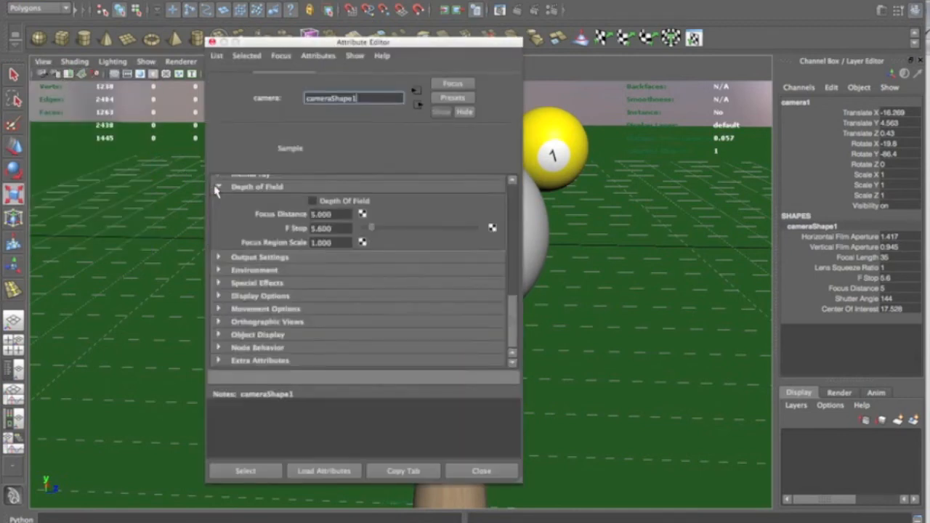
scroll(290, 277, "up", 3)
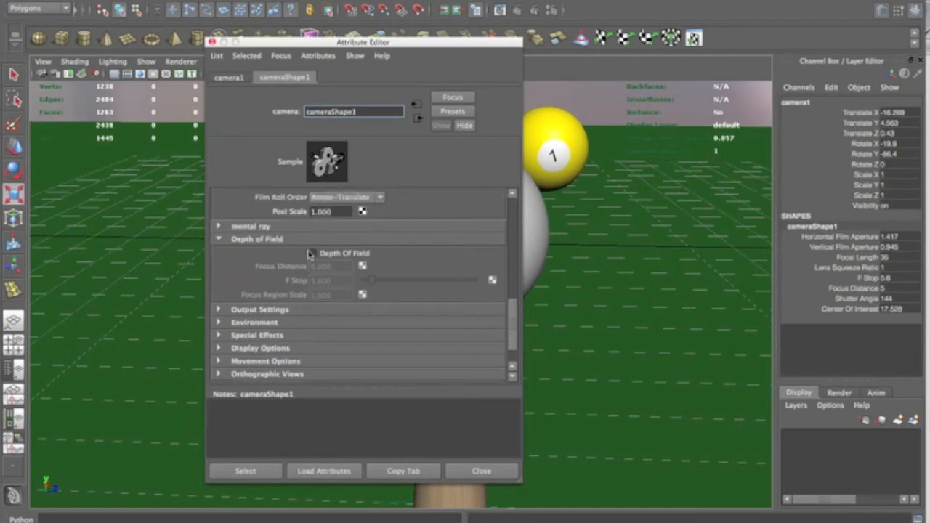
scroll(296, 309, "down", 2)
left_click(312, 253)
left_click_drag(292, 48, 143, 121)
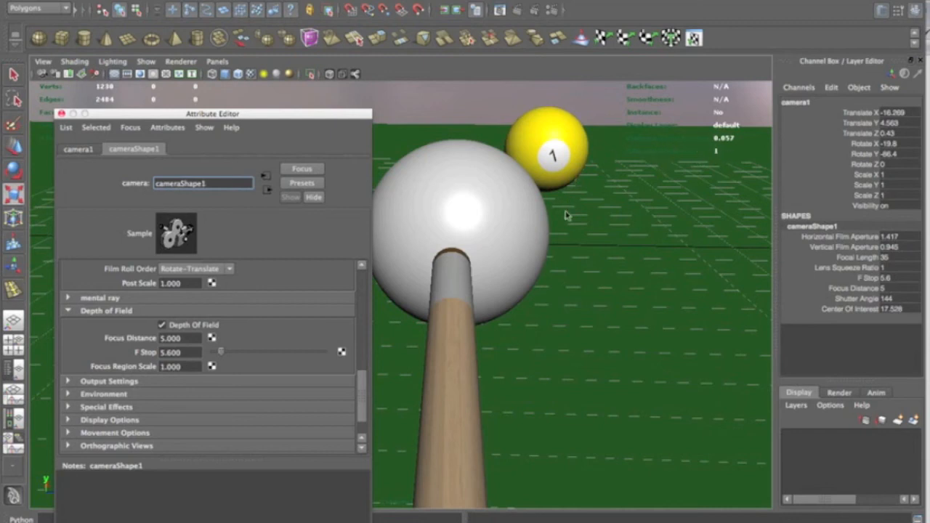
Check the Object Details heads-up display option and read the cue ball's distance from the camera.
left_click(222, 1)
left_click(456, 233)
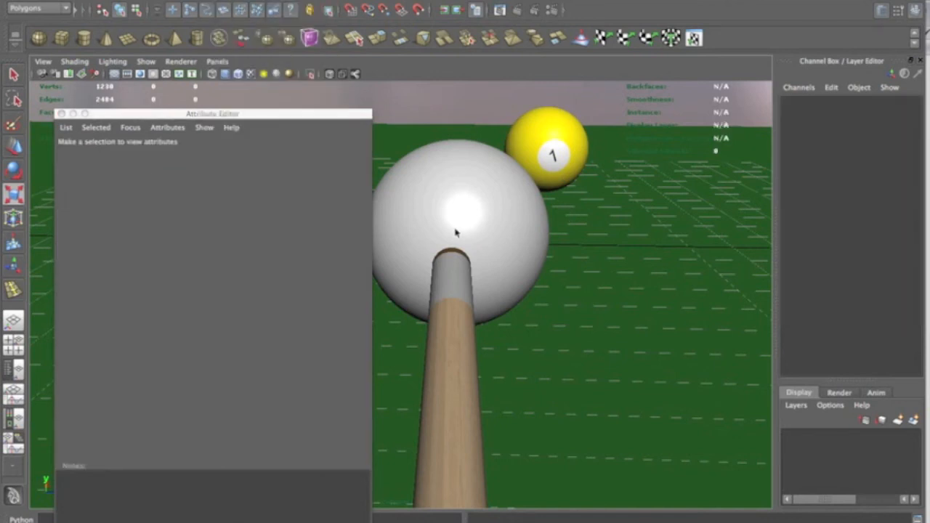
left_click(221, 2)
mouse_move(244, 13)
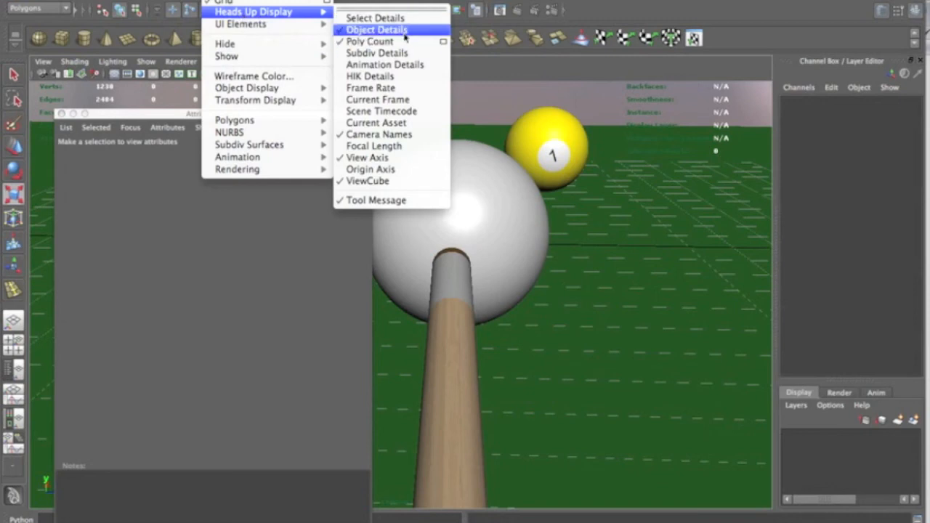
left_click(709, 151)
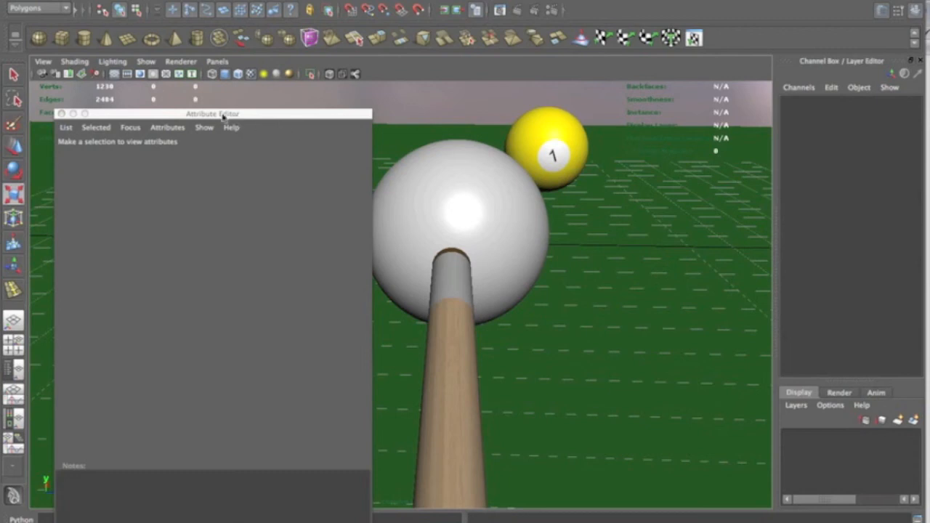
left_click(42, 74)
scroll(263, 342, "down", 3)
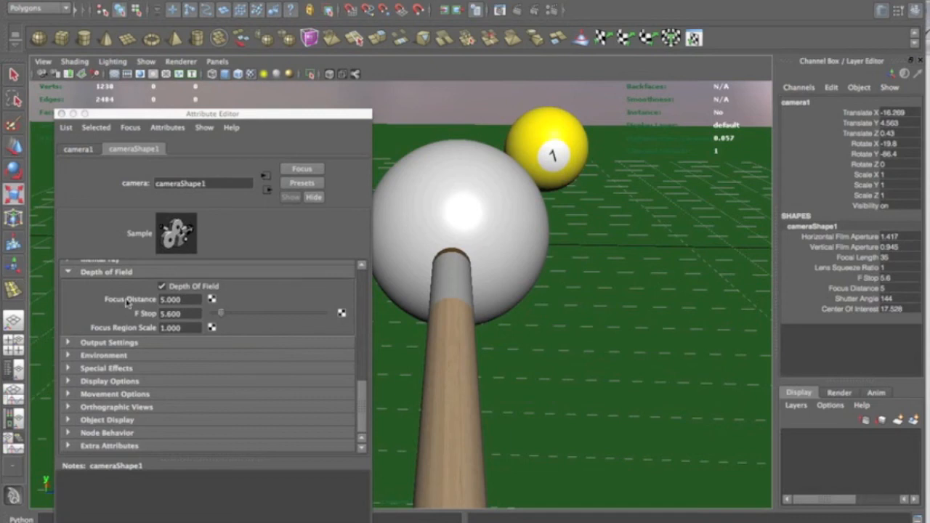
left_click(476, 224)
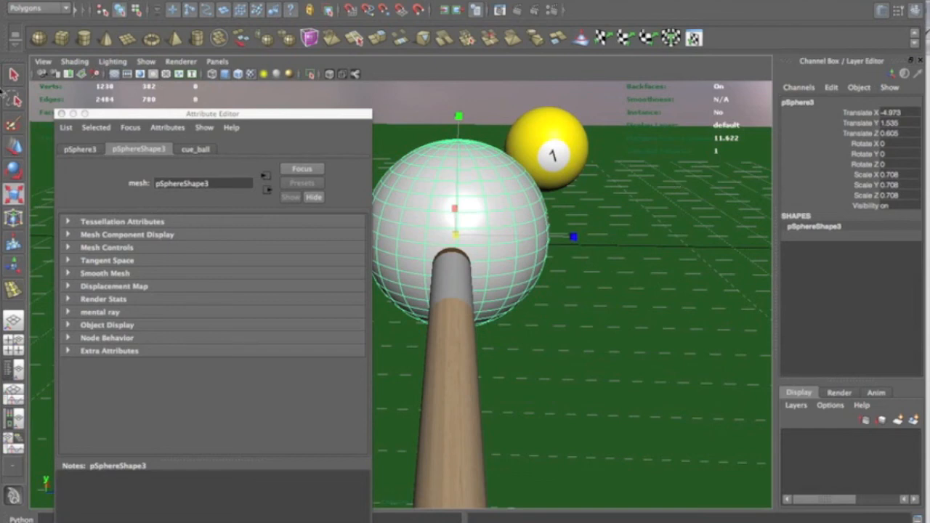
Reselect the camera and set its depth of field Focus Distance to 12.
left_click(43, 62)
left_click(46, 77)
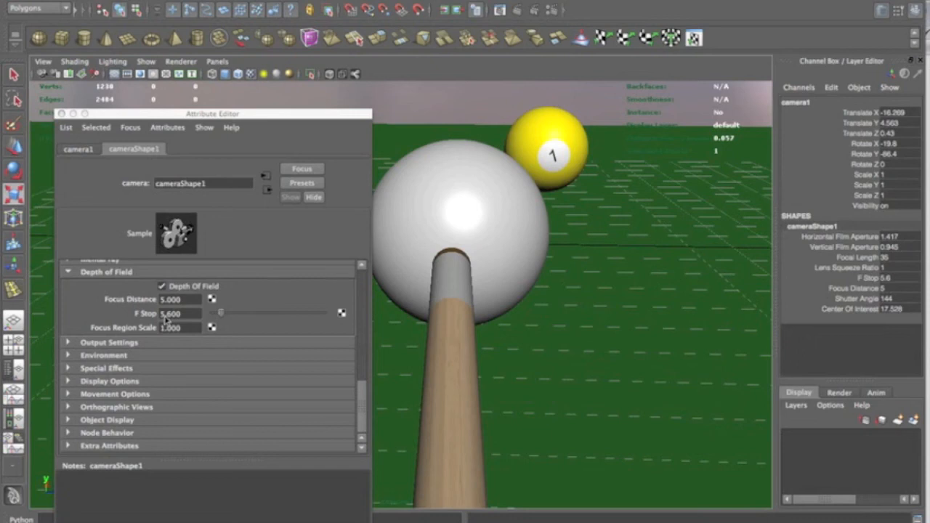
double_click(167, 299)
type("12")
key("Return")
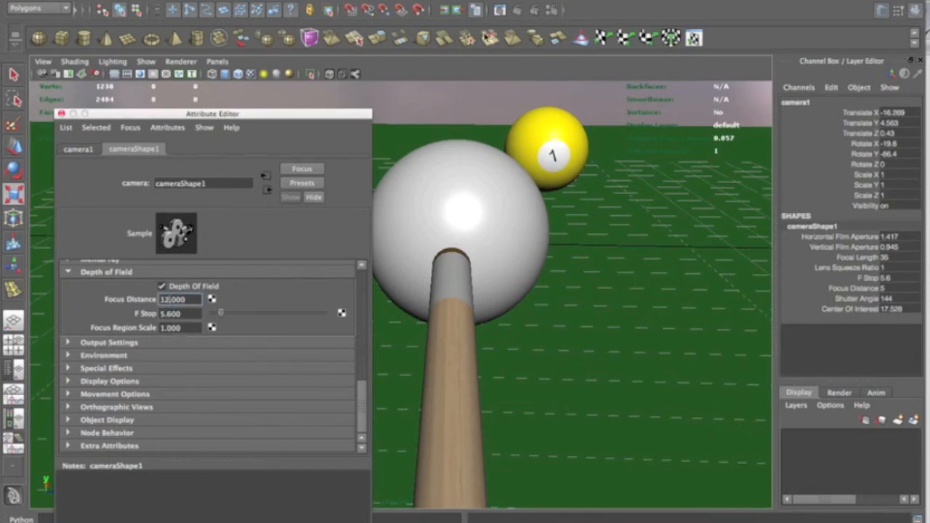
Check the Draft quality preset in the render settings, render the camera1 view with mental ray, and close the settings.
left_click(551, 10)
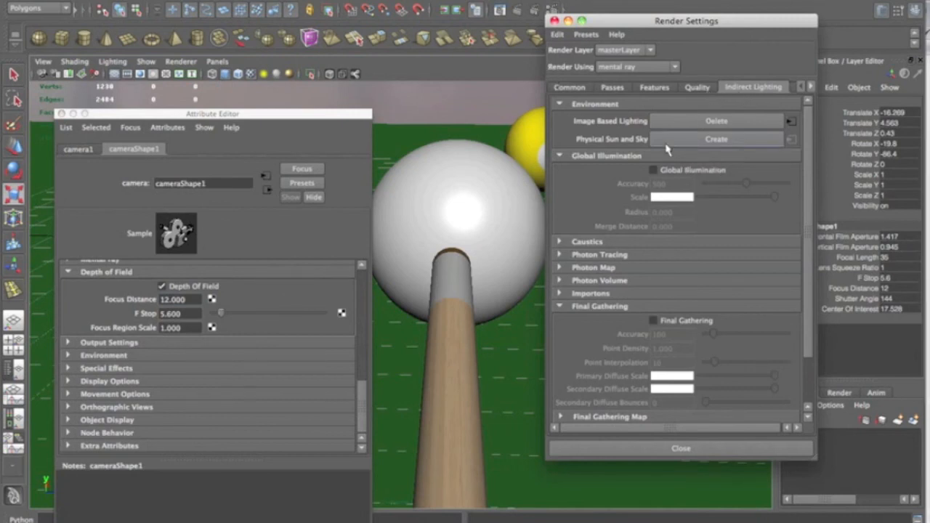
left_click(688, 107)
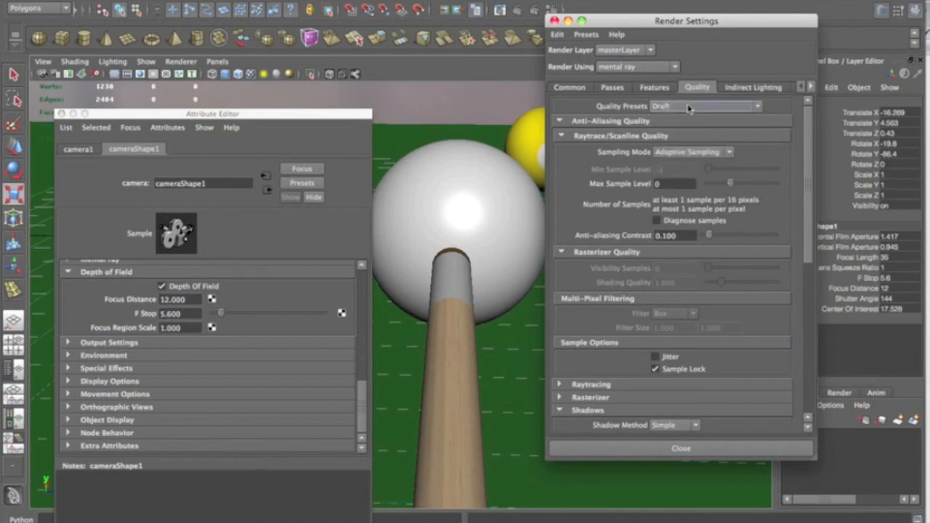
left_click(516, 9)
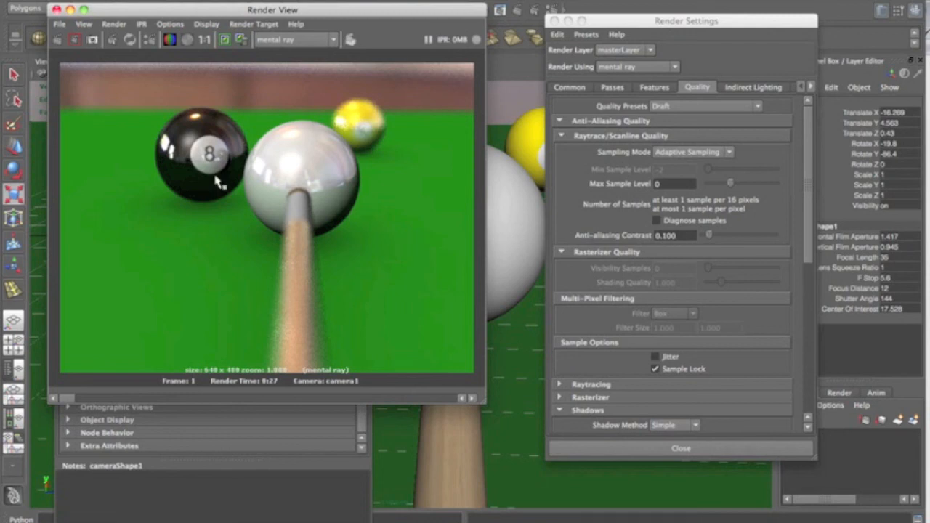
left_click_drag(587, 18, 690, 13)
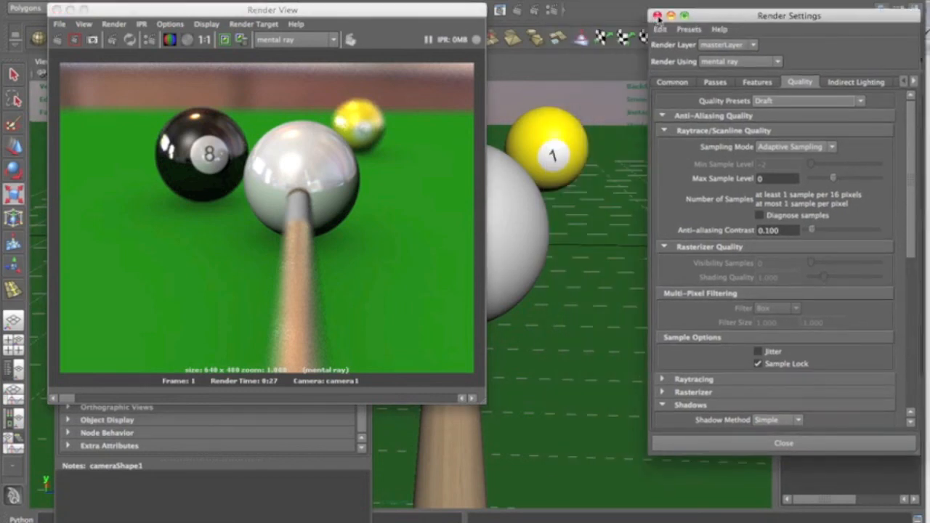
left_click(657, 16)
Close the render and, in the persp view, move the yellow 1 ball beside the cue tip, to about X -6.4, Z -3.0.
left_click(553, 152)
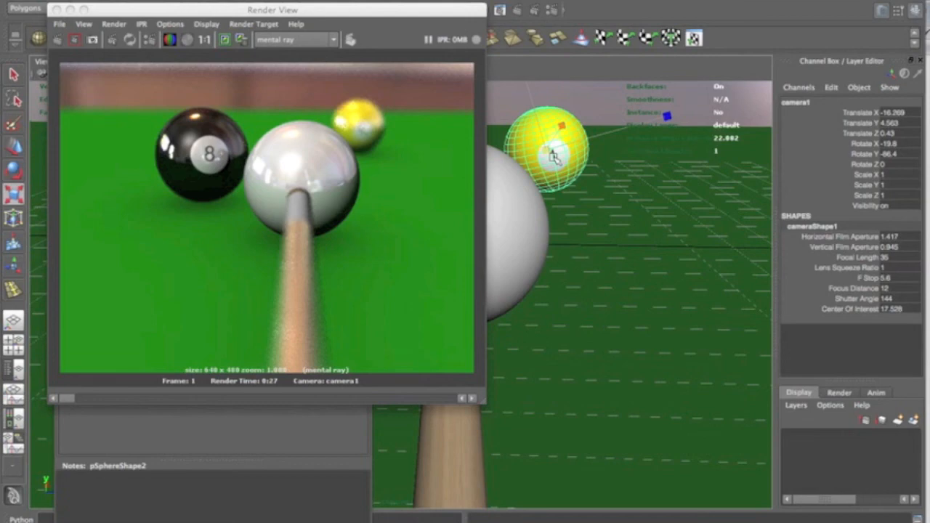
key("w")
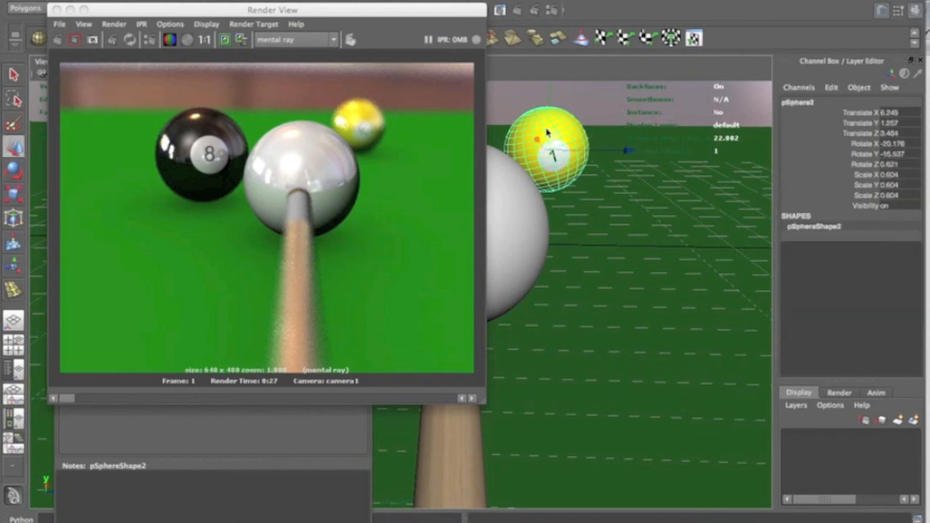
left_click_drag(96, 12, 456, 160)
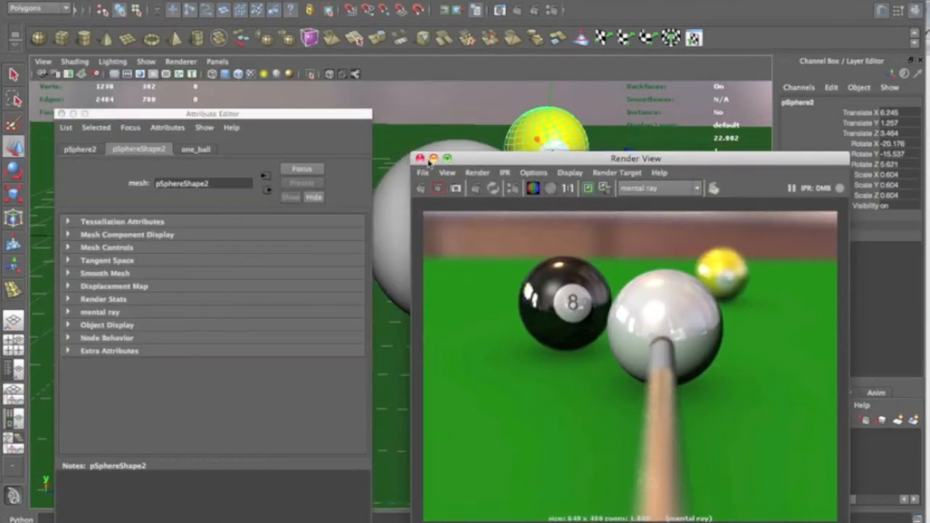
left_click(420, 159)
left_click(218, 62)
mouse_move(247, 73)
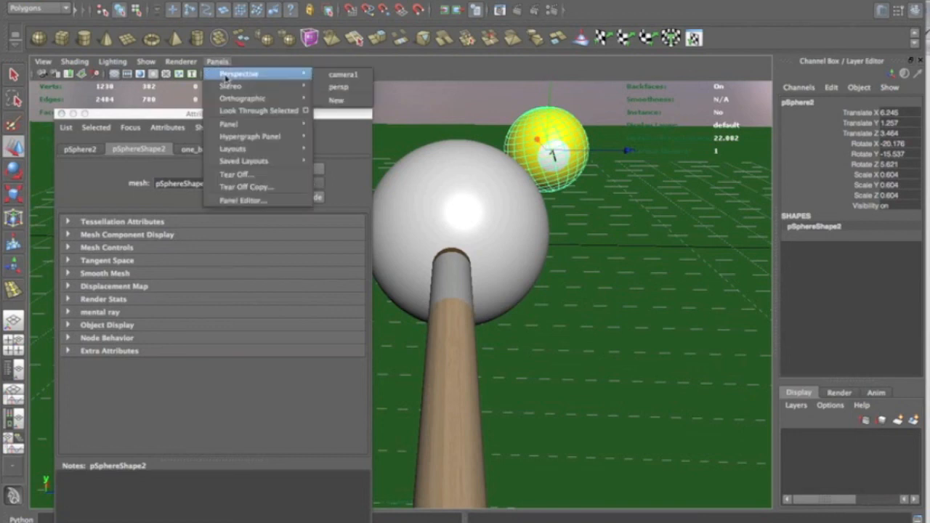
left_click(336, 86)
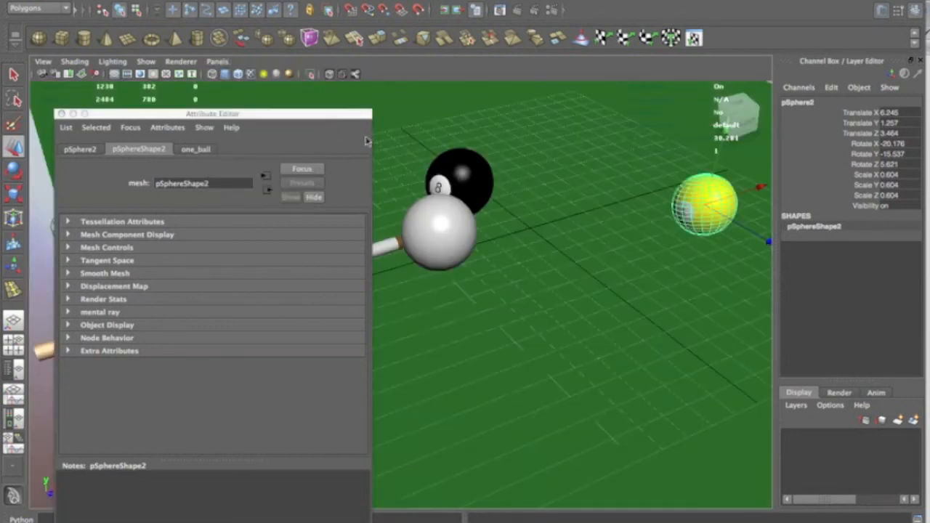
left_click_drag(679, 202, 395, 293)
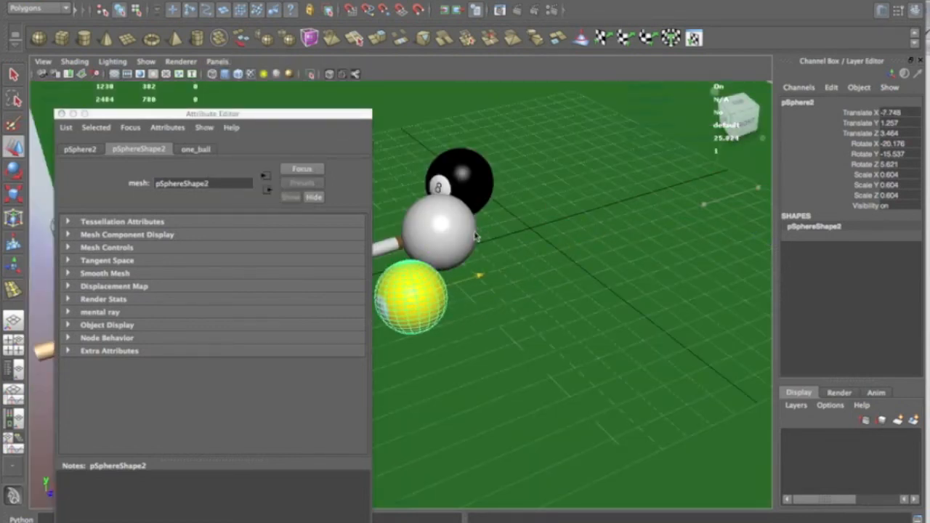
left_click(61, 114)
left_click_drag(457, 343, 431, 201)
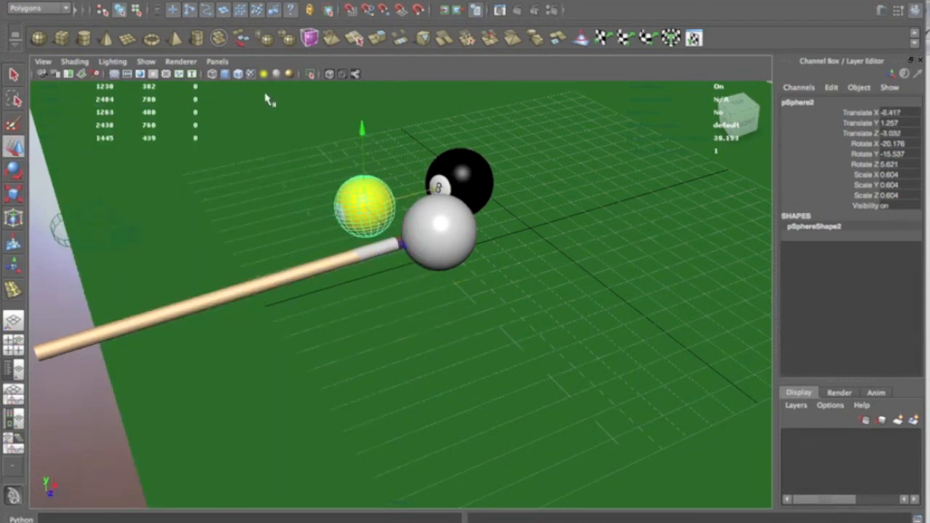
Return to the camera1 view and move the yellow 1 ball toward the camera so it fills the near foreground beside the cue.
left_click(217, 62)
mouse_move(240, 73)
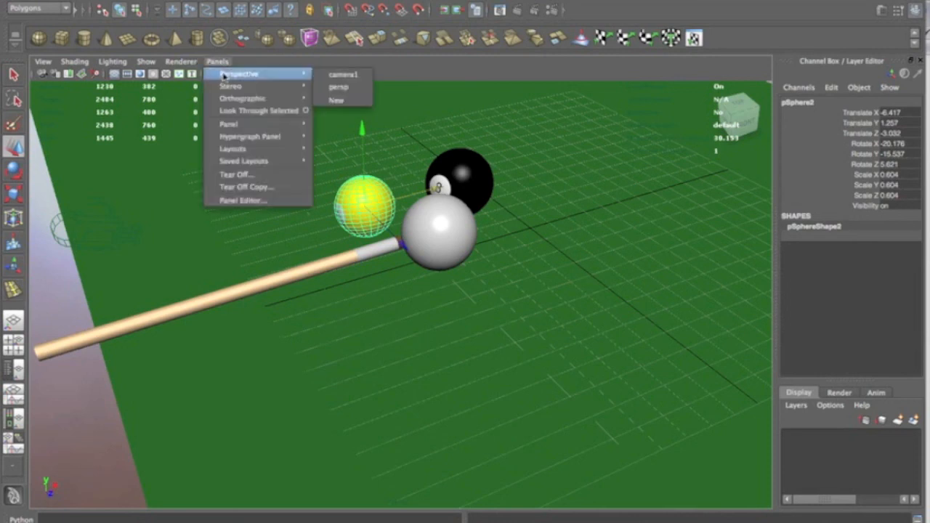
left_click(336, 75)
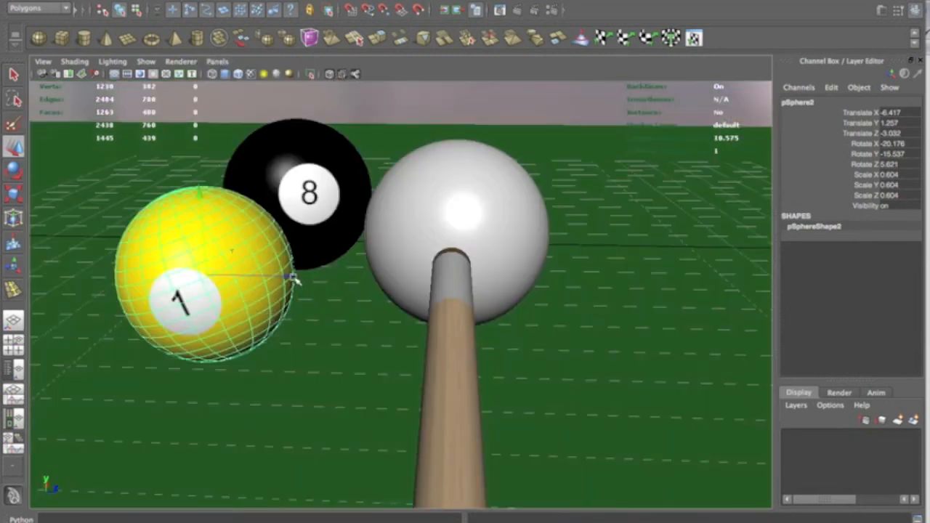
left_click_drag(292, 276, 364, 302)
left_click_drag(297, 254, 202, 357)
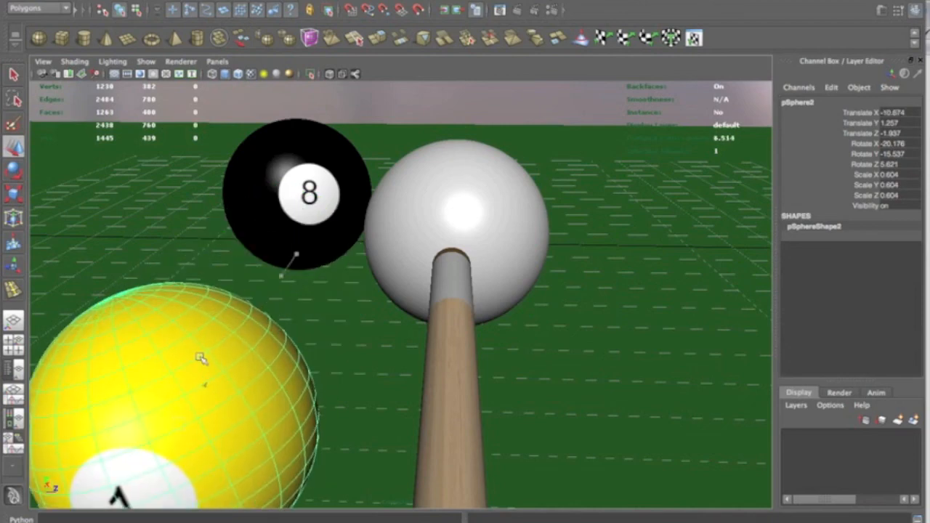
mouse_move(261, 426)
left_mouse_down()
mouse_move(291, 429)
mouse_move(279, 426)
left_mouse_up()
left_click_drag(415, 392, 420, 397, "alt")
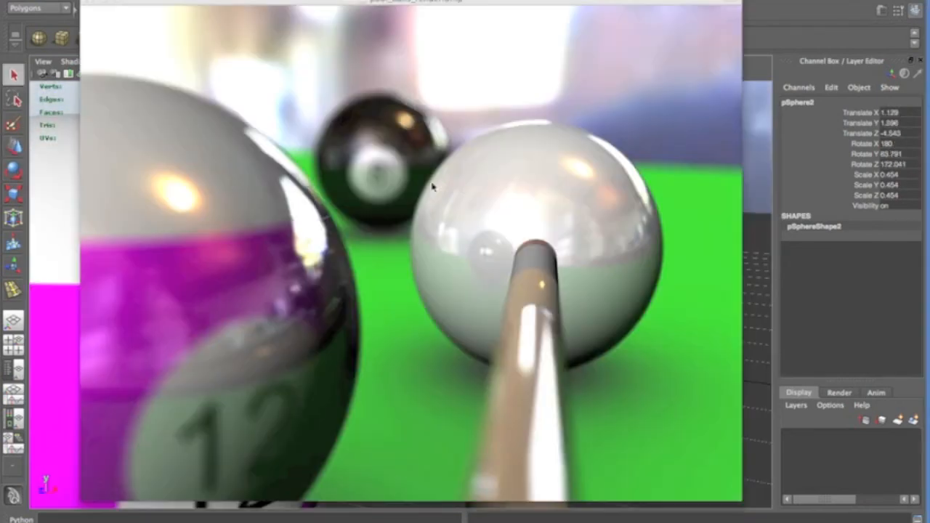